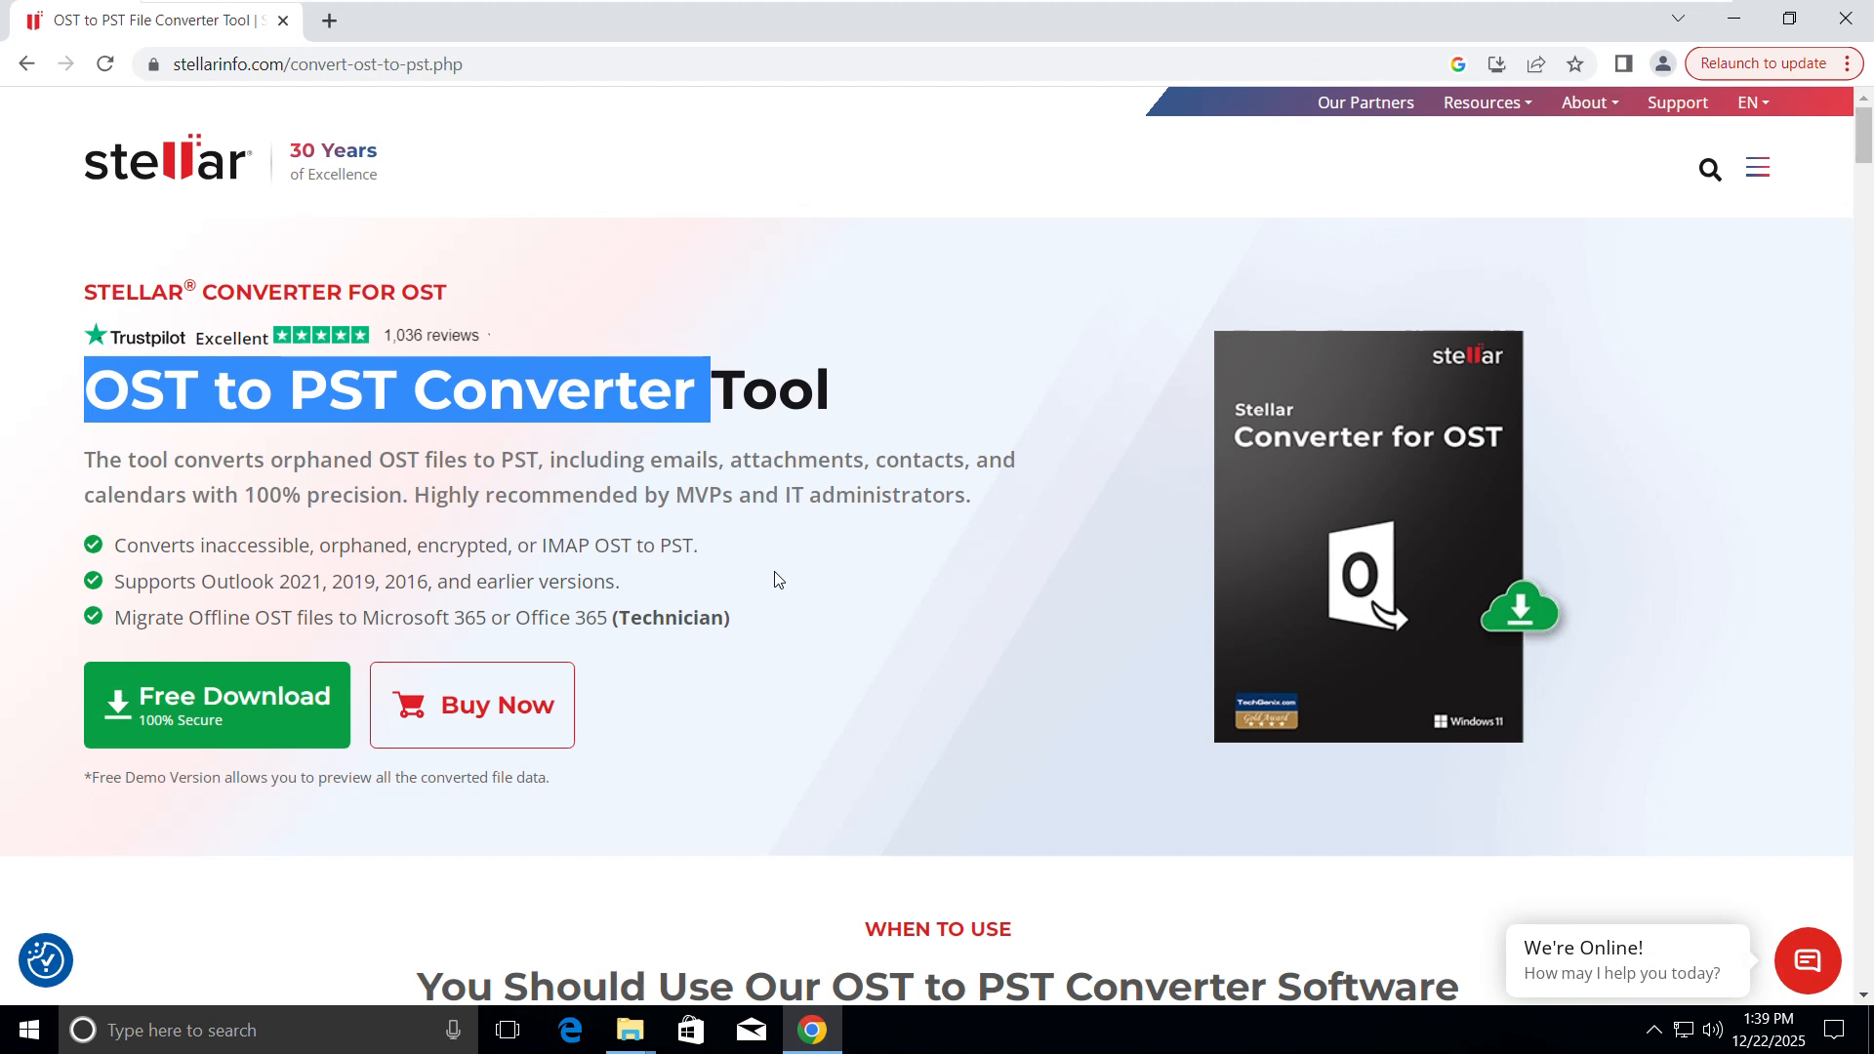
# Examine the OST to PST Converter page's use cases for export, synchronization errors and Office 365 import, plus the prominent features
pyautogui.scroll(-6, 777, 580)
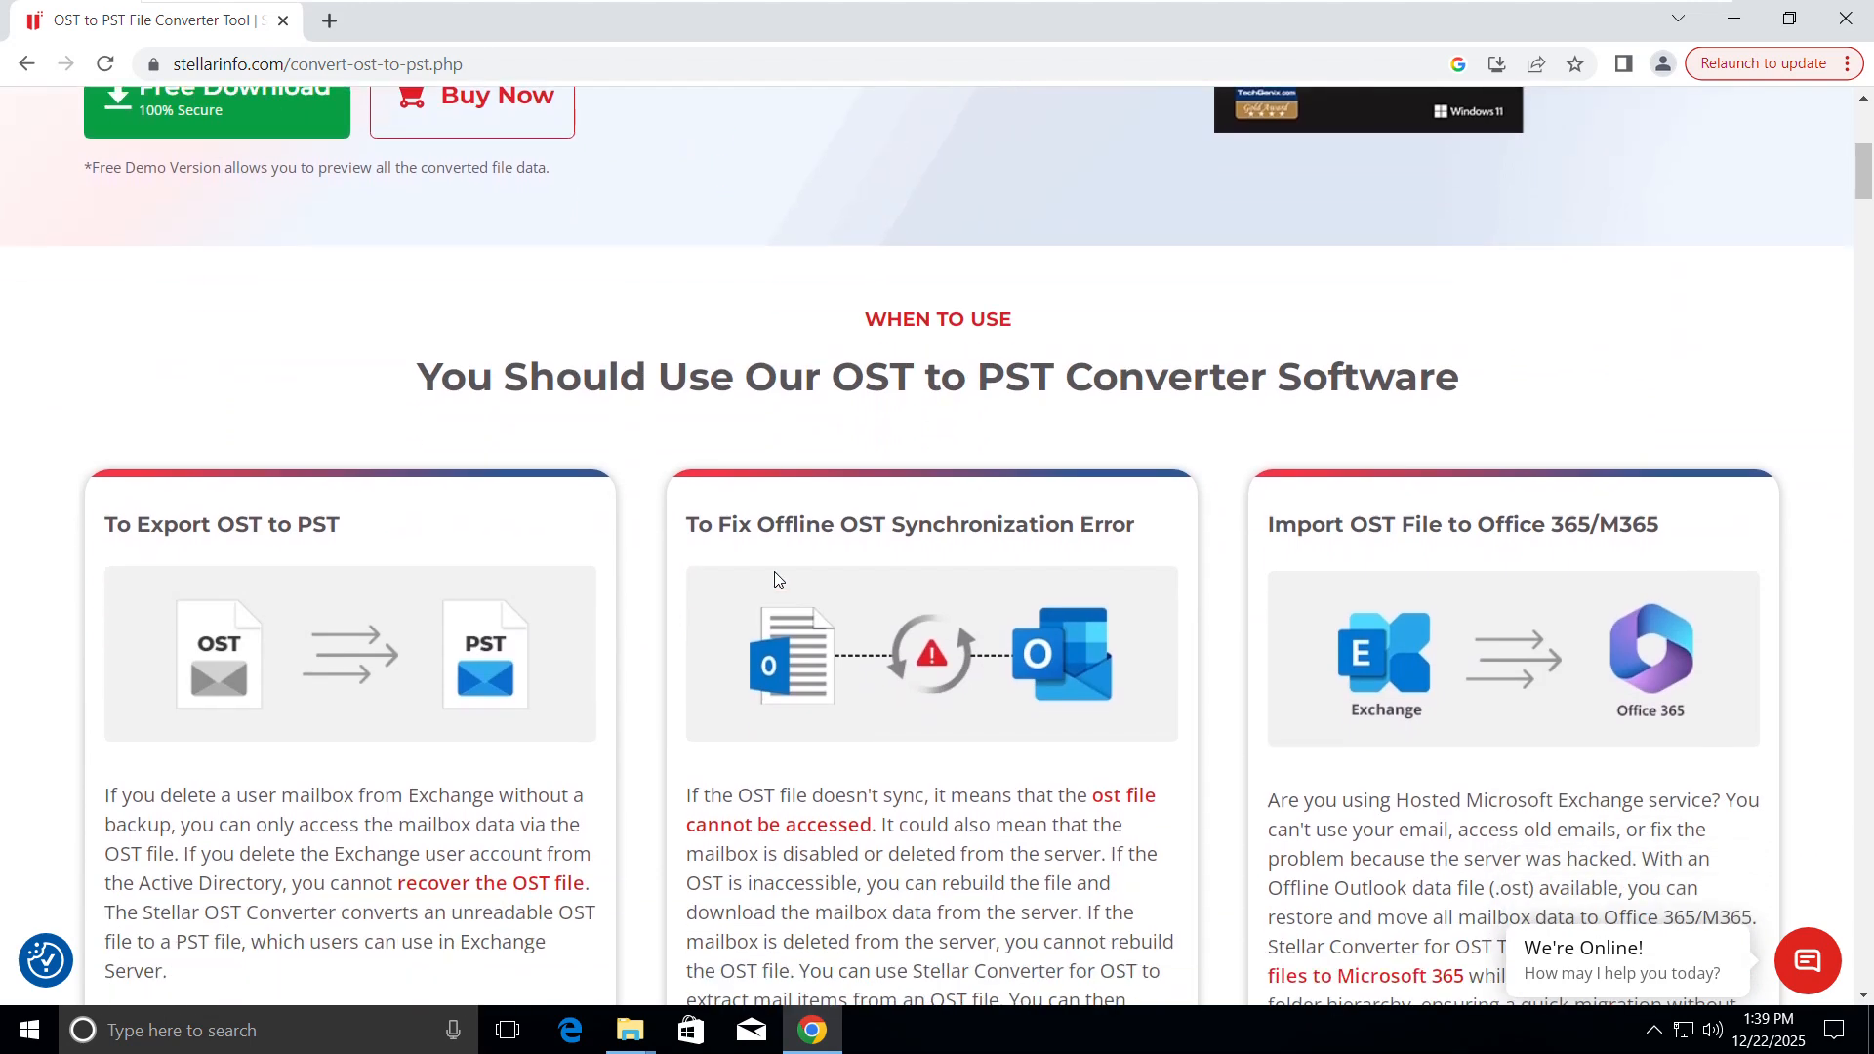
pyautogui.scroll(-1, 778, 580)
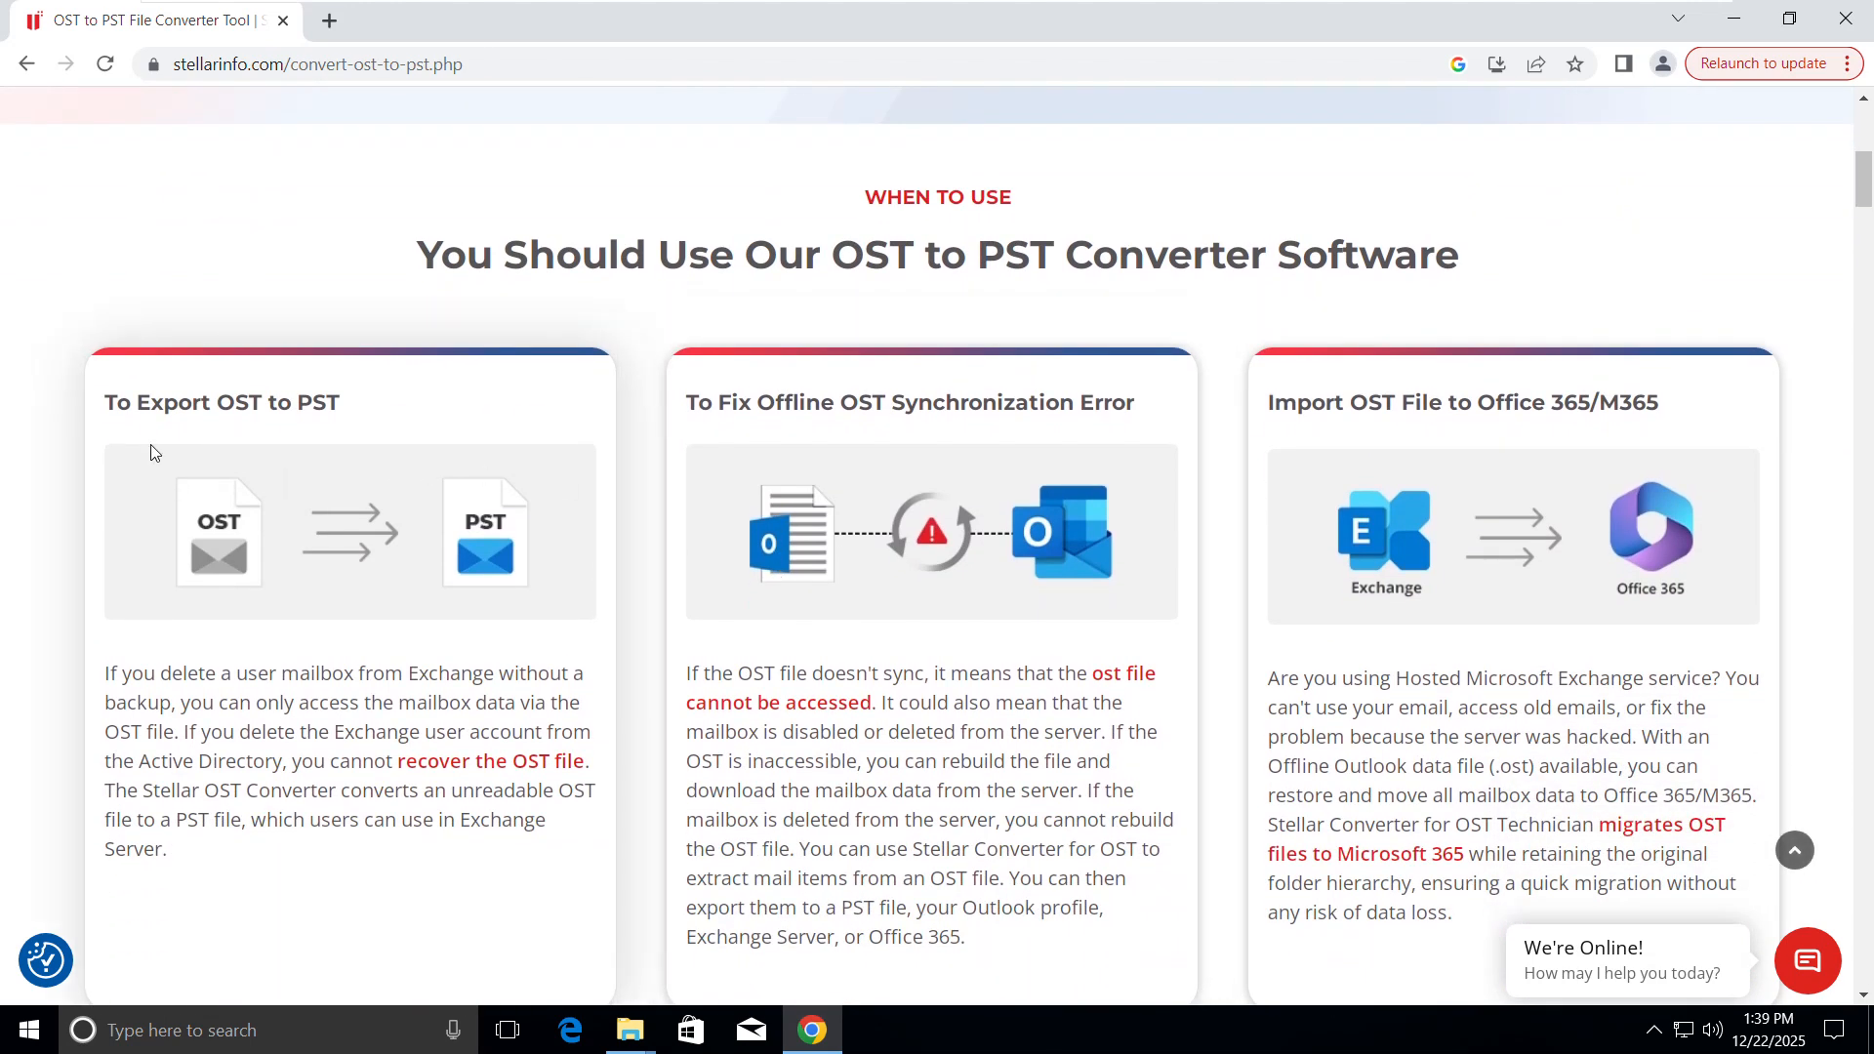
pyautogui.moveTo(98, 410); pyautogui.dragTo(410, 413)
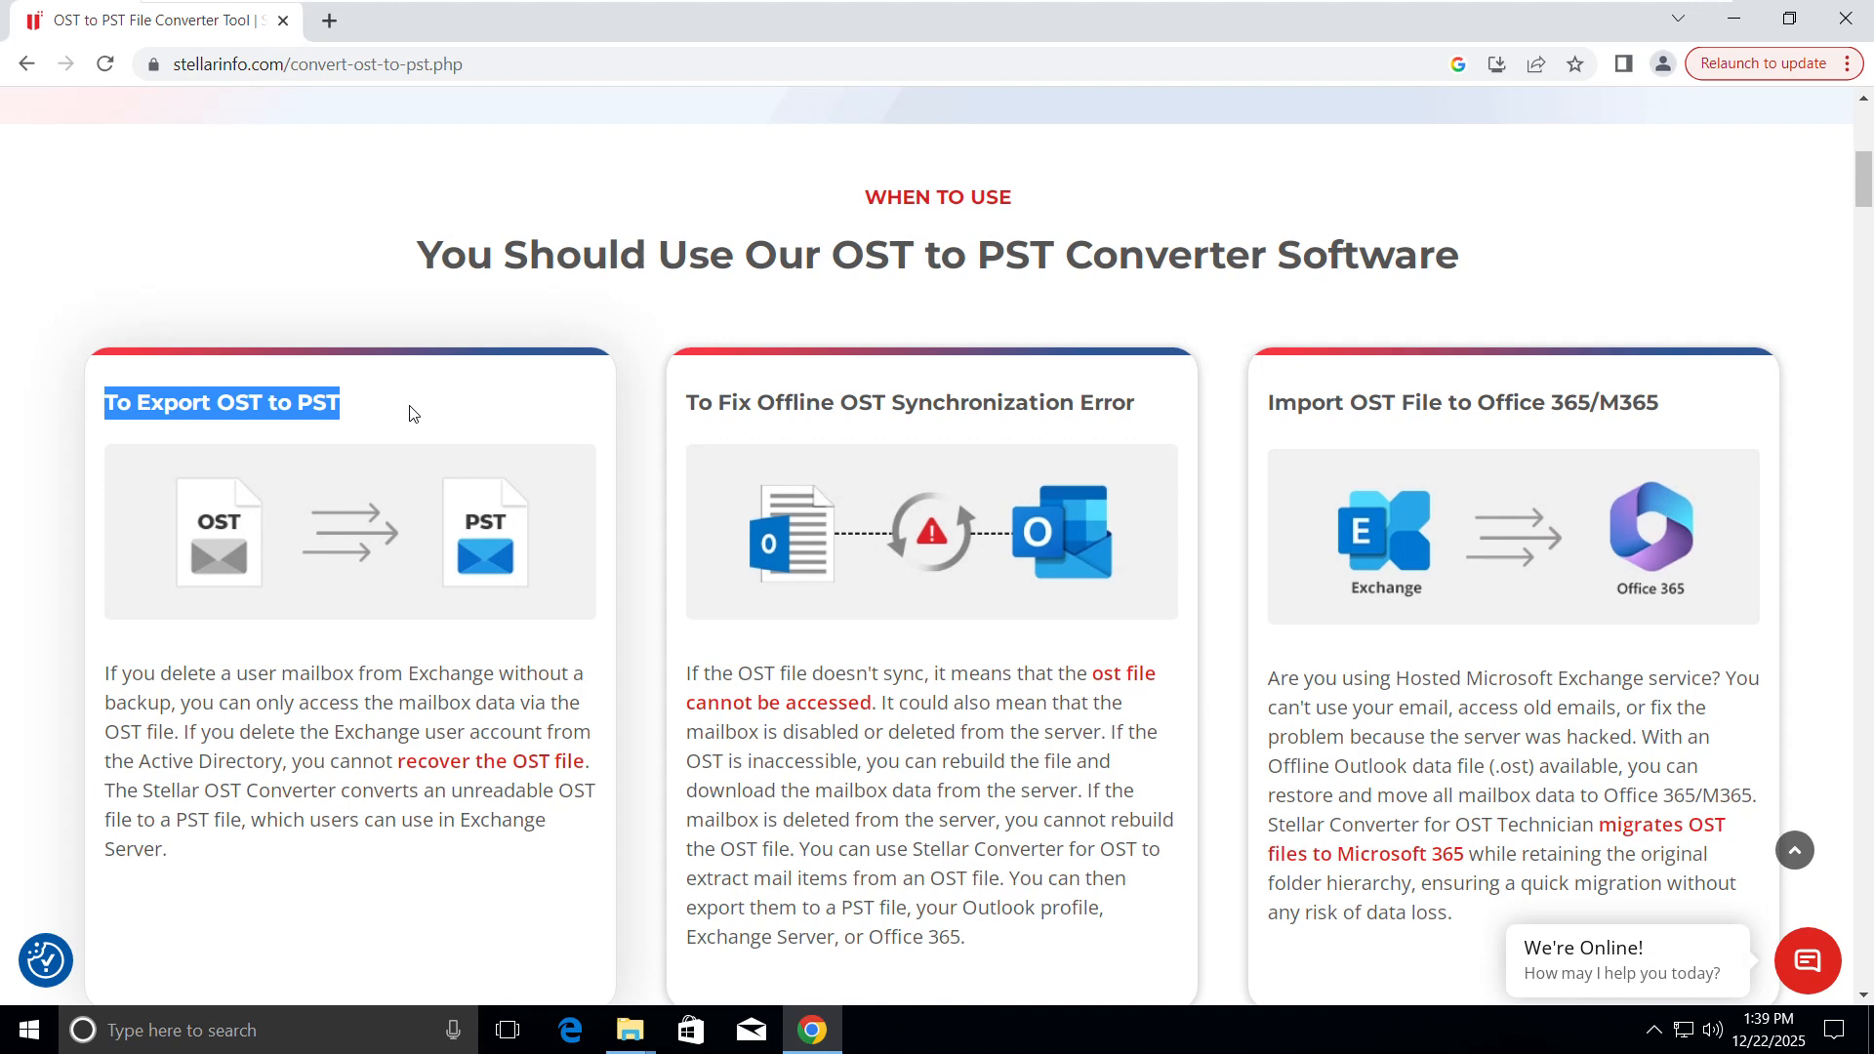
pyautogui.moveTo(687, 407); pyautogui.dragTo(1136, 401)
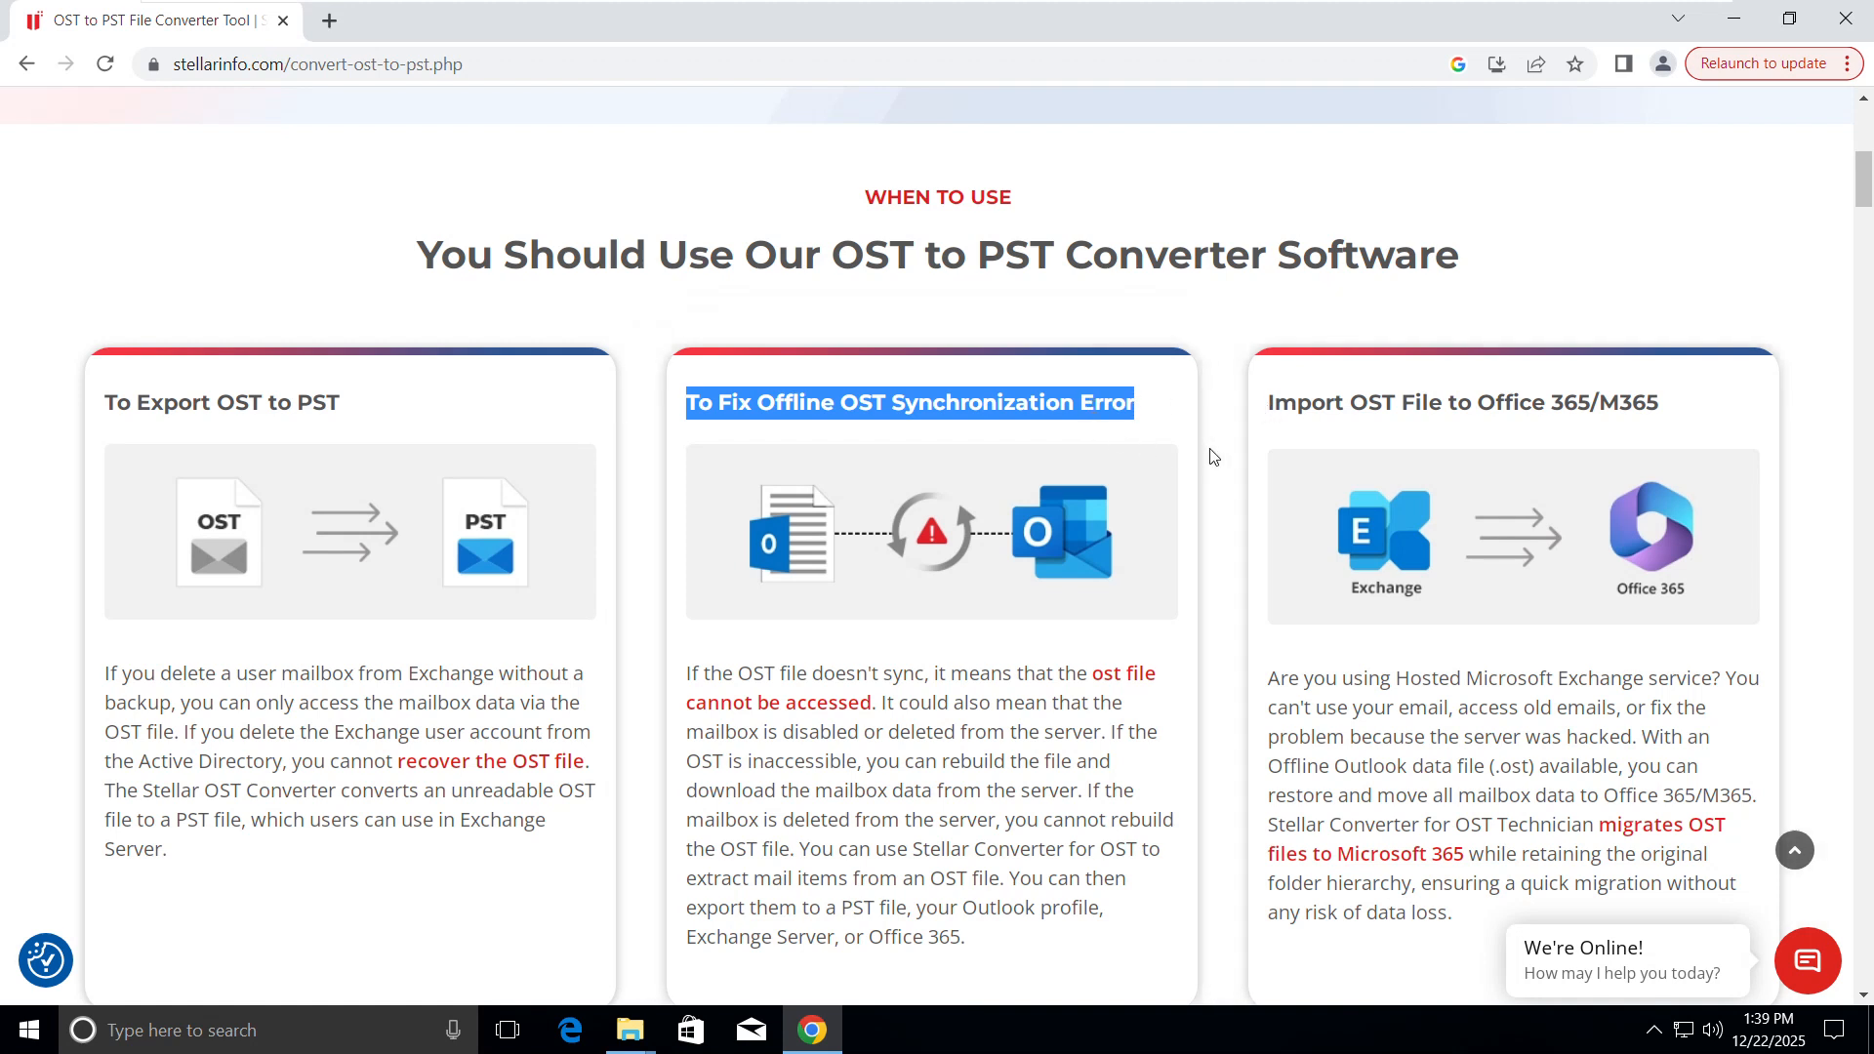
pyautogui.moveTo(1268, 405); pyautogui.dragTo(1669, 410)
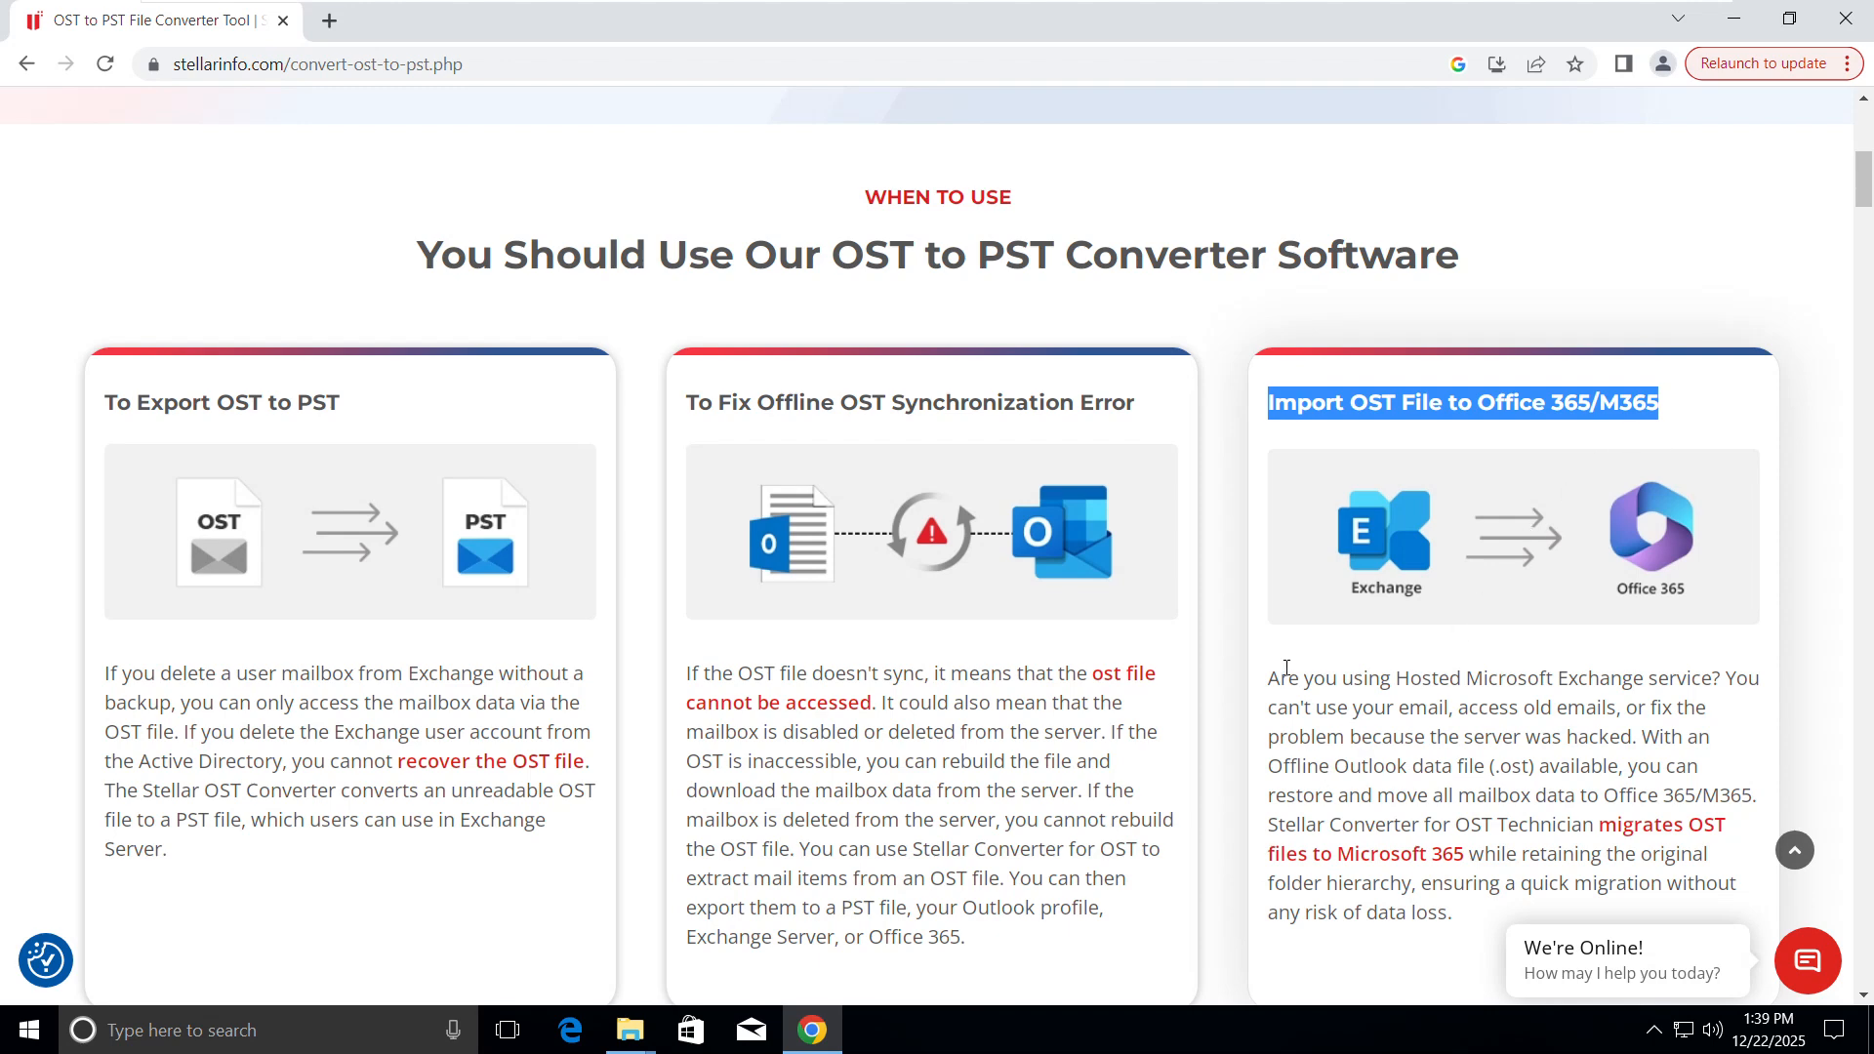
pyautogui.scroll(-6, 937, 461)
pyautogui.scroll(-4, 936, 466)
pyautogui.scroll(-1, 937, 467)
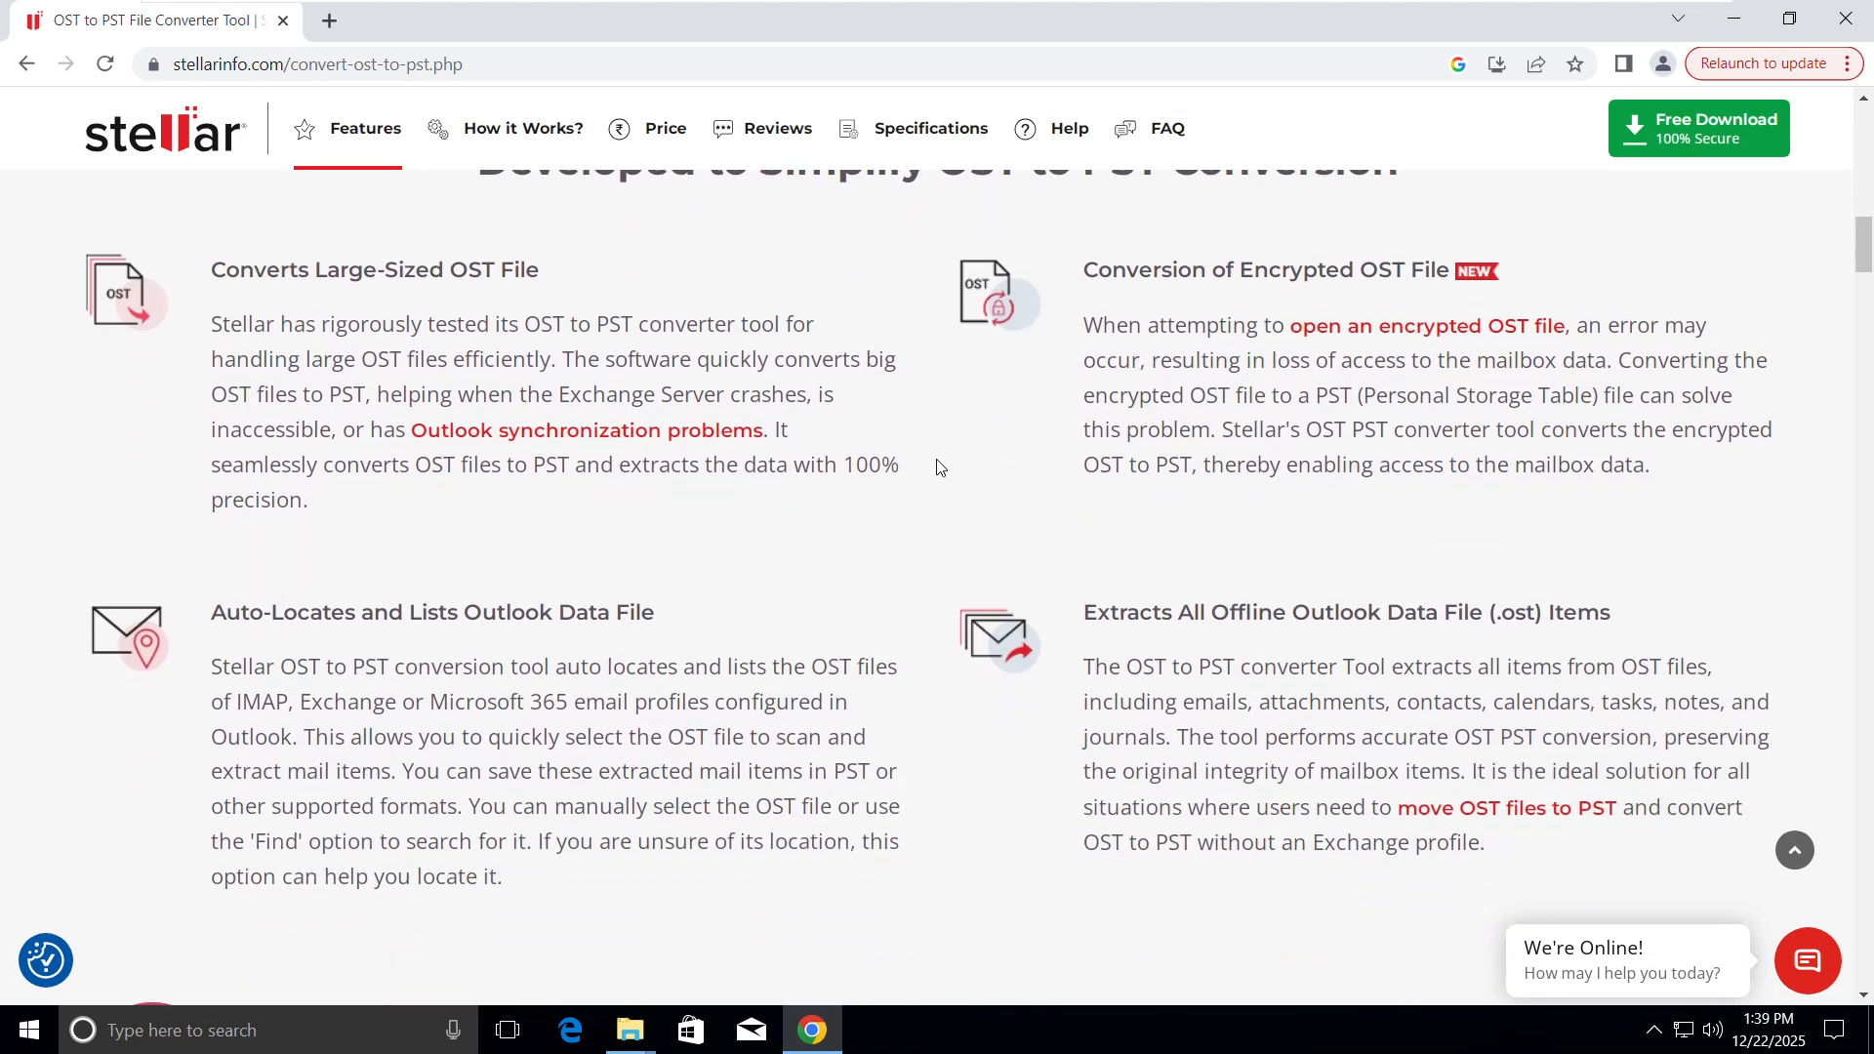
pyautogui.scroll(1, 936, 467)
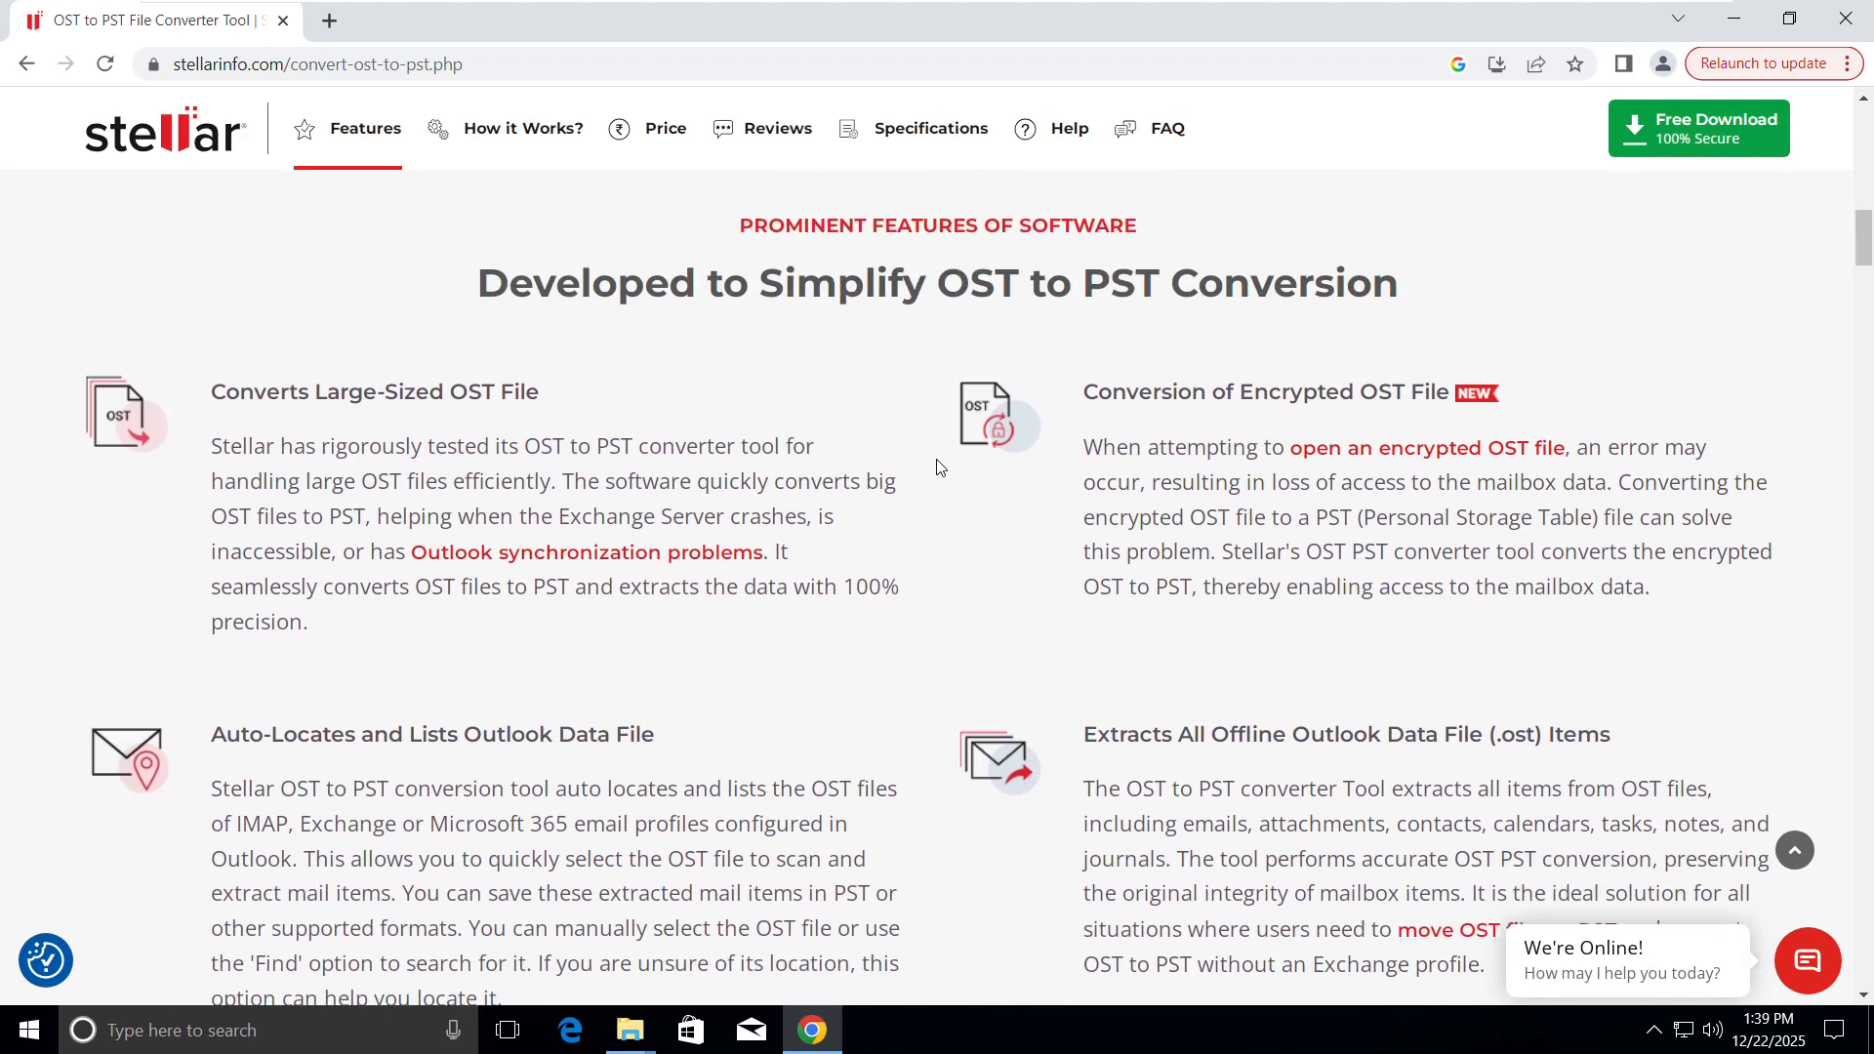
pyautogui.scroll(-1, 936, 467)
pyautogui.scroll(15, 937, 464)
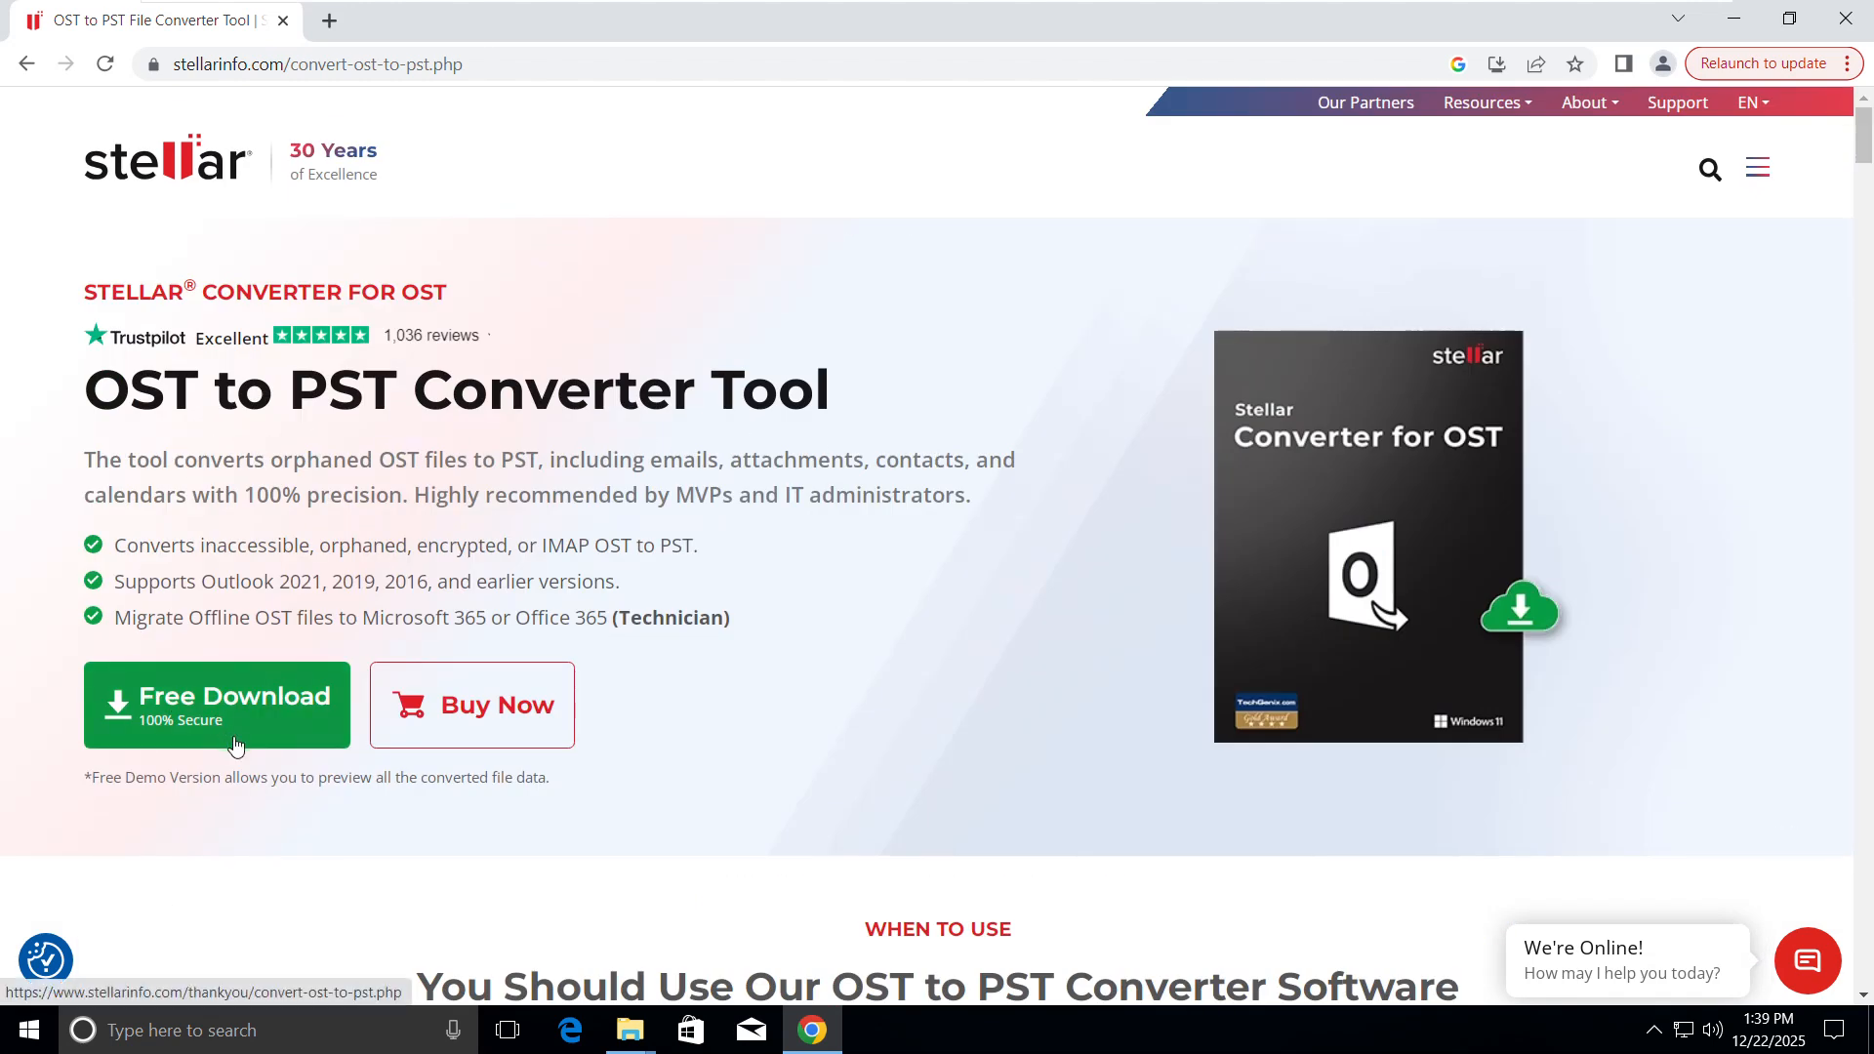
# Get the free download of Stellar Converter for OST and run its installer, allowing it to make changes to the device
pyautogui.click(235, 745)
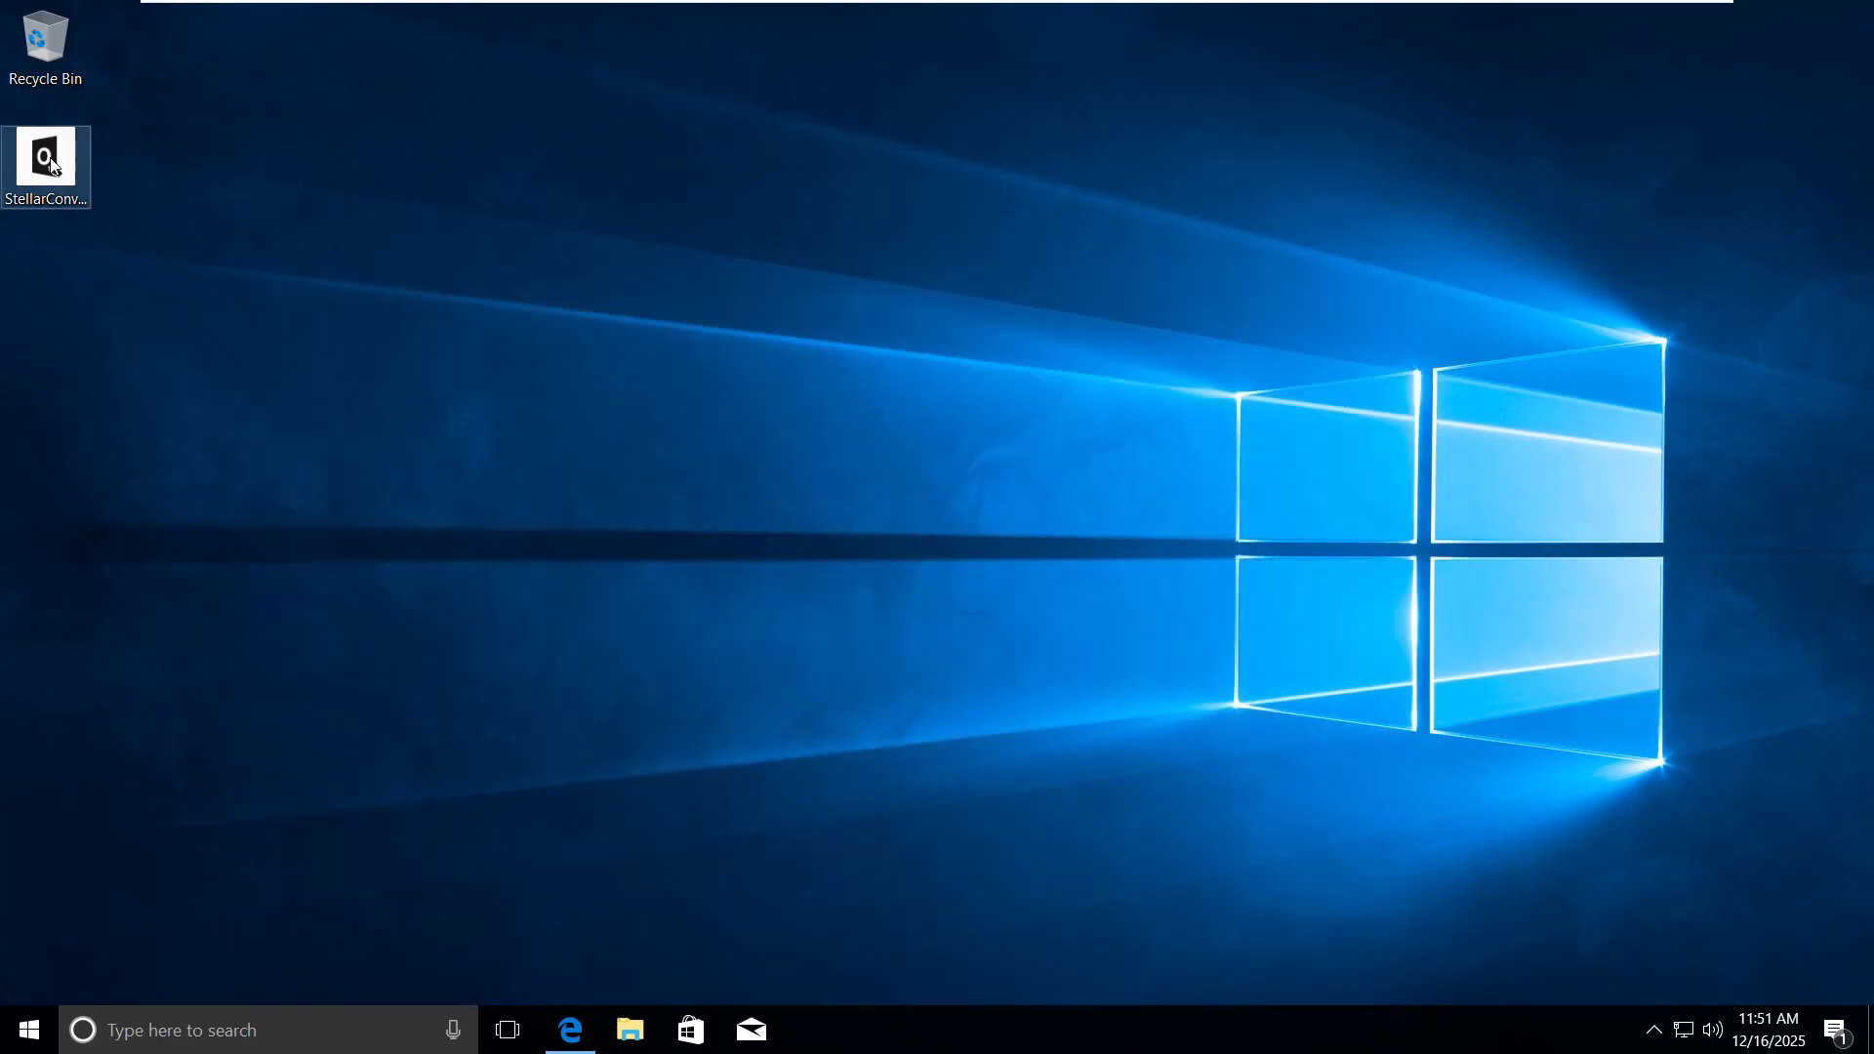
pyautogui.moveTo(53, 162); pyautogui.dragTo(794, 522)
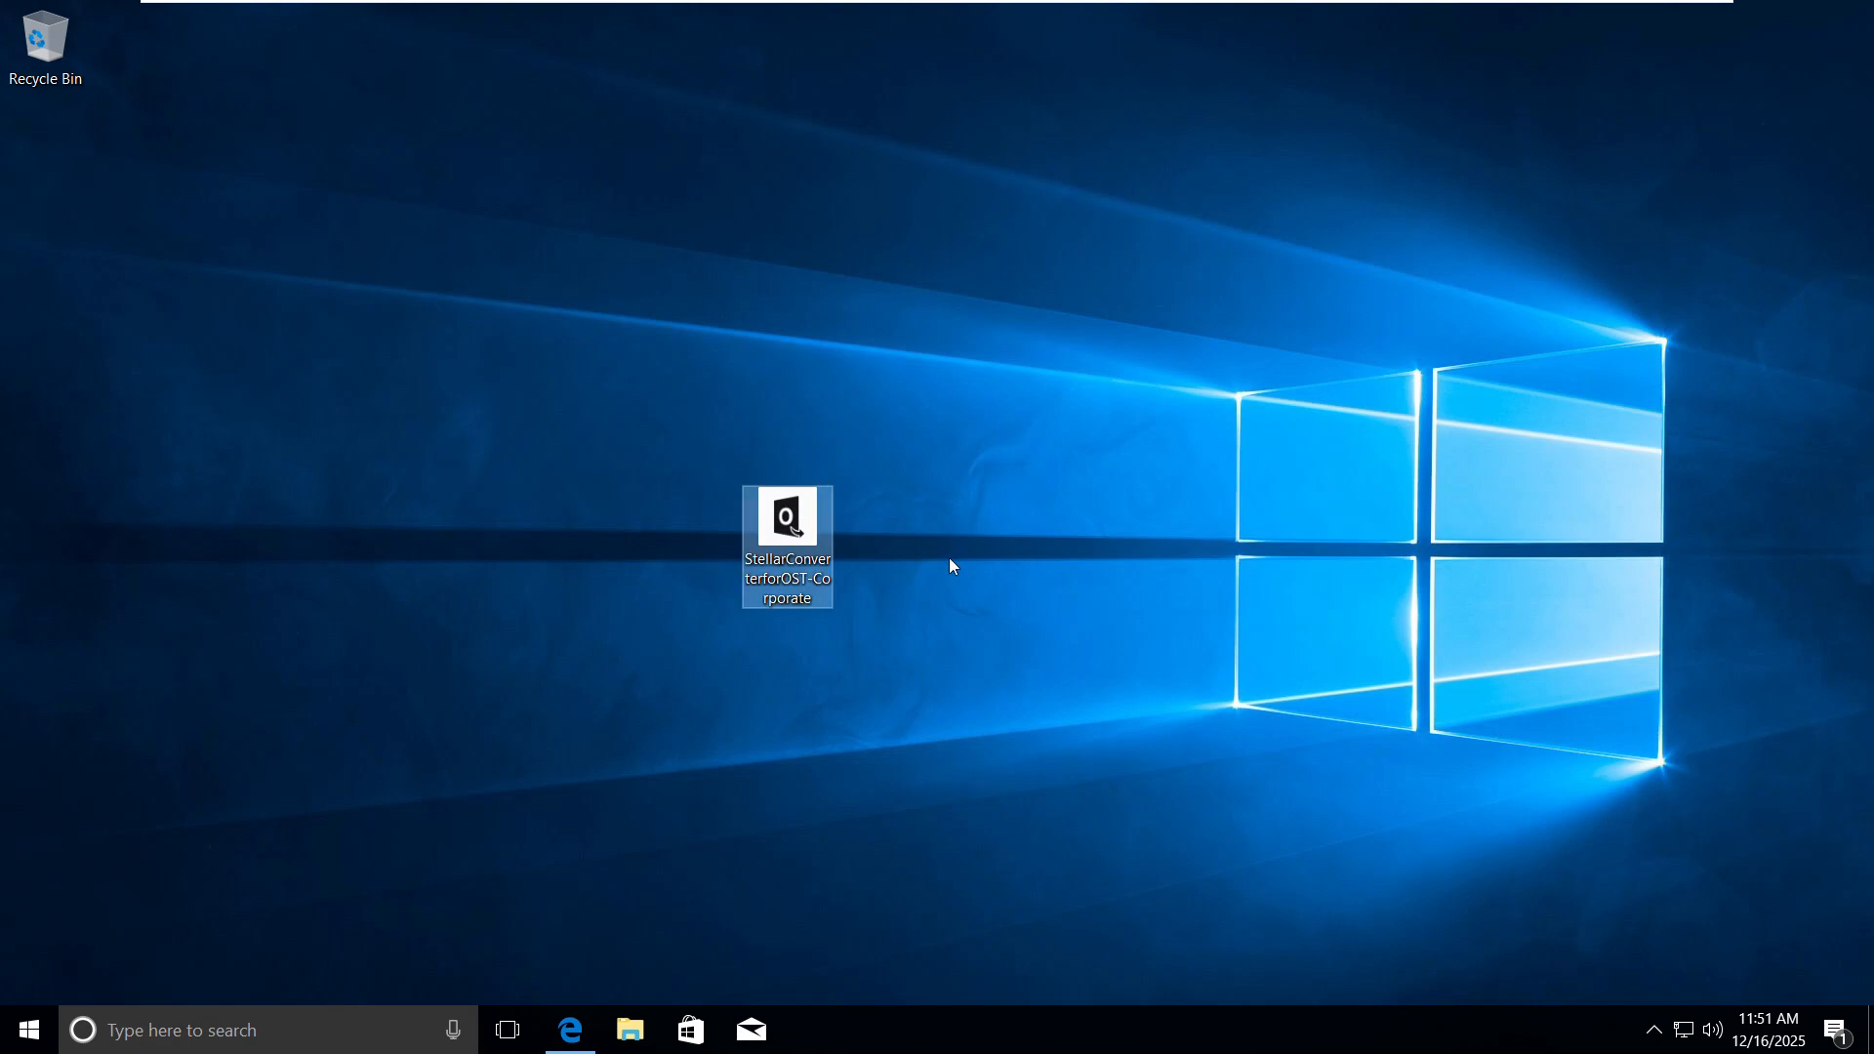
pyautogui.doubleClick(771, 532)
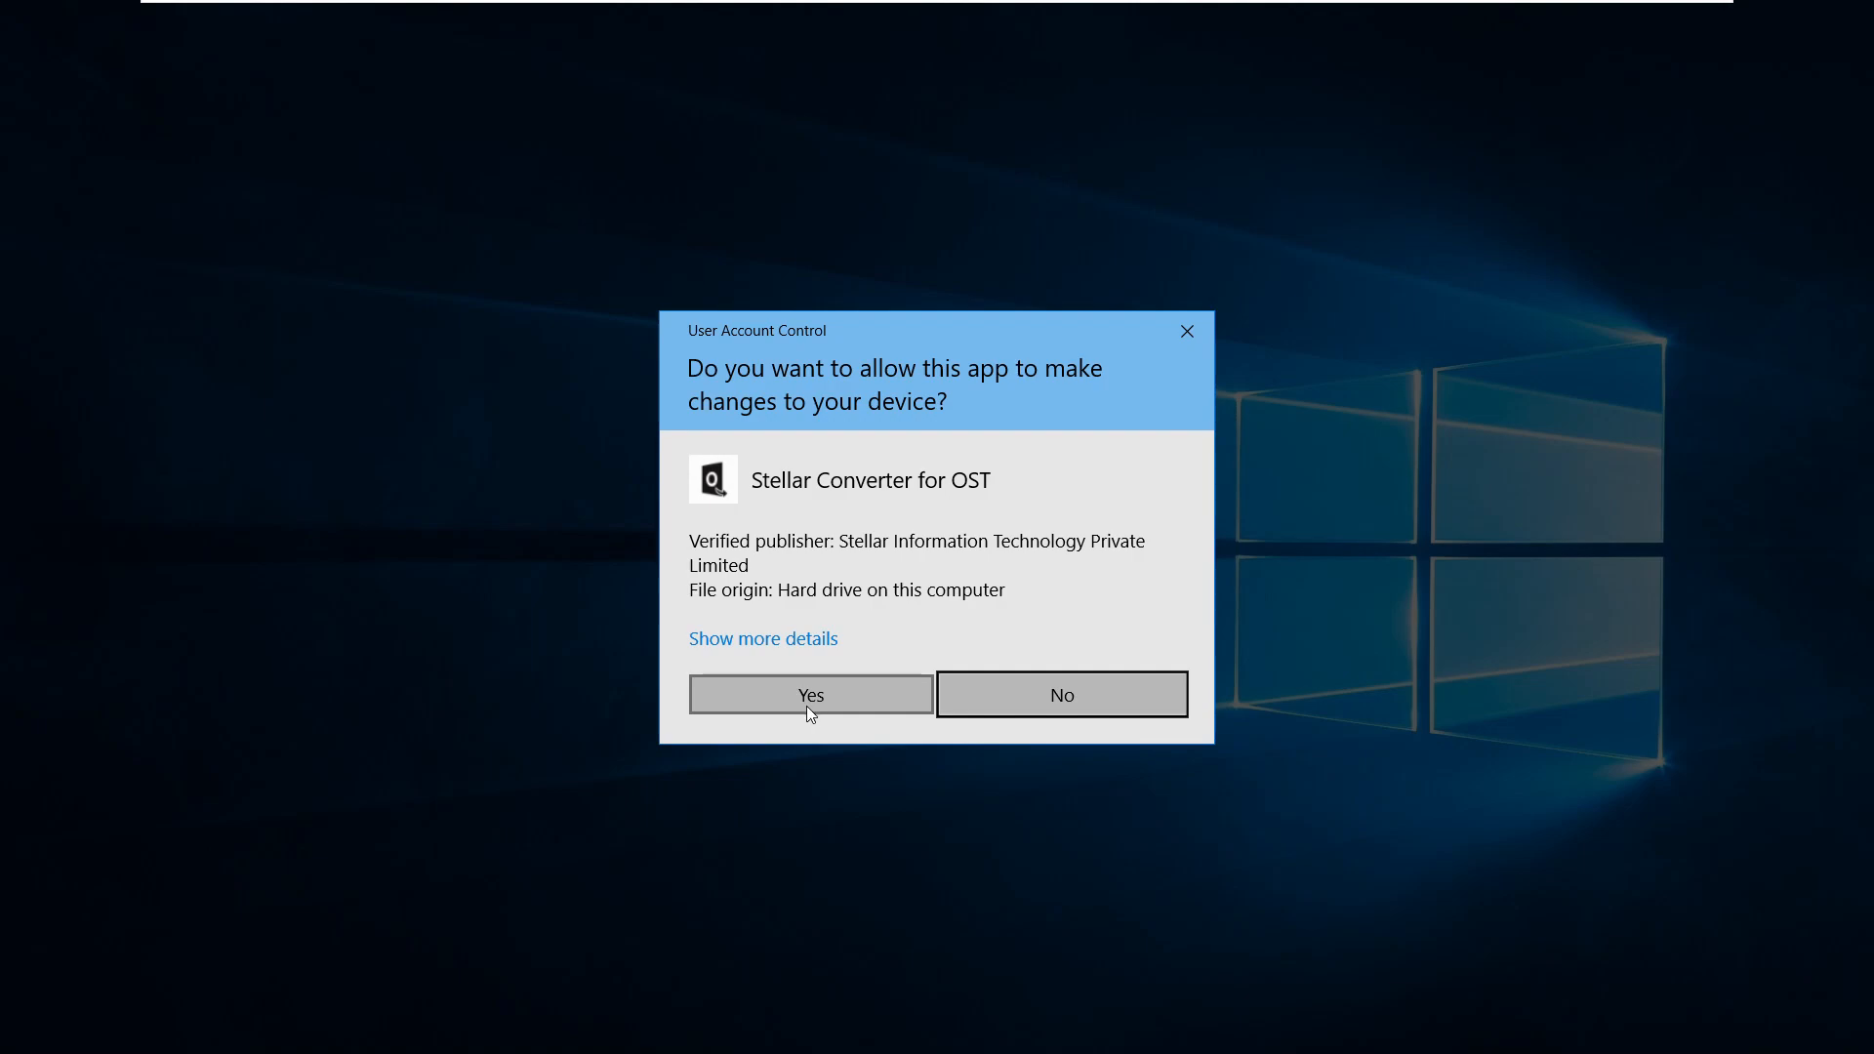
pyautogui.click(806, 698)
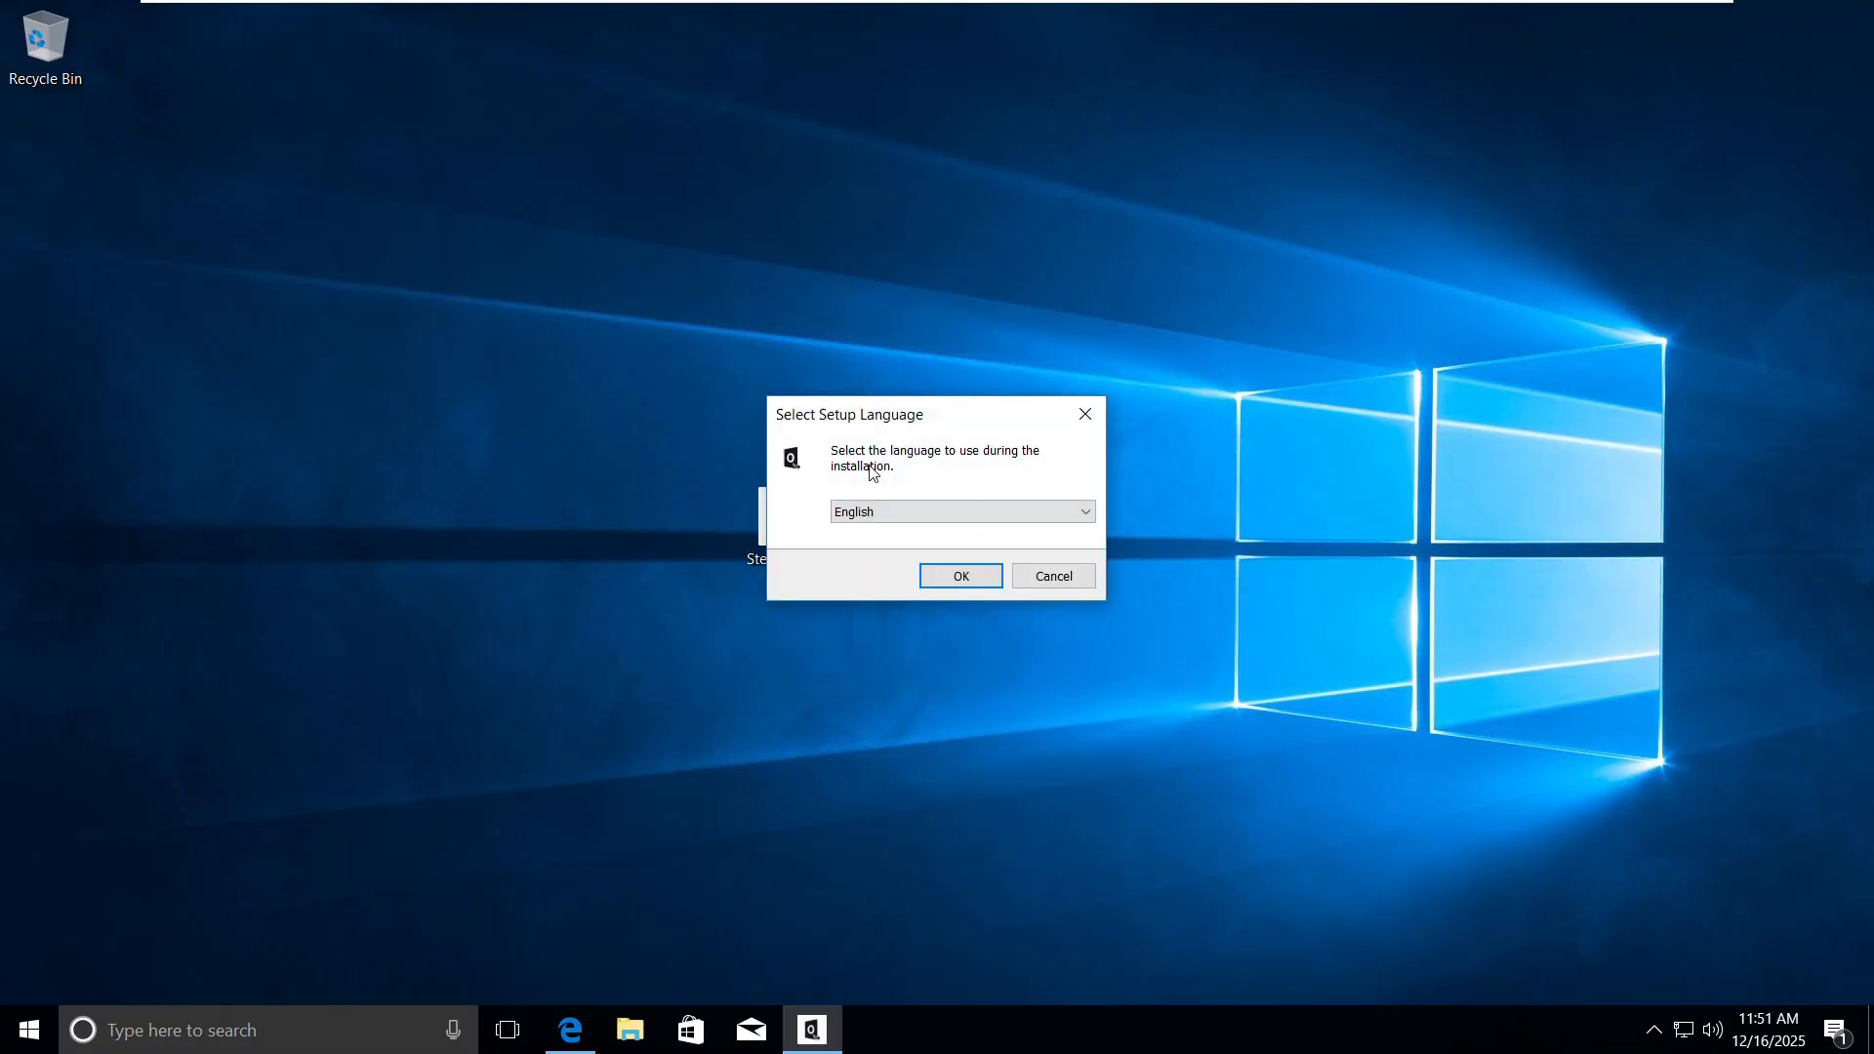
# Install Stellar Converter for OST in English to C:\Program Files\Stellar Converter for OST, accepting the license agreement and creating a desktop shortcut
pyautogui.click(945, 584)
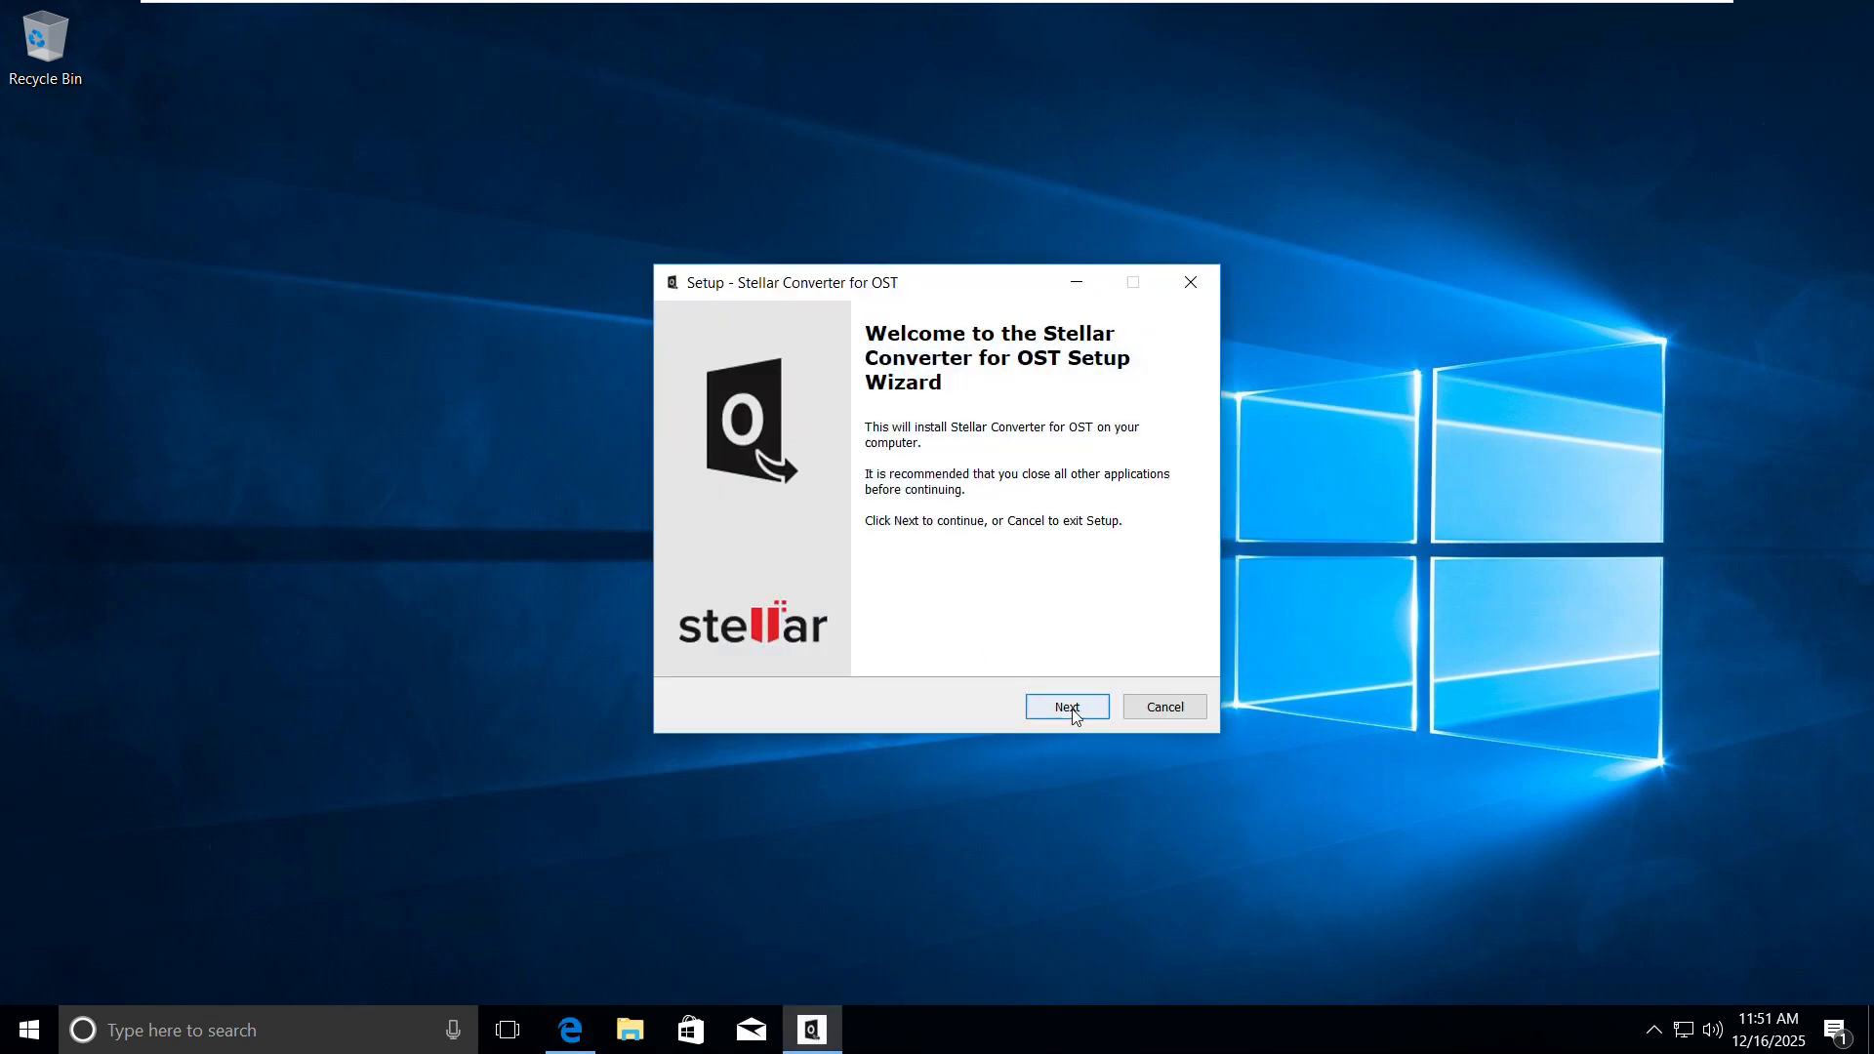
pyautogui.click(1068, 711)
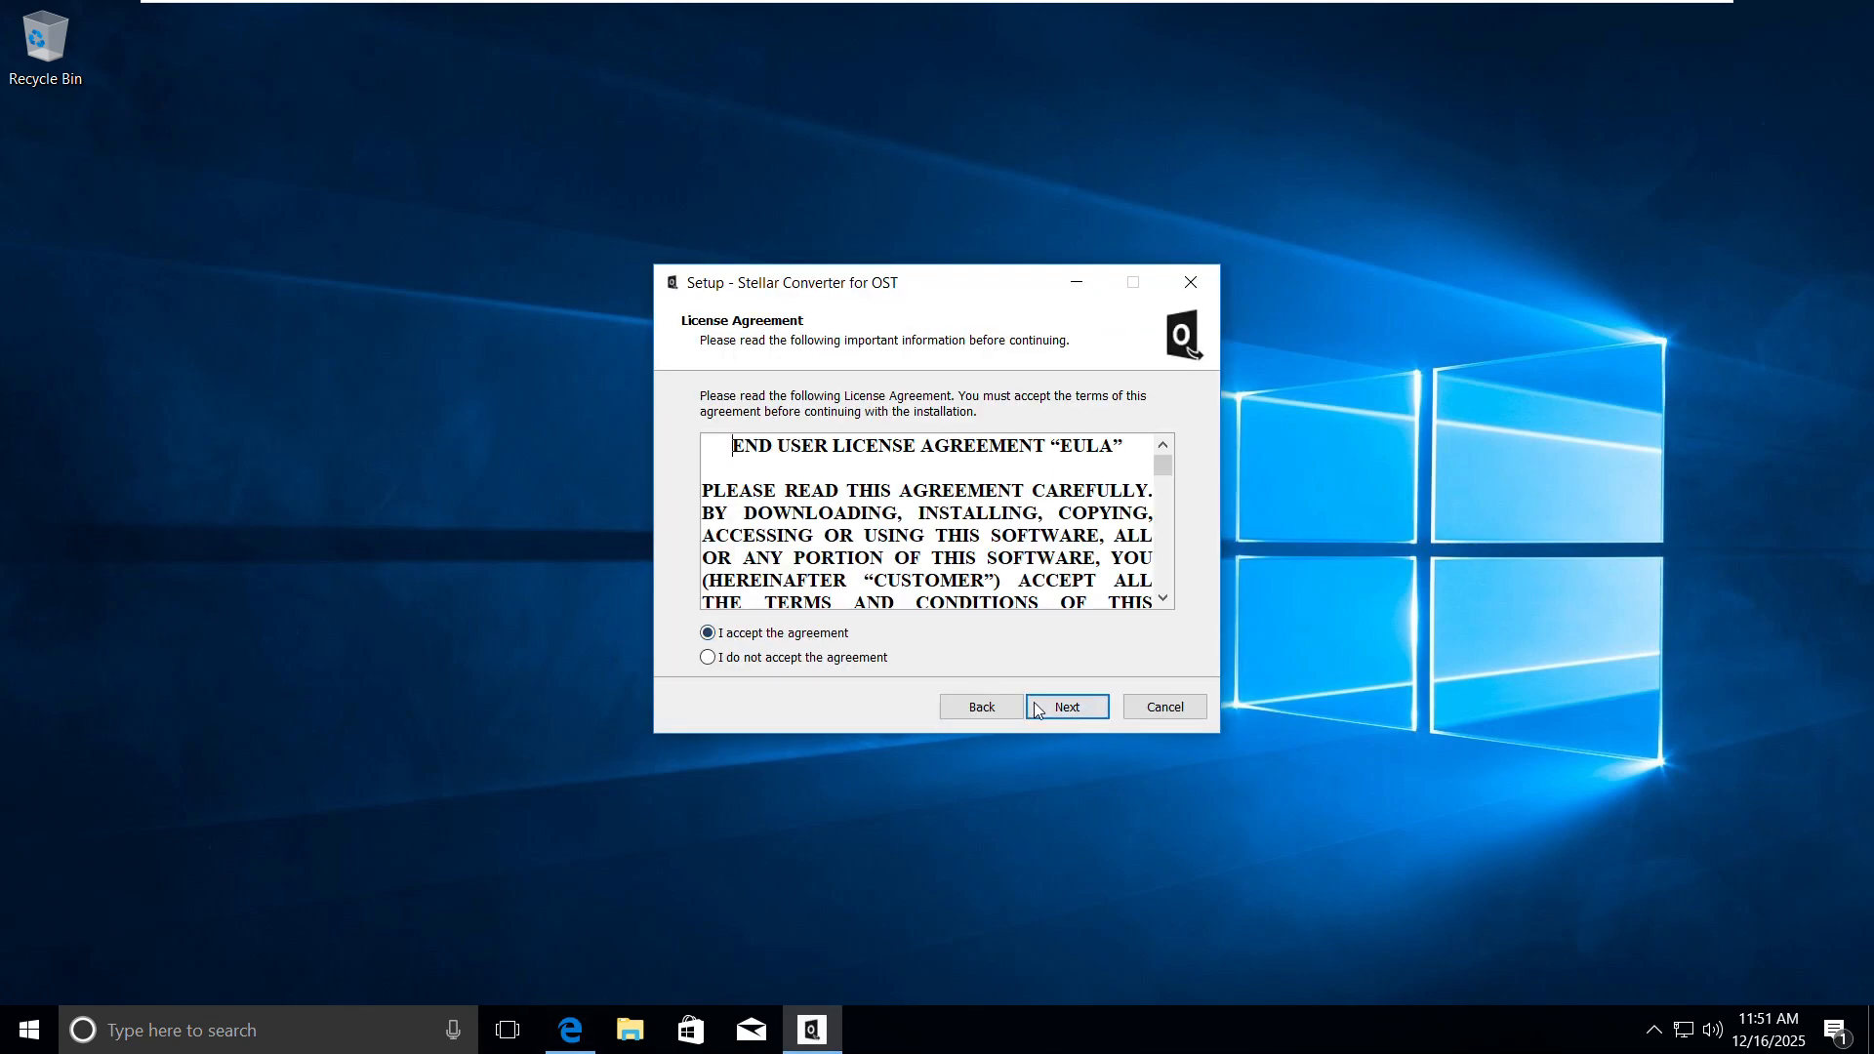
pyautogui.click(1074, 713)
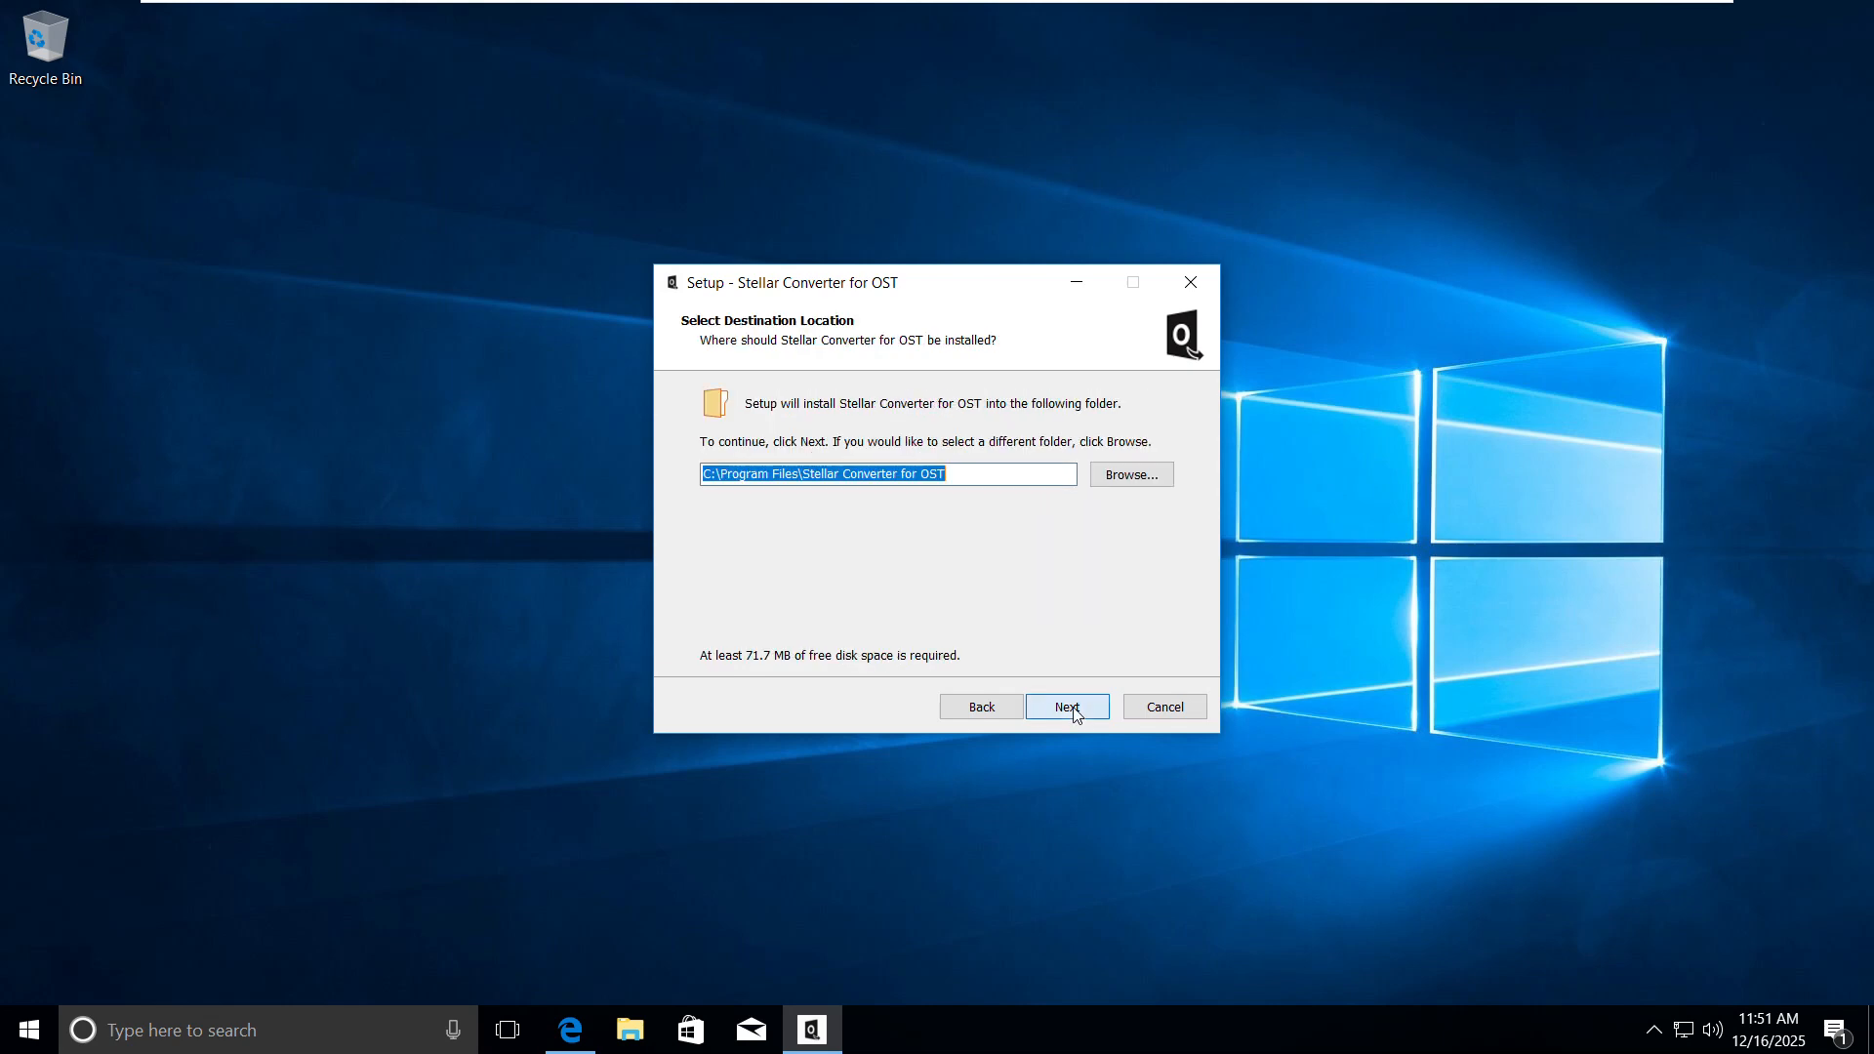
pyautogui.click(1074, 713)
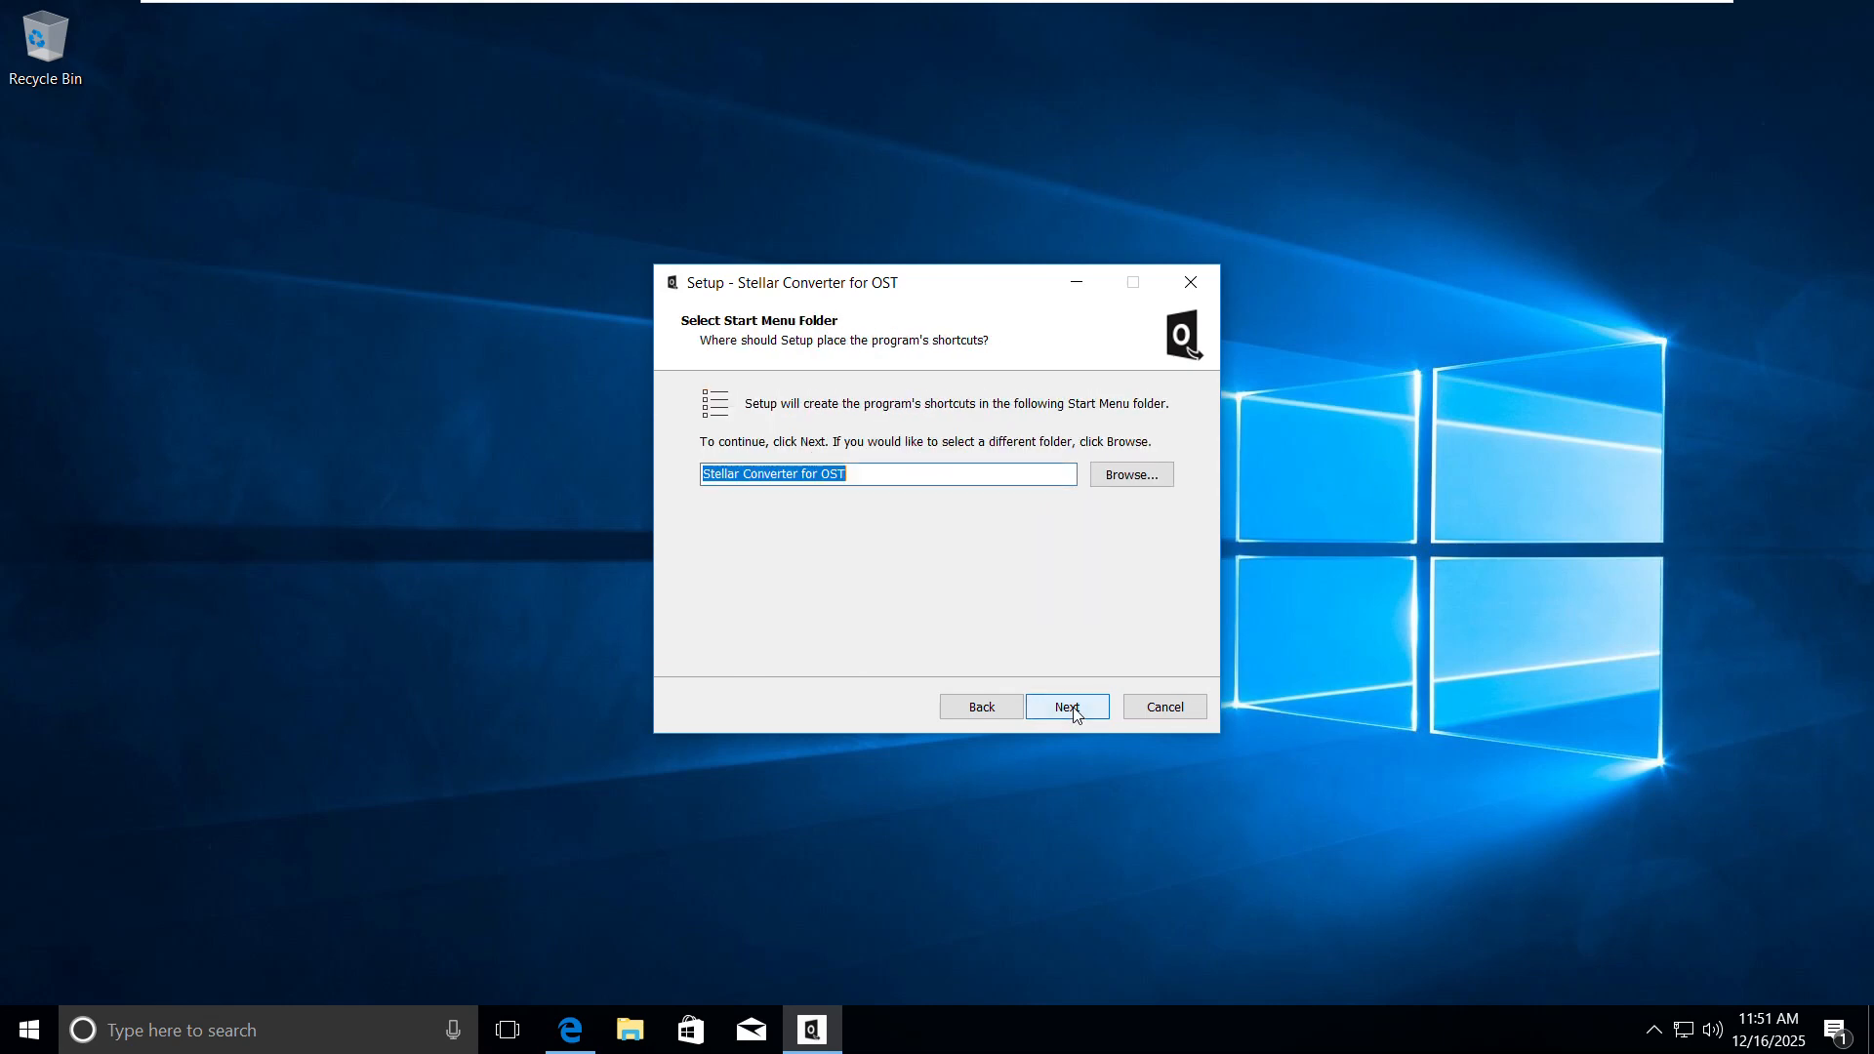
pyautogui.click(1074, 713)
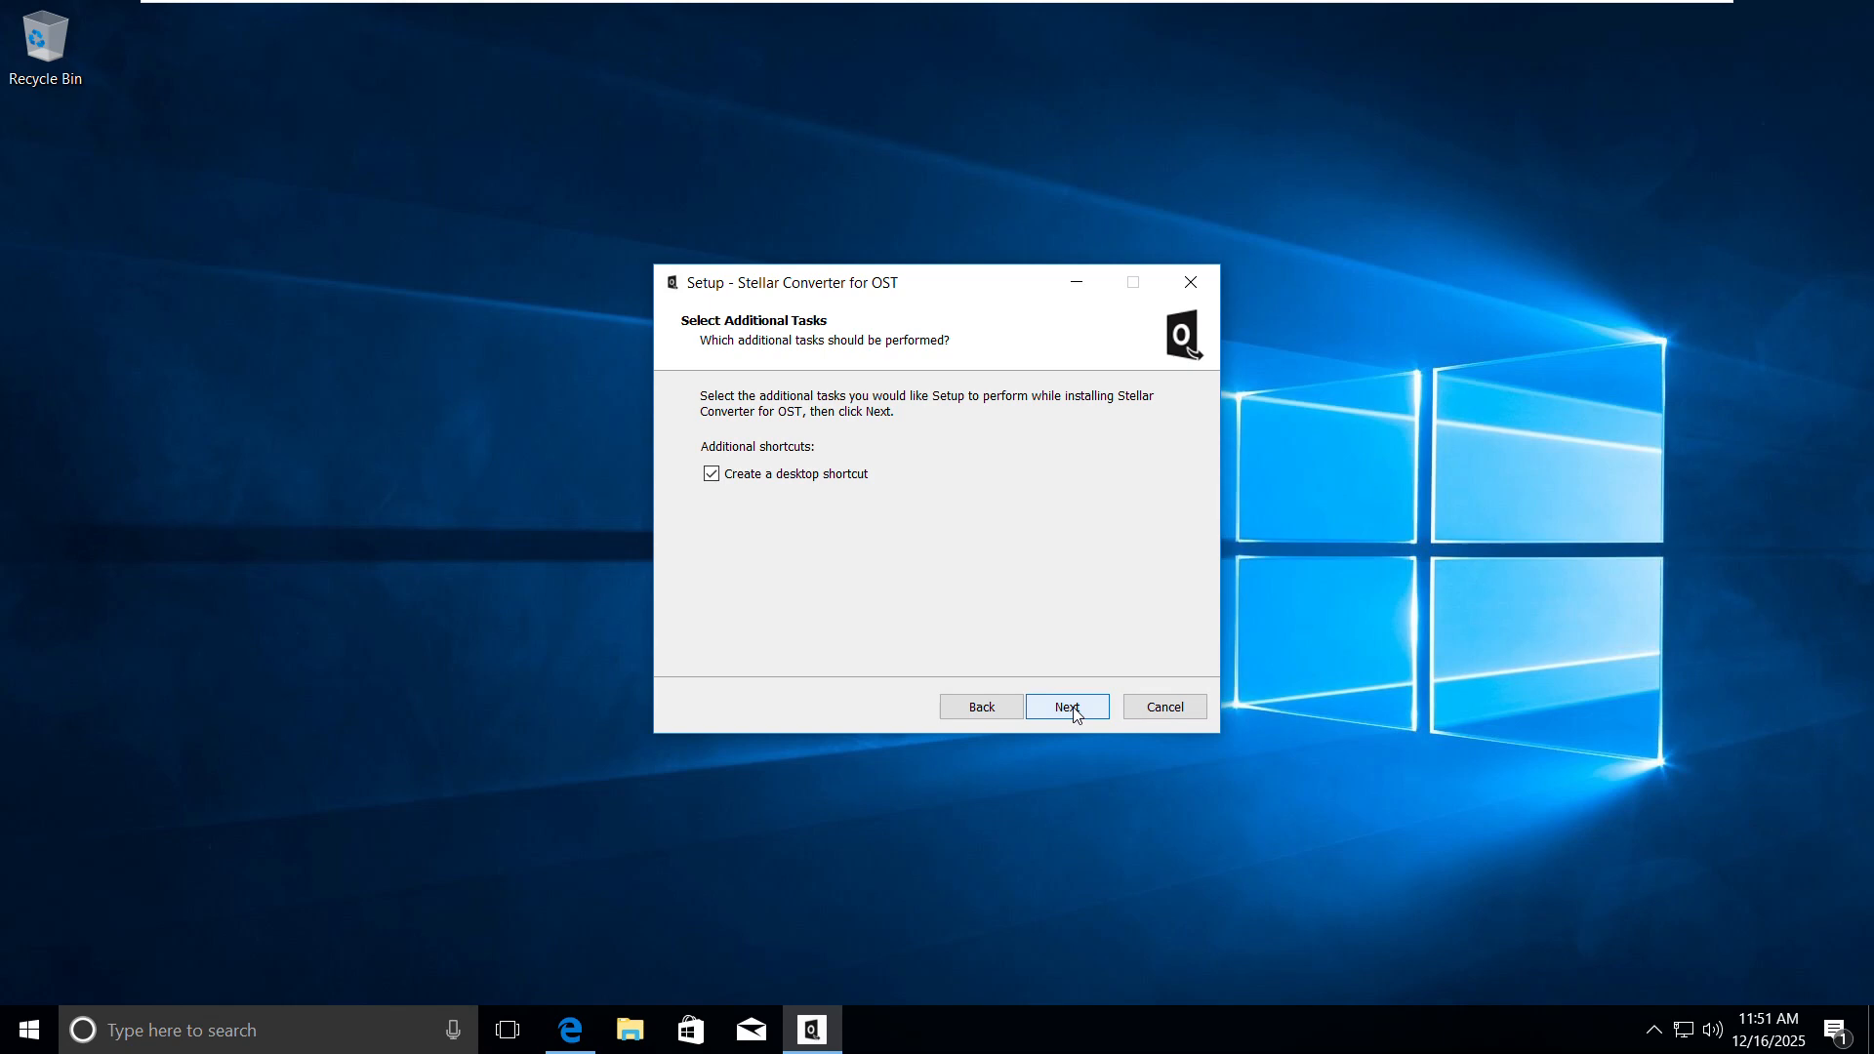
pyautogui.click(1075, 714)
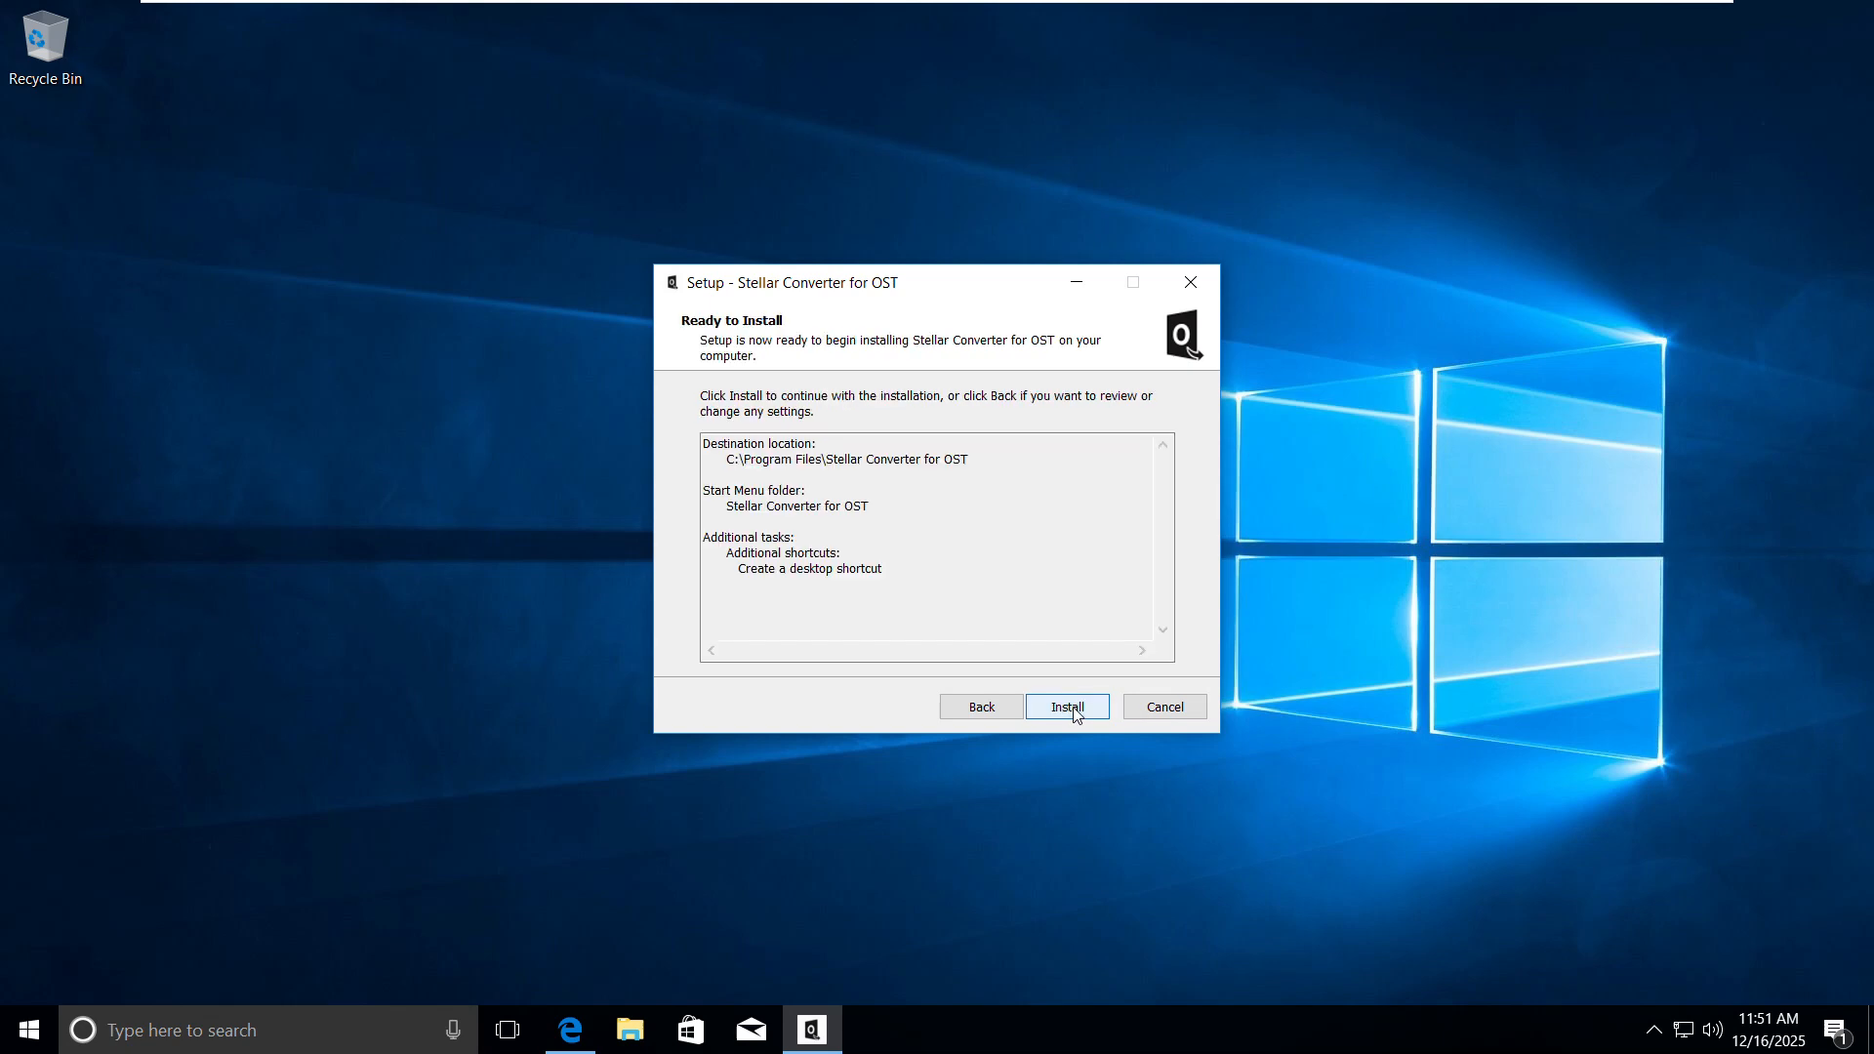
pyautogui.click(1066, 706)
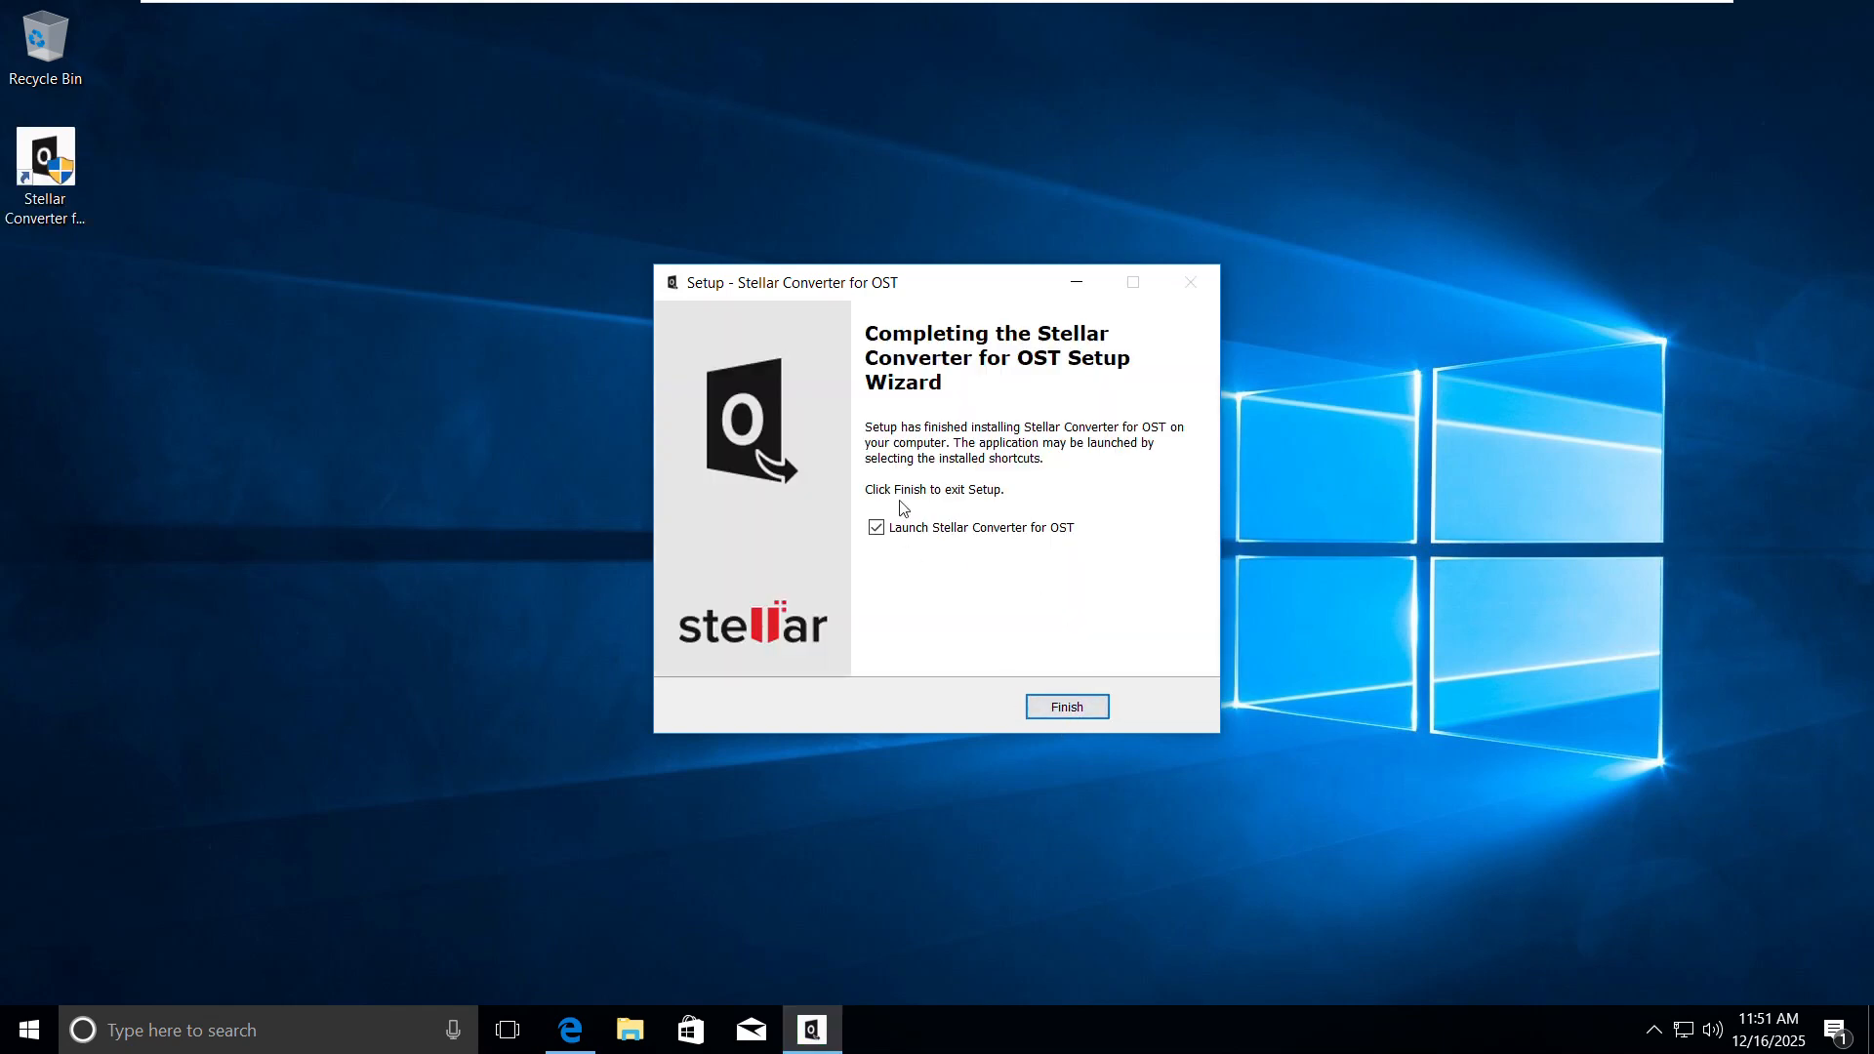
# Finish the setup by launching Stellar Converter for OST with permission, and always use Microsoft Edge to open its web page
pyautogui.click(1078, 710)
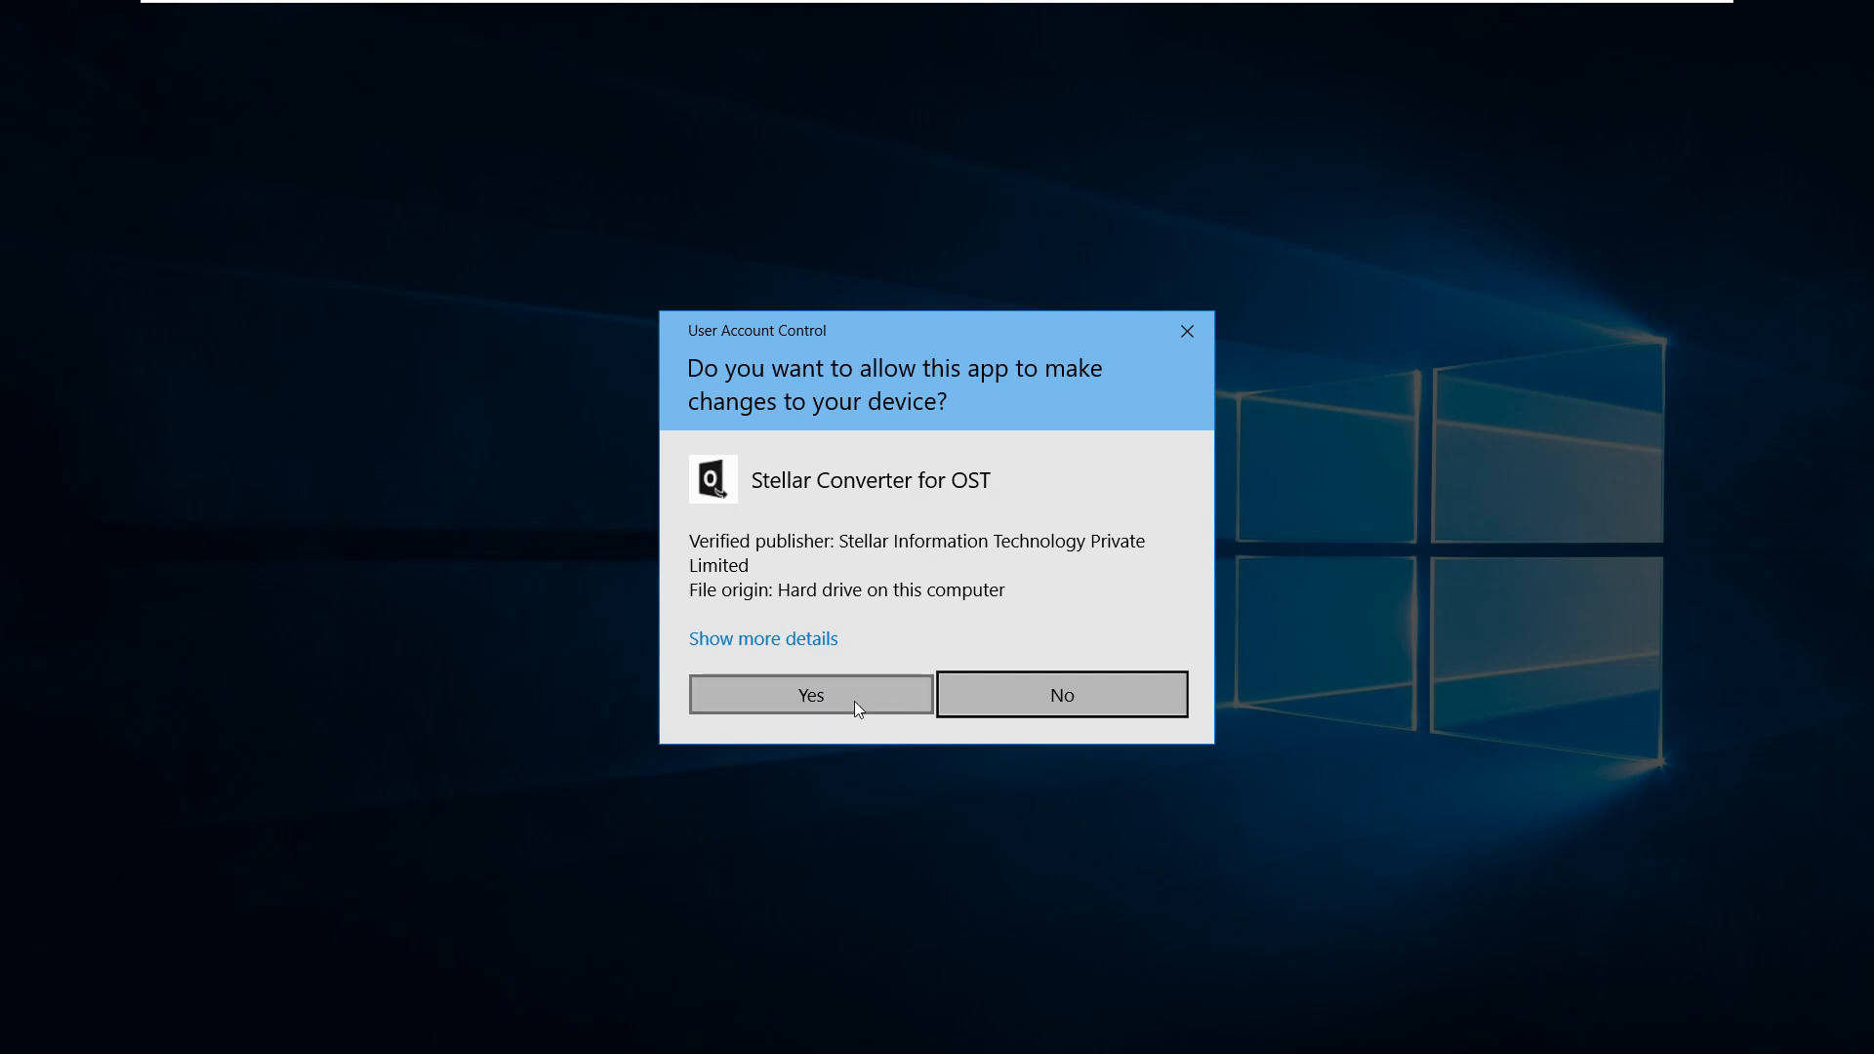
pyautogui.click(798, 689)
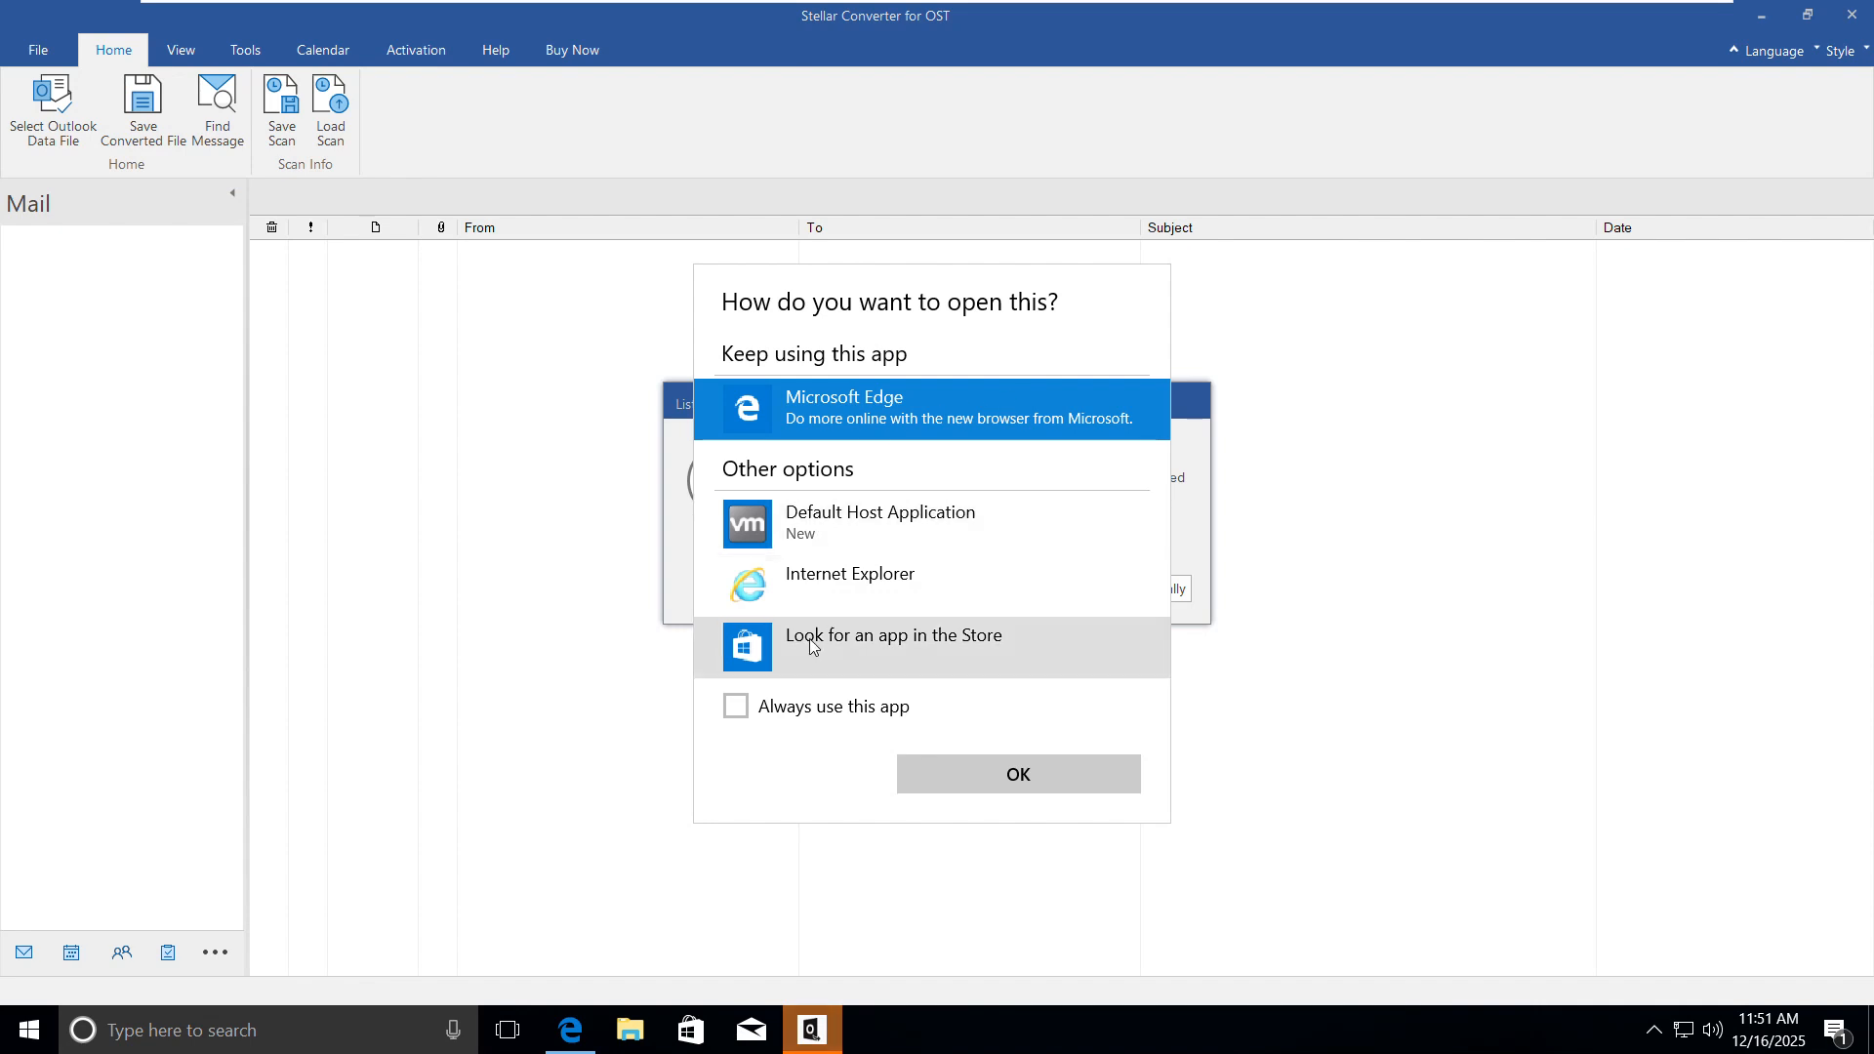
pyautogui.click(795, 708)
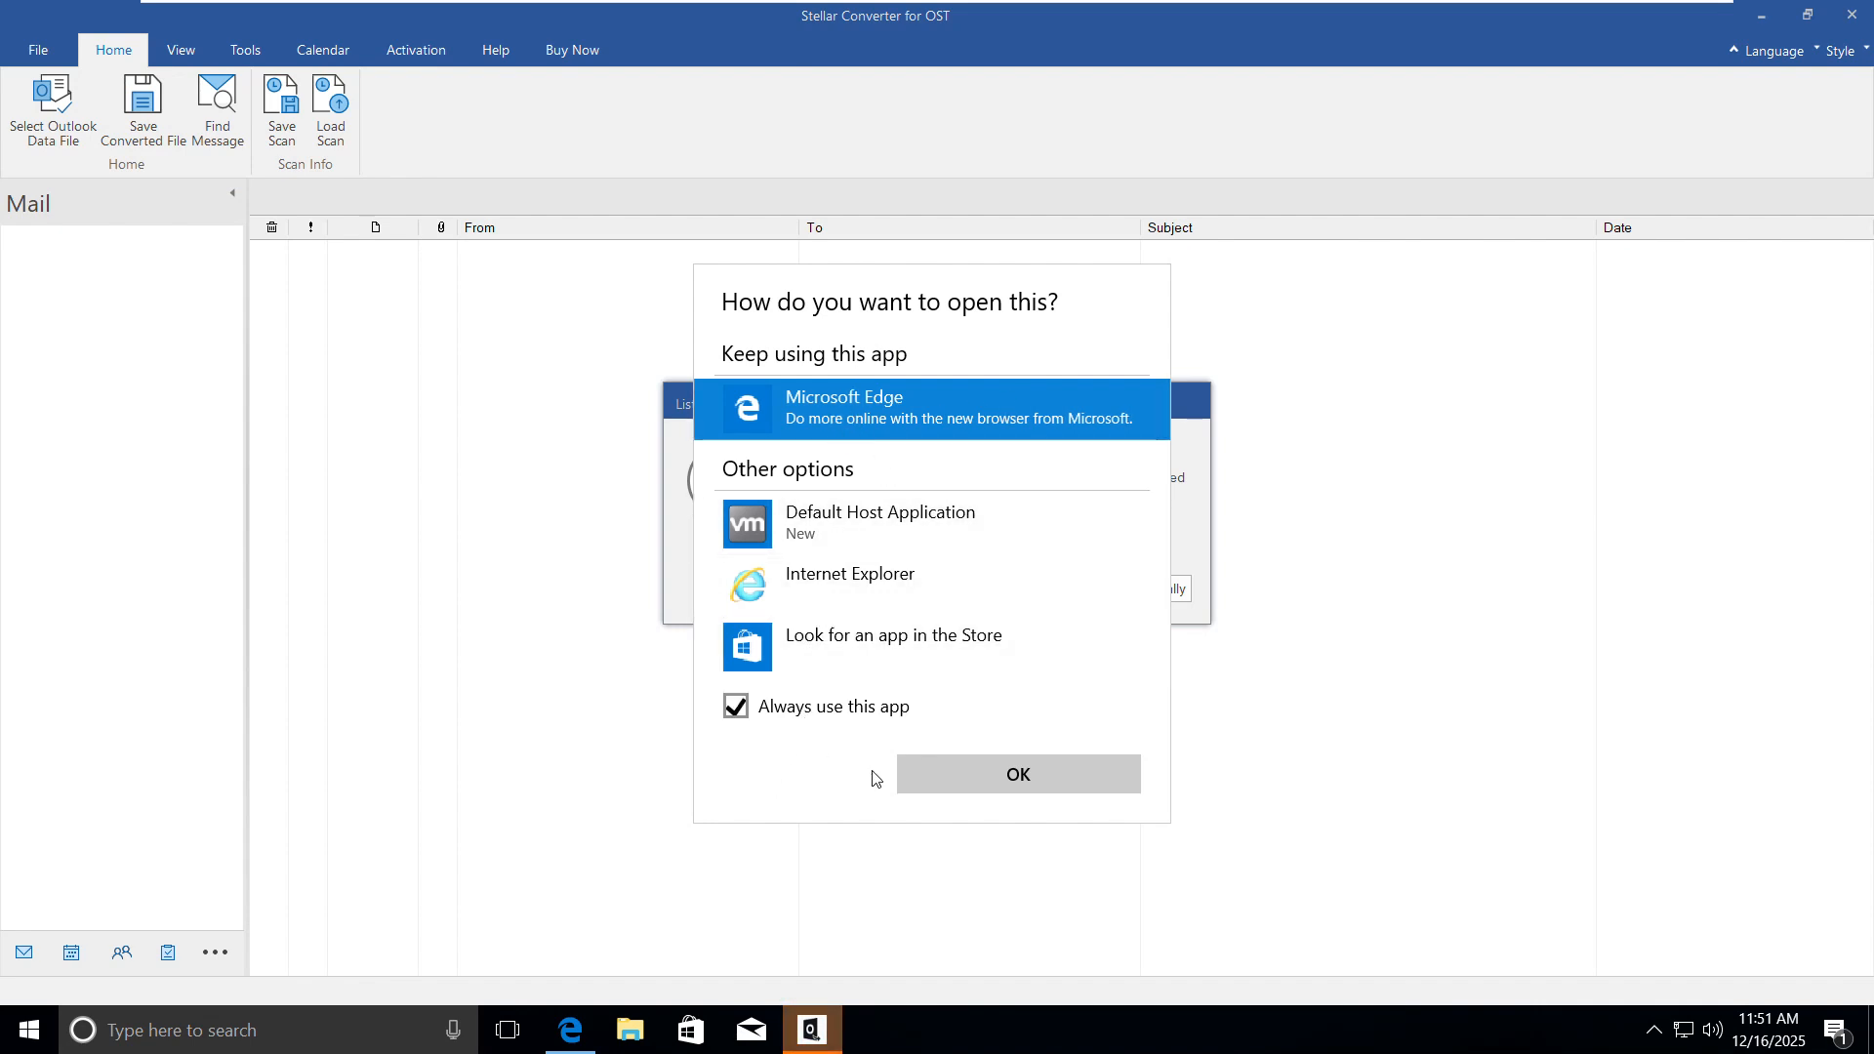
pyautogui.click(1018, 776)
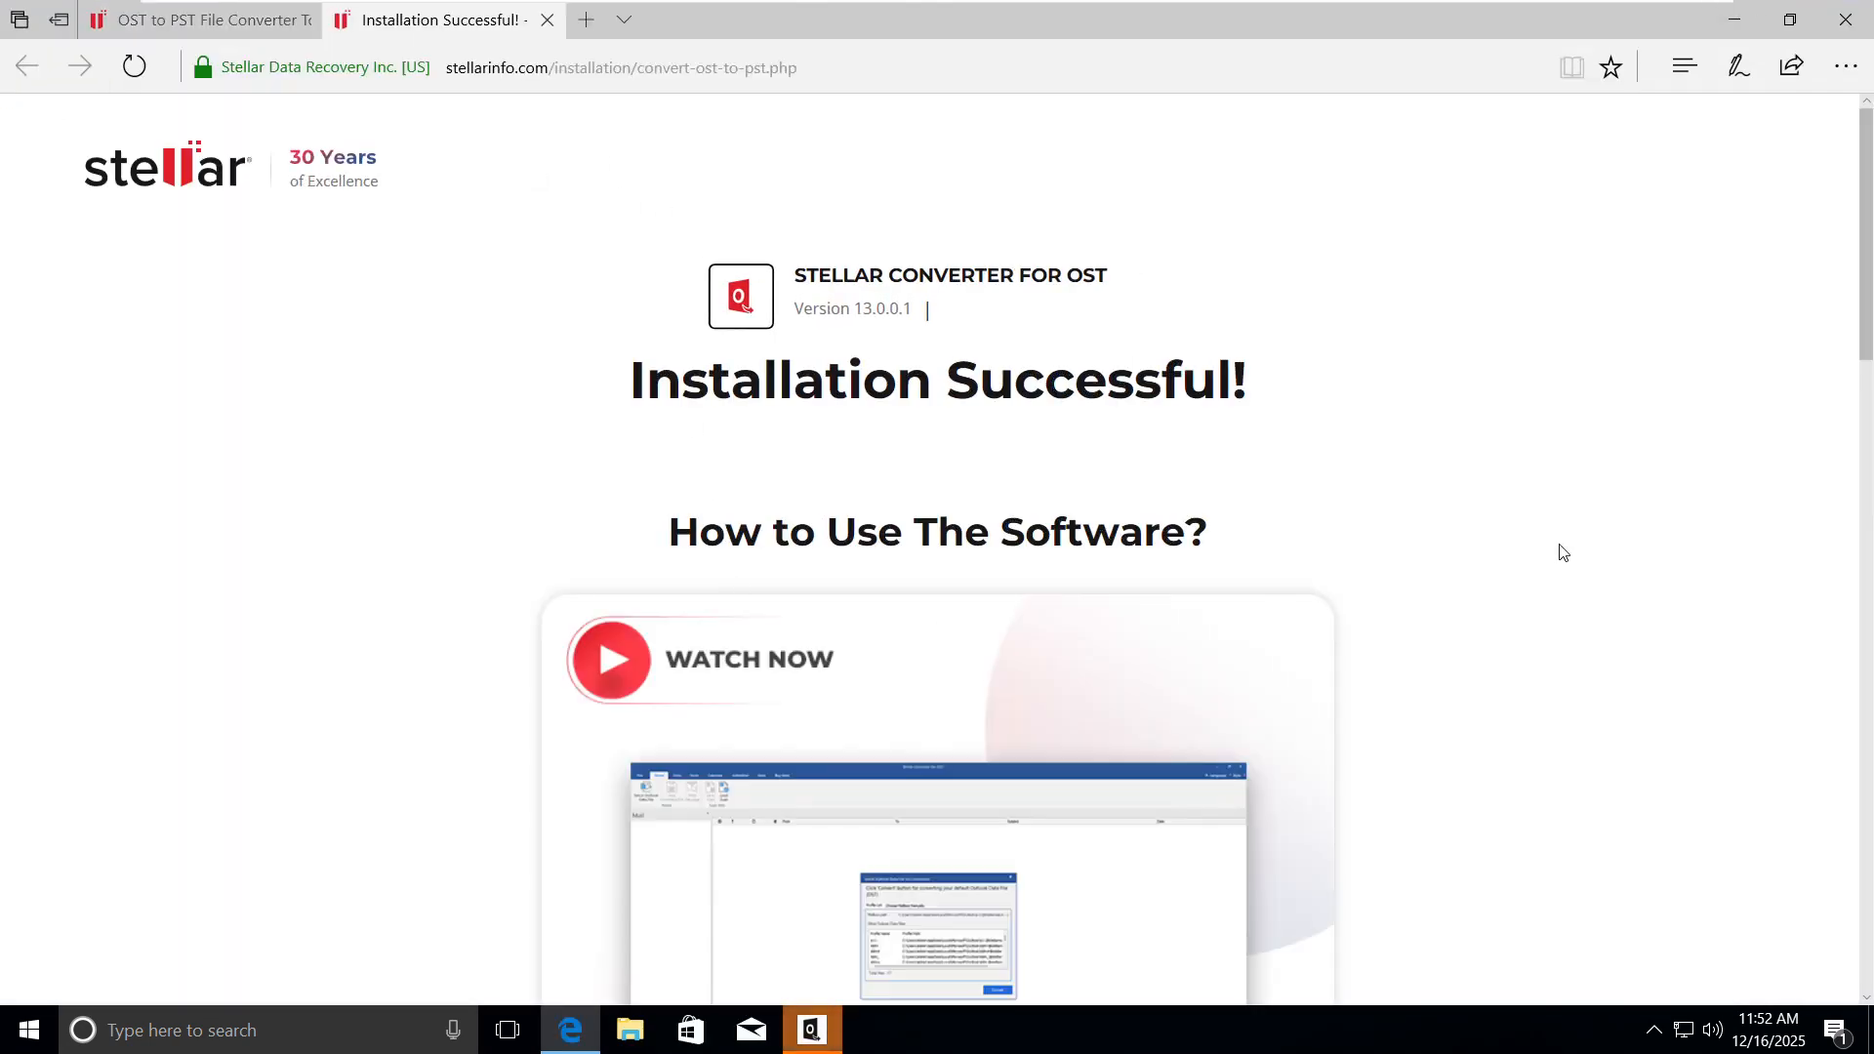
# Look through the installation page's usage video section and the FAQ about converting OST to PST
pyautogui.scroll(-10, 794, 469)
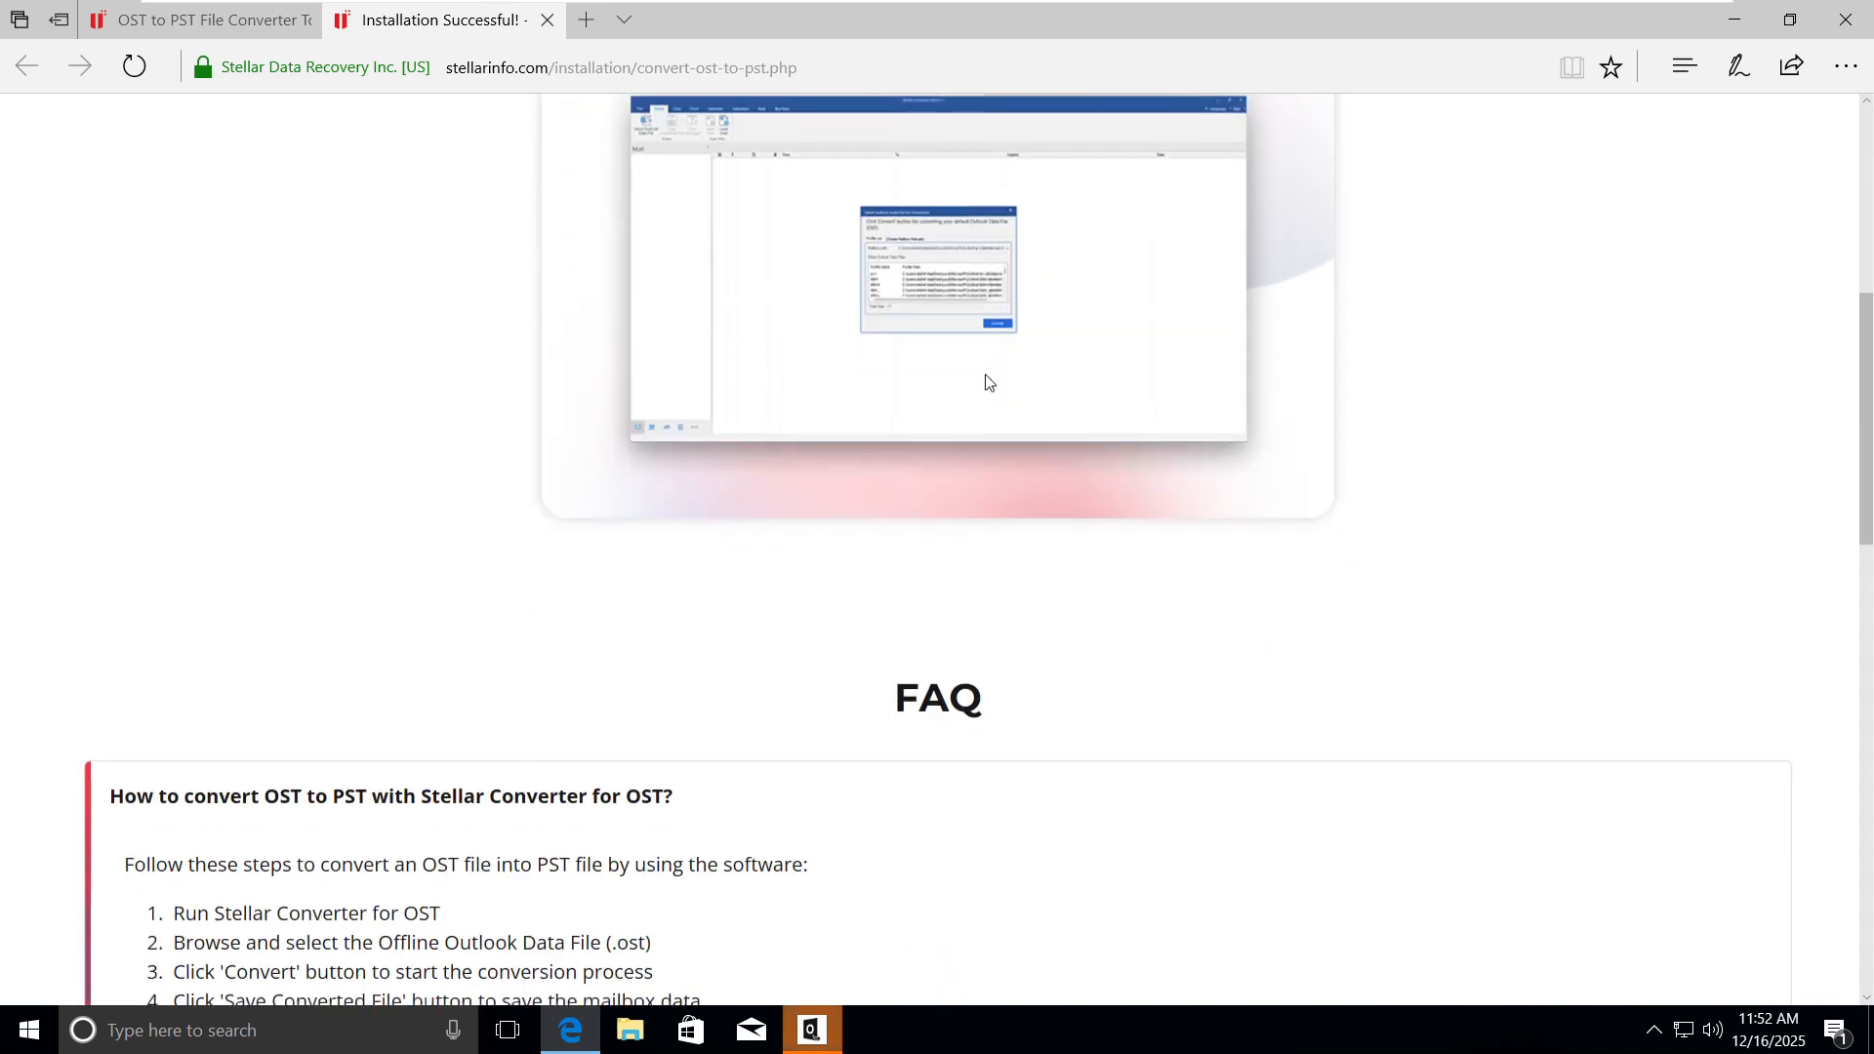
pyautogui.scroll(-2, 987, 384)
pyautogui.scroll(5, 536, 417)
pyautogui.scroll(-15, 722, 556)
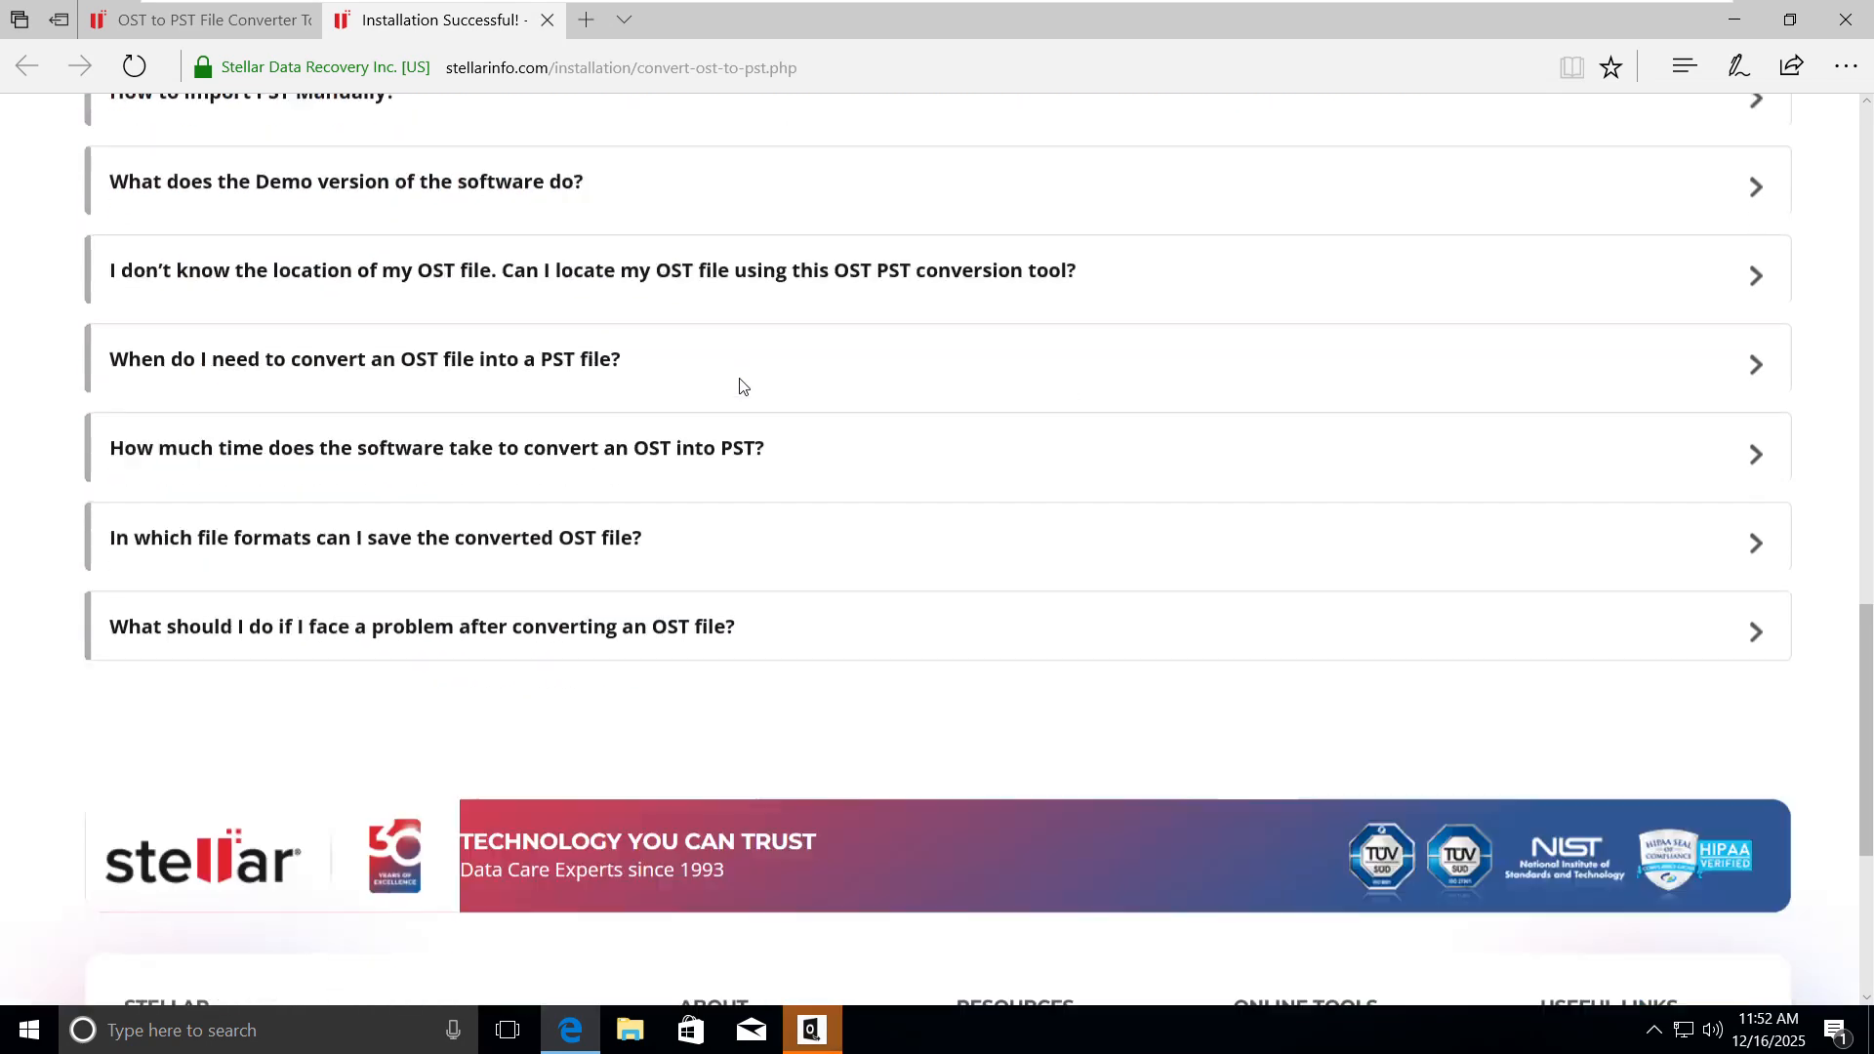
pyautogui.scroll(15, 722, 556)
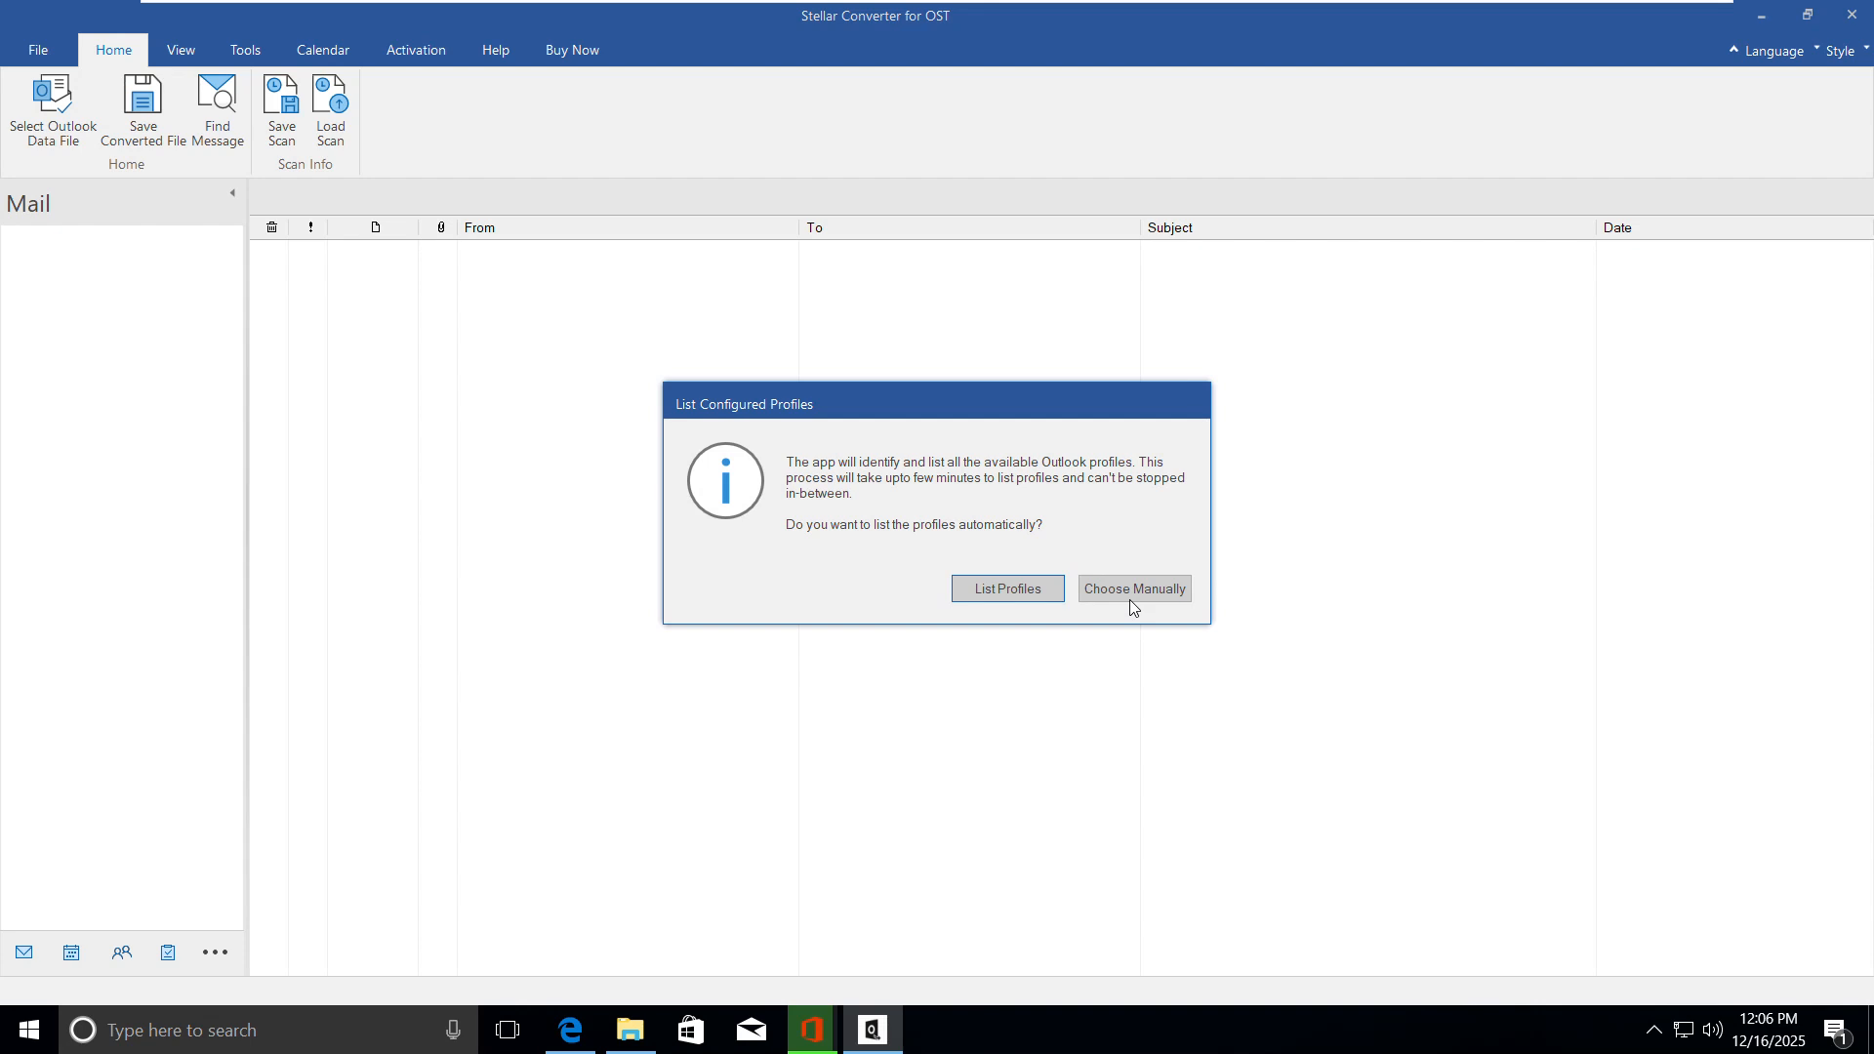
pyautogui.click(1129, 599)
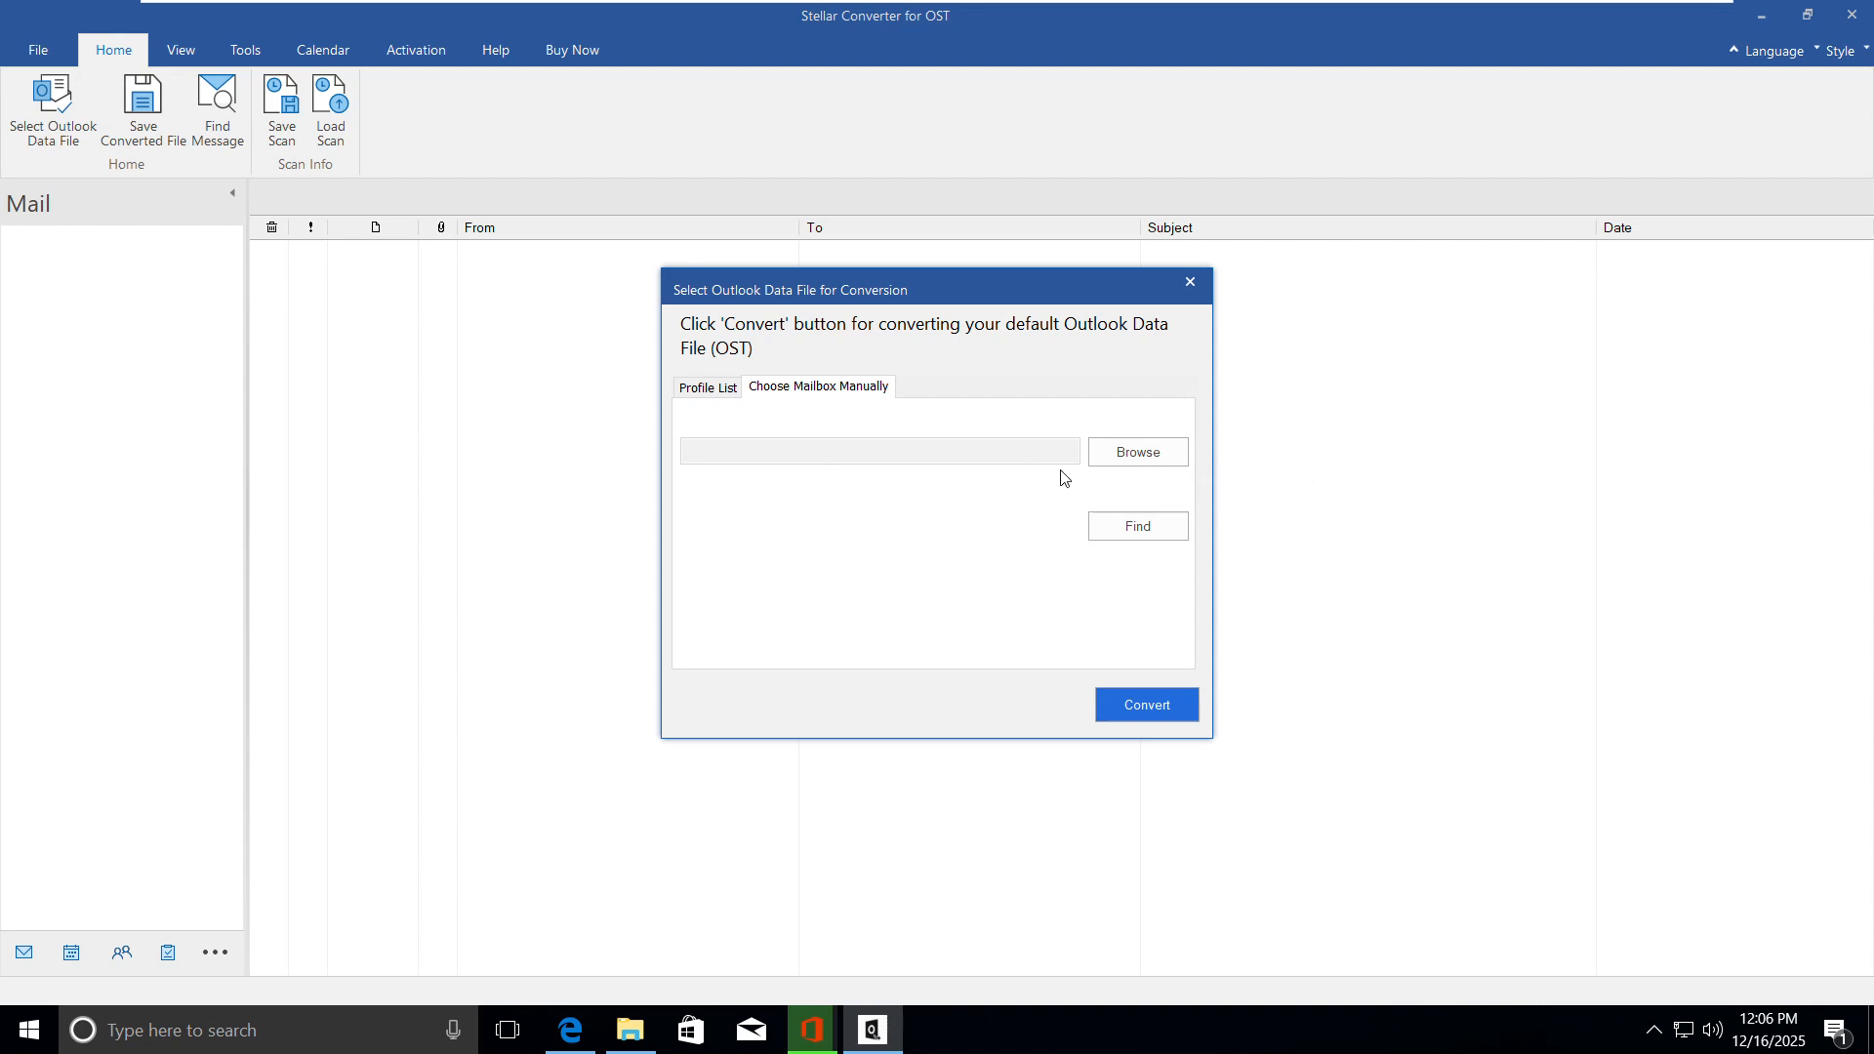
pyautogui.click(1137, 469)
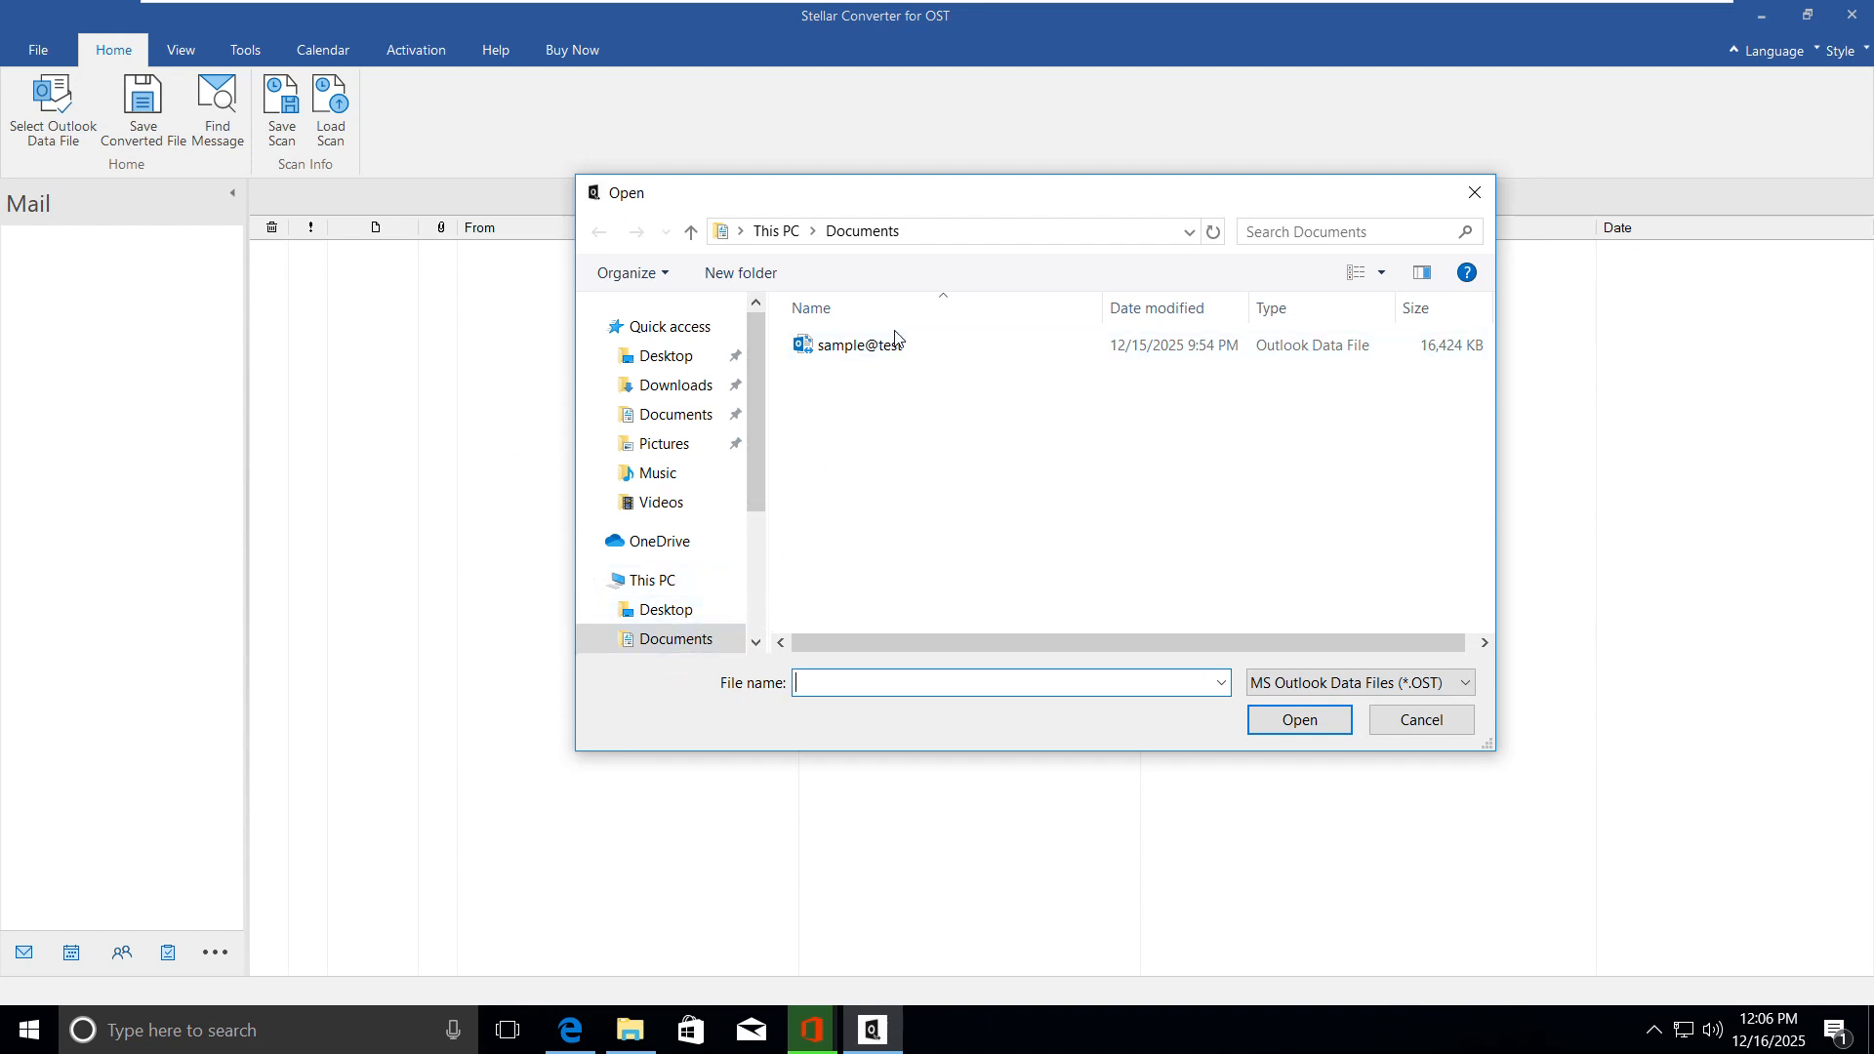
pyautogui.click(849, 349)
pyautogui.rightClick(847, 352)
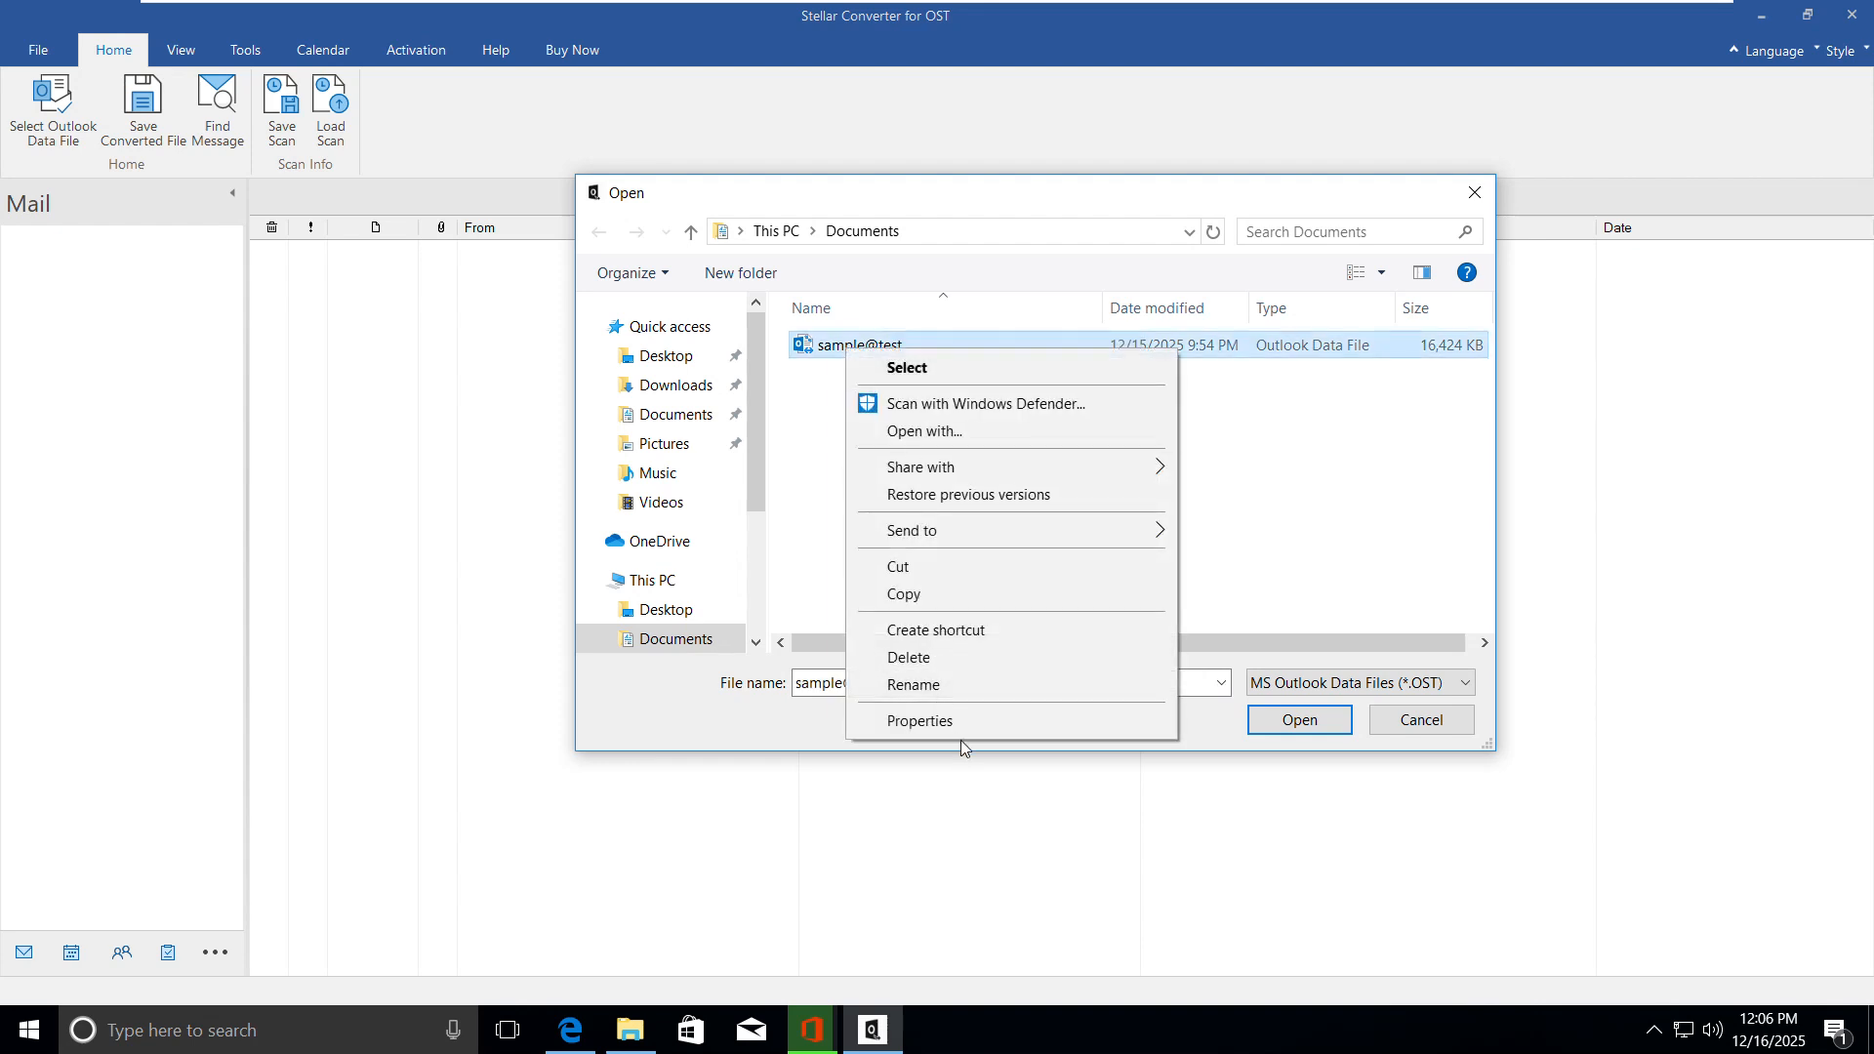
pyautogui.click(919, 721)
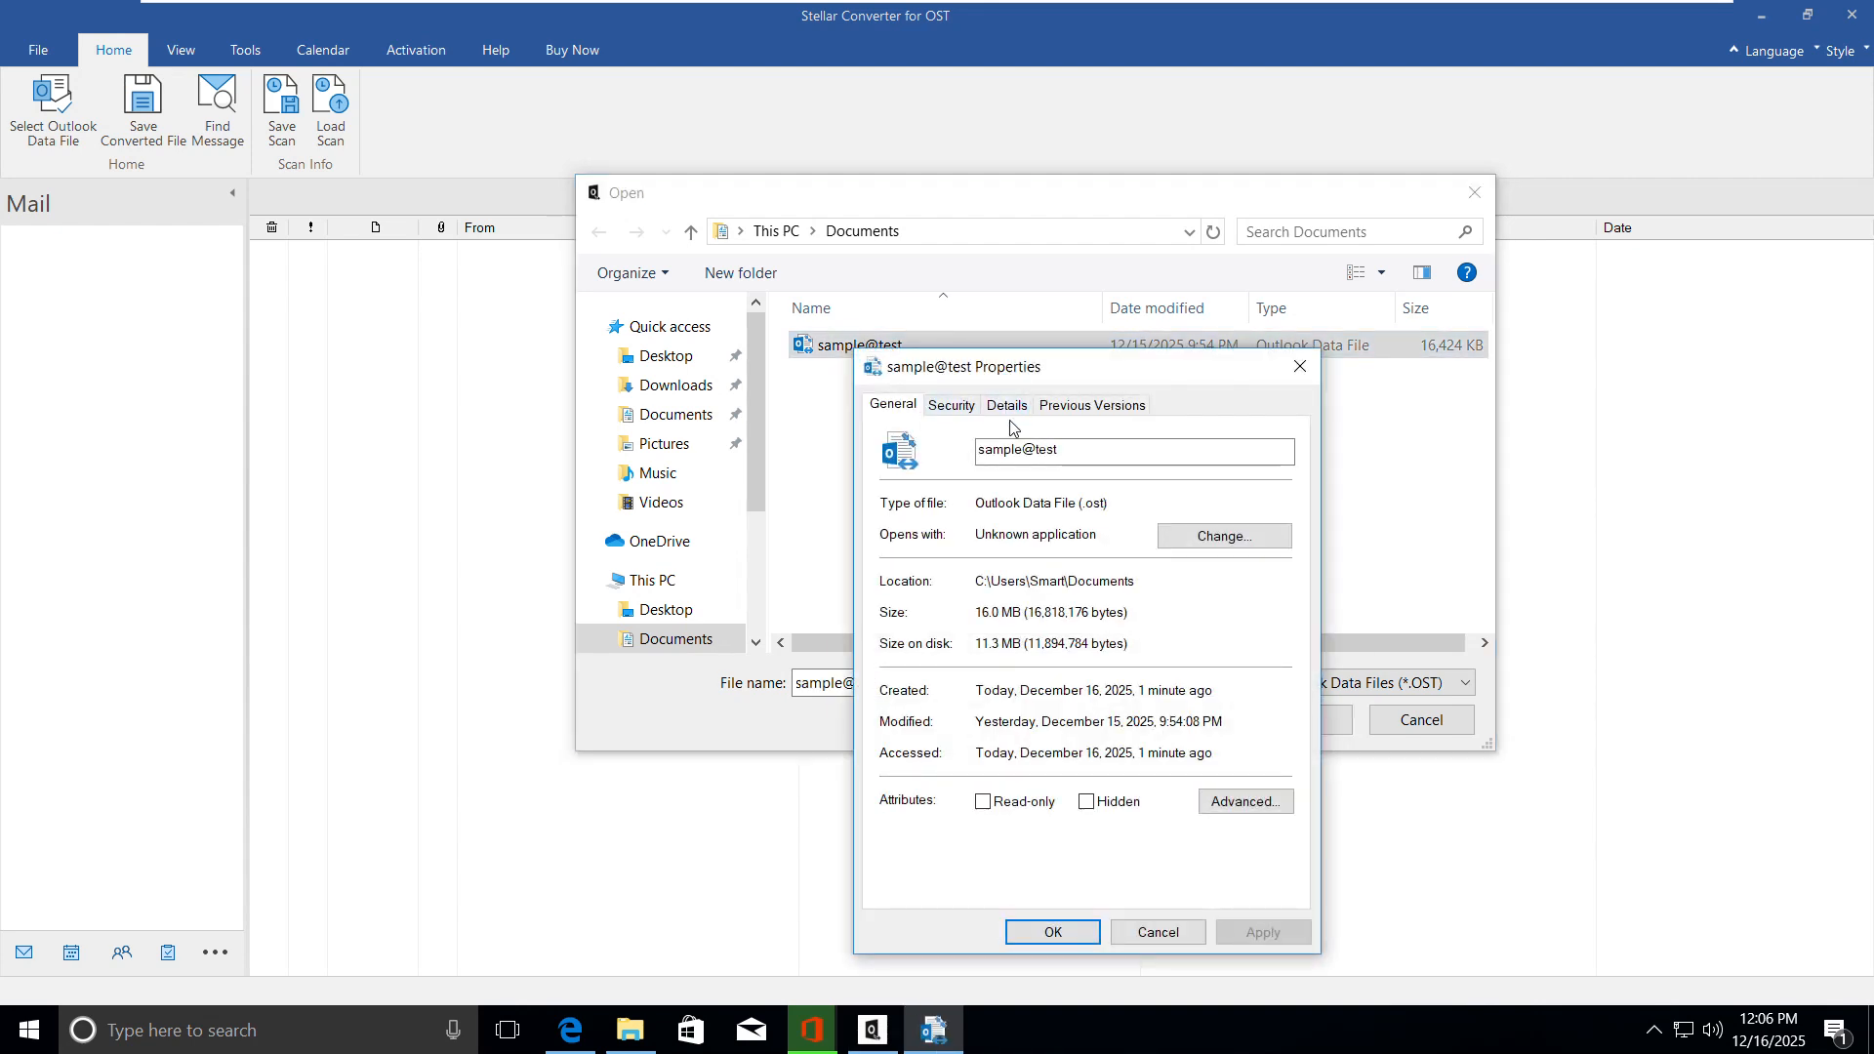
pyautogui.moveTo(1111, 503); pyautogui.dragTo(1075, 503)
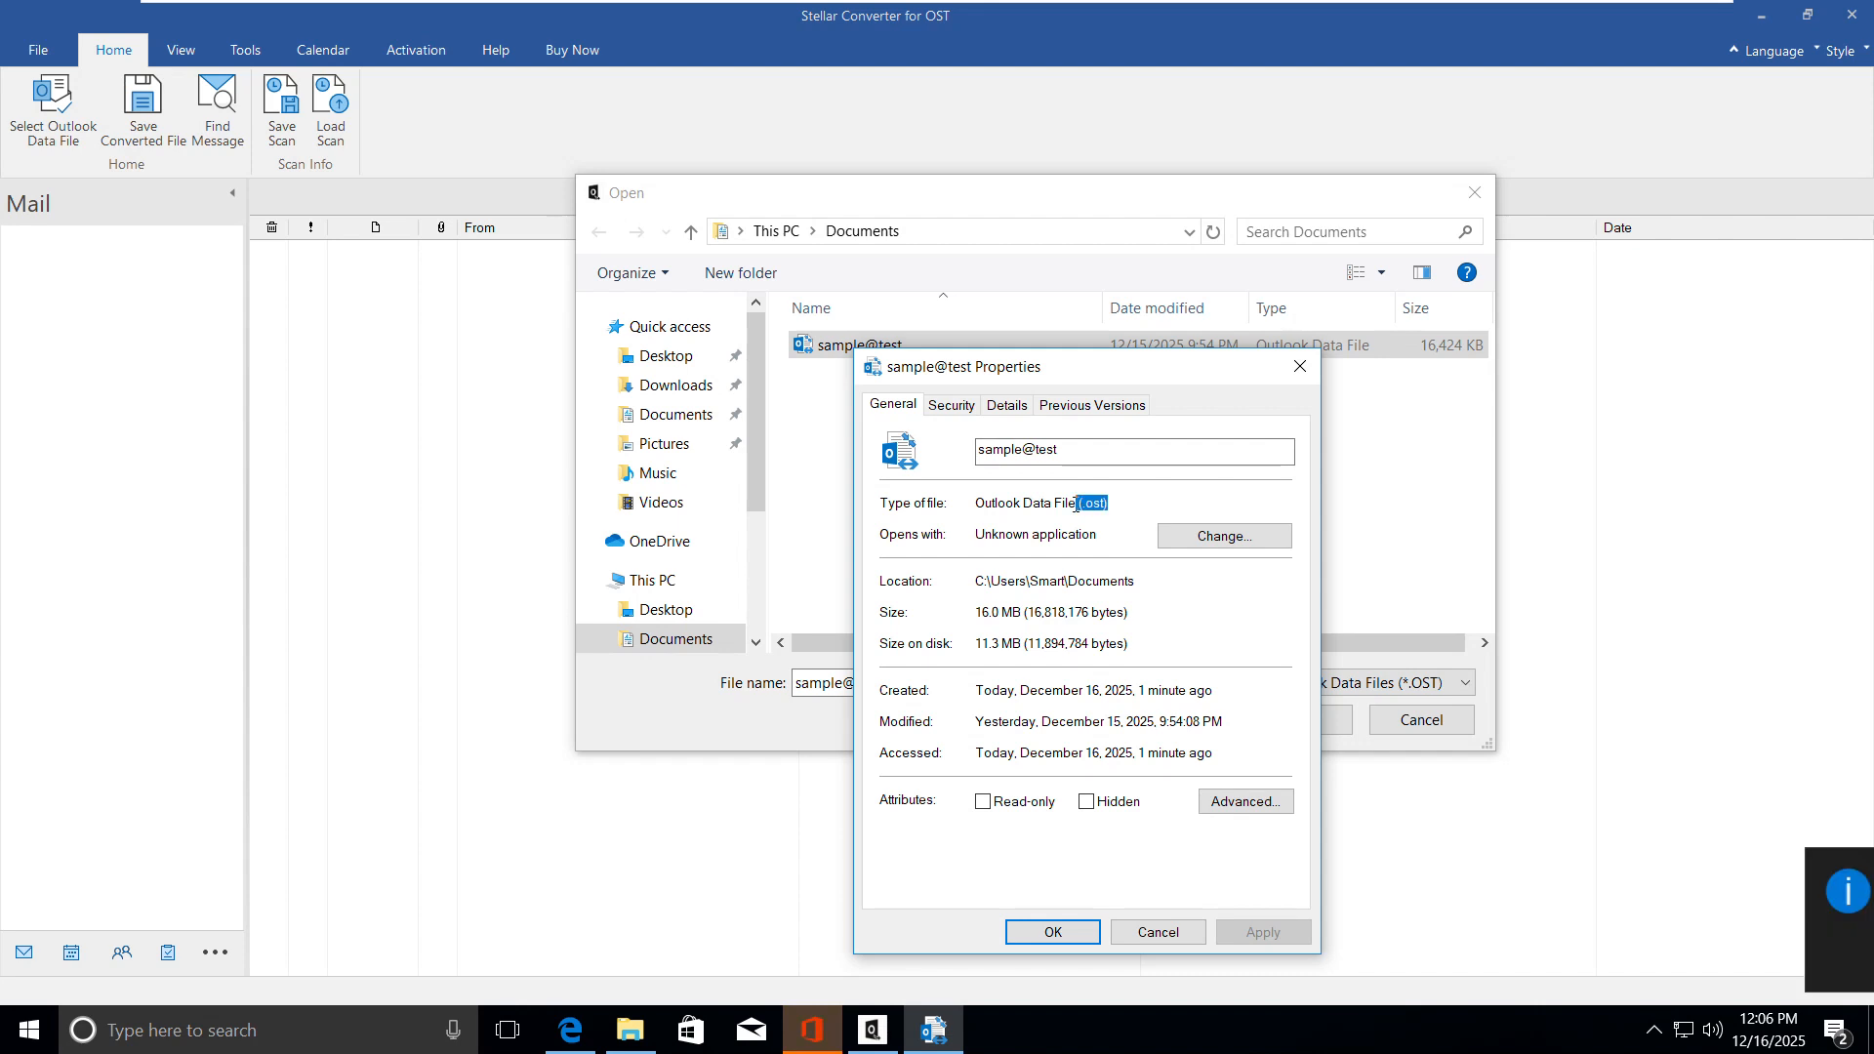
pyautogui.click(1151, 934)
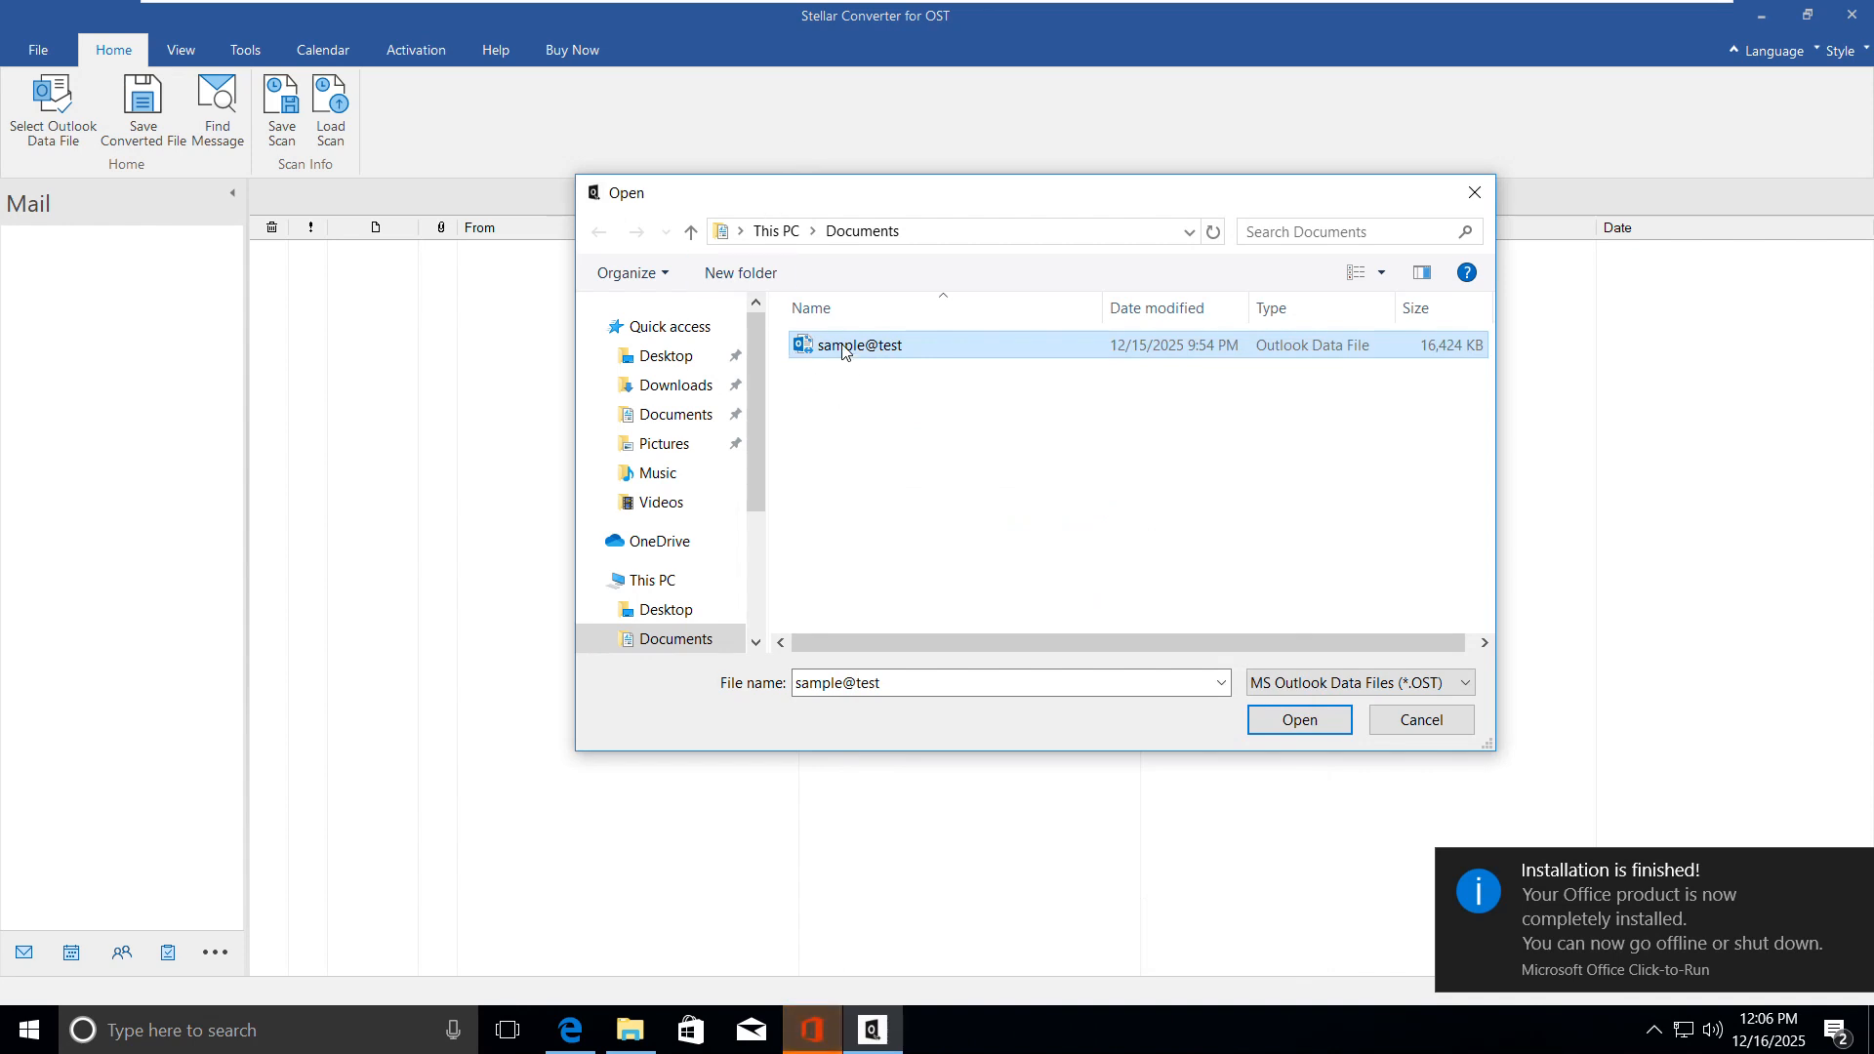
pyautogui.doubleClick(842, 346)
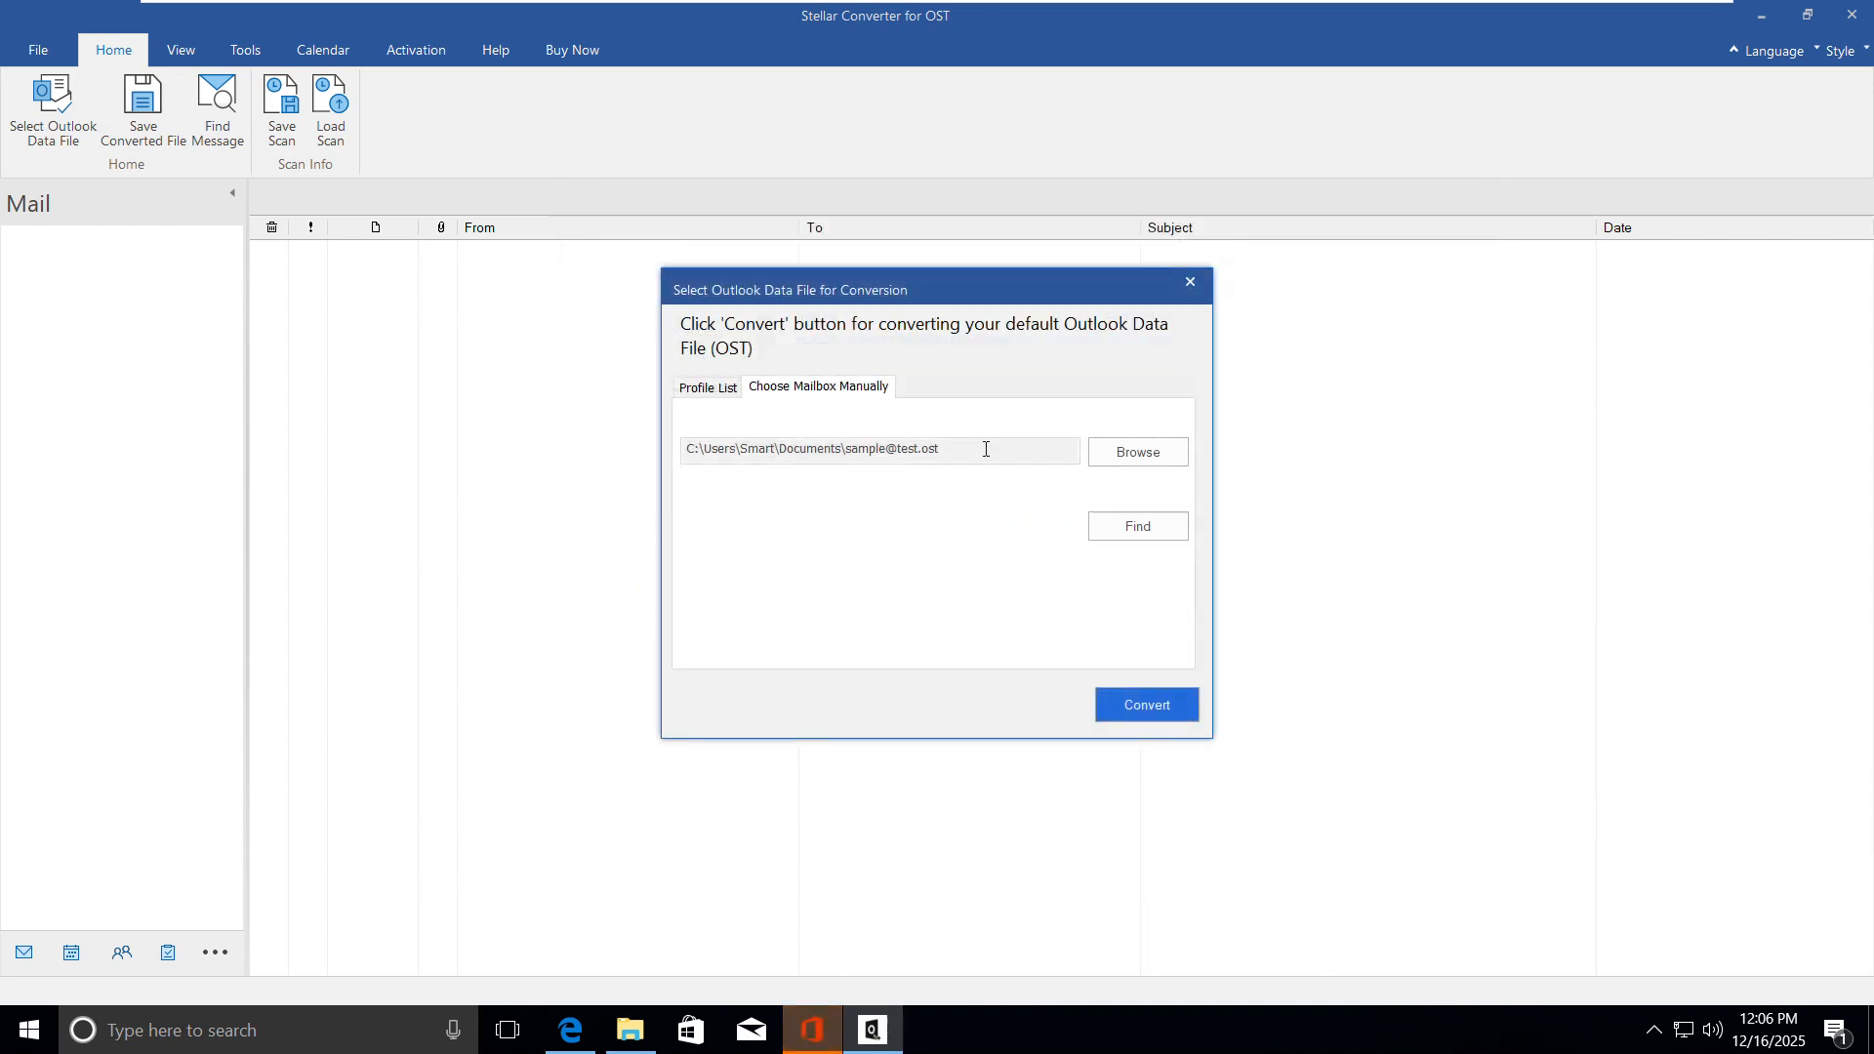
# Search drive C:\ for OST files, check the found files' details, and close the mailbox finder
pyautogui.click(1137, 527)
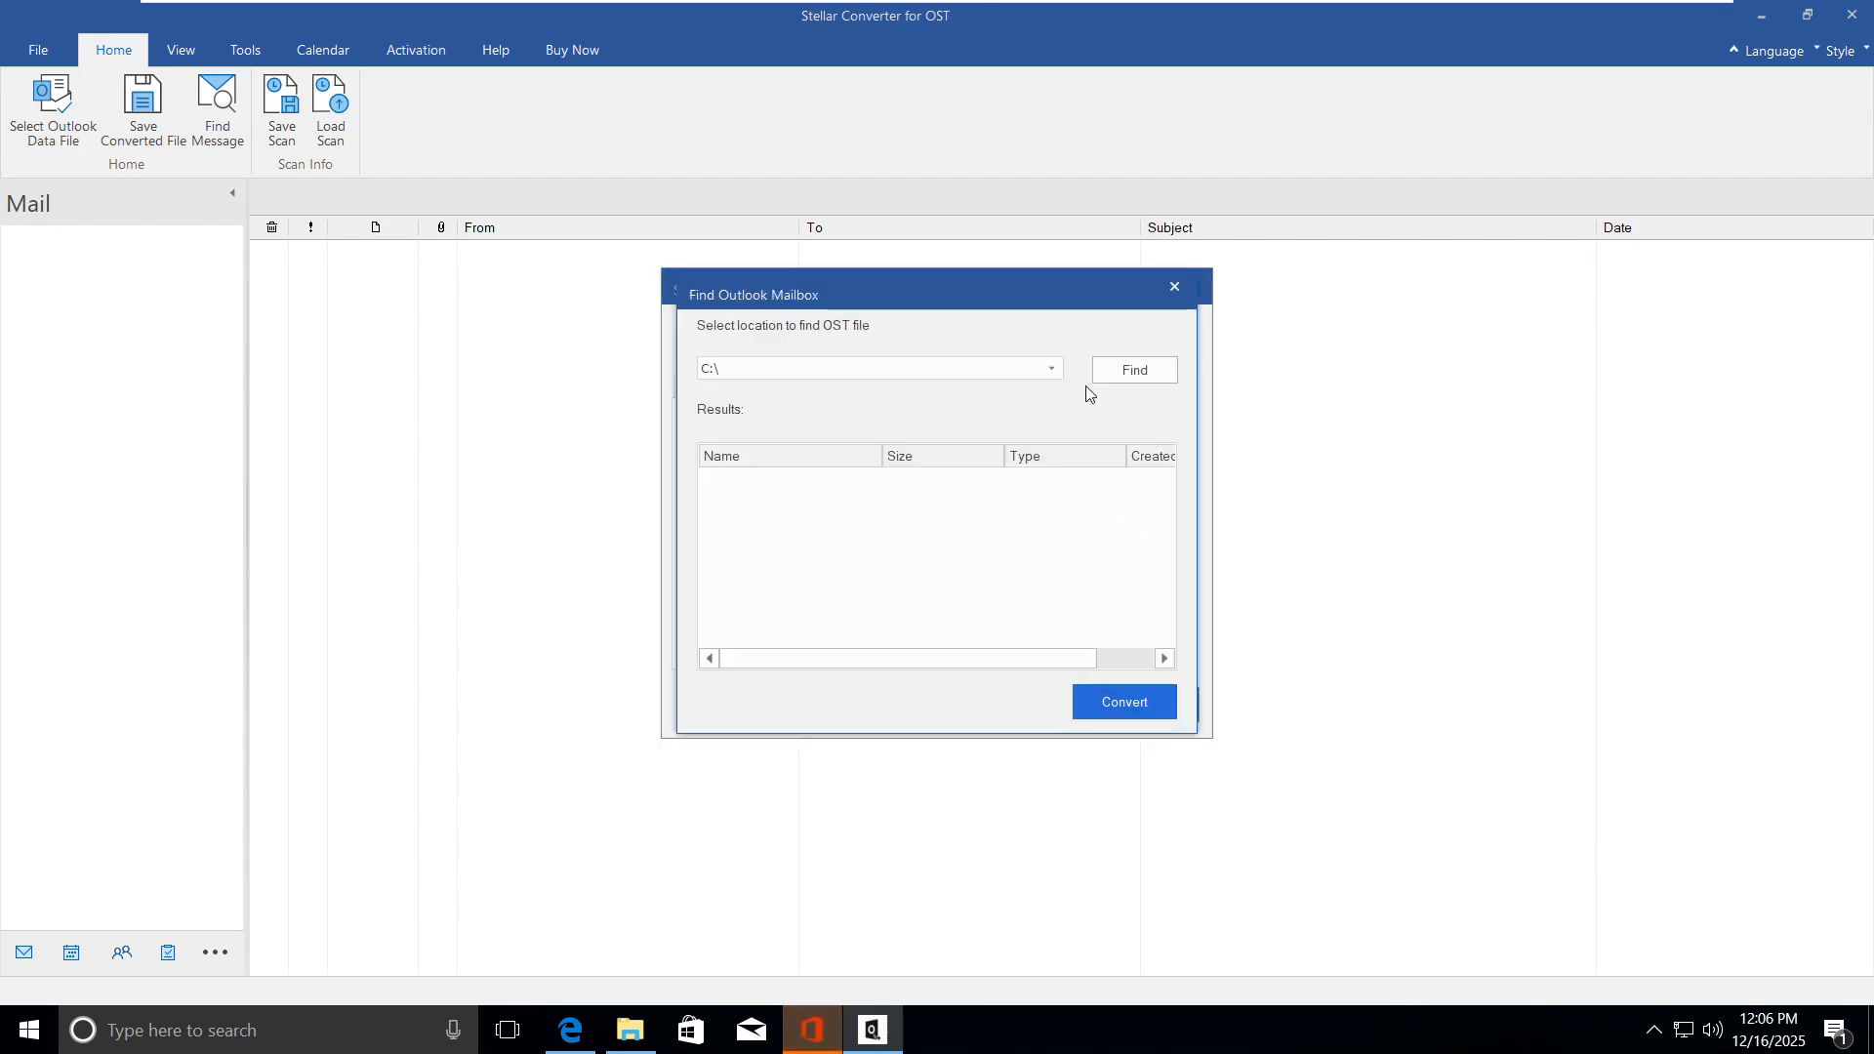
pyautogui.click(1146, 373)
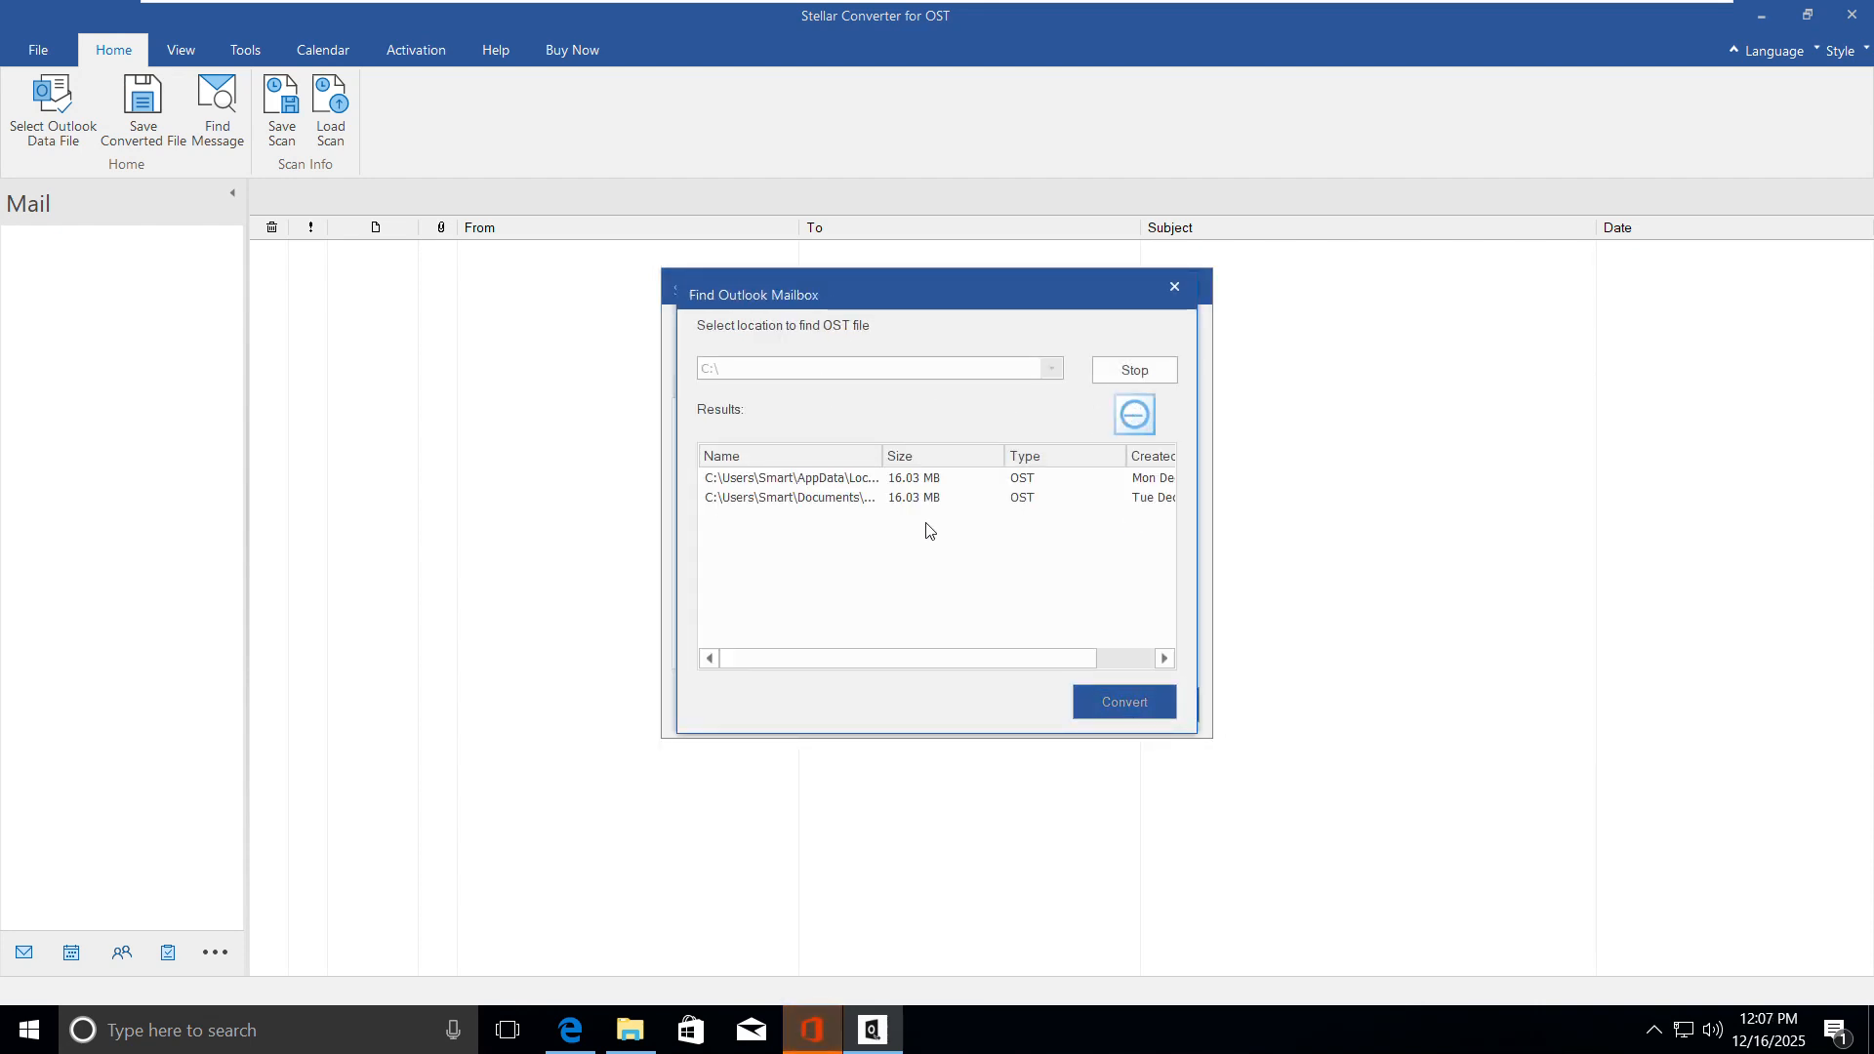
pyautogui.moveTo(761, 658); pyautogui.dragTo(870, 658)
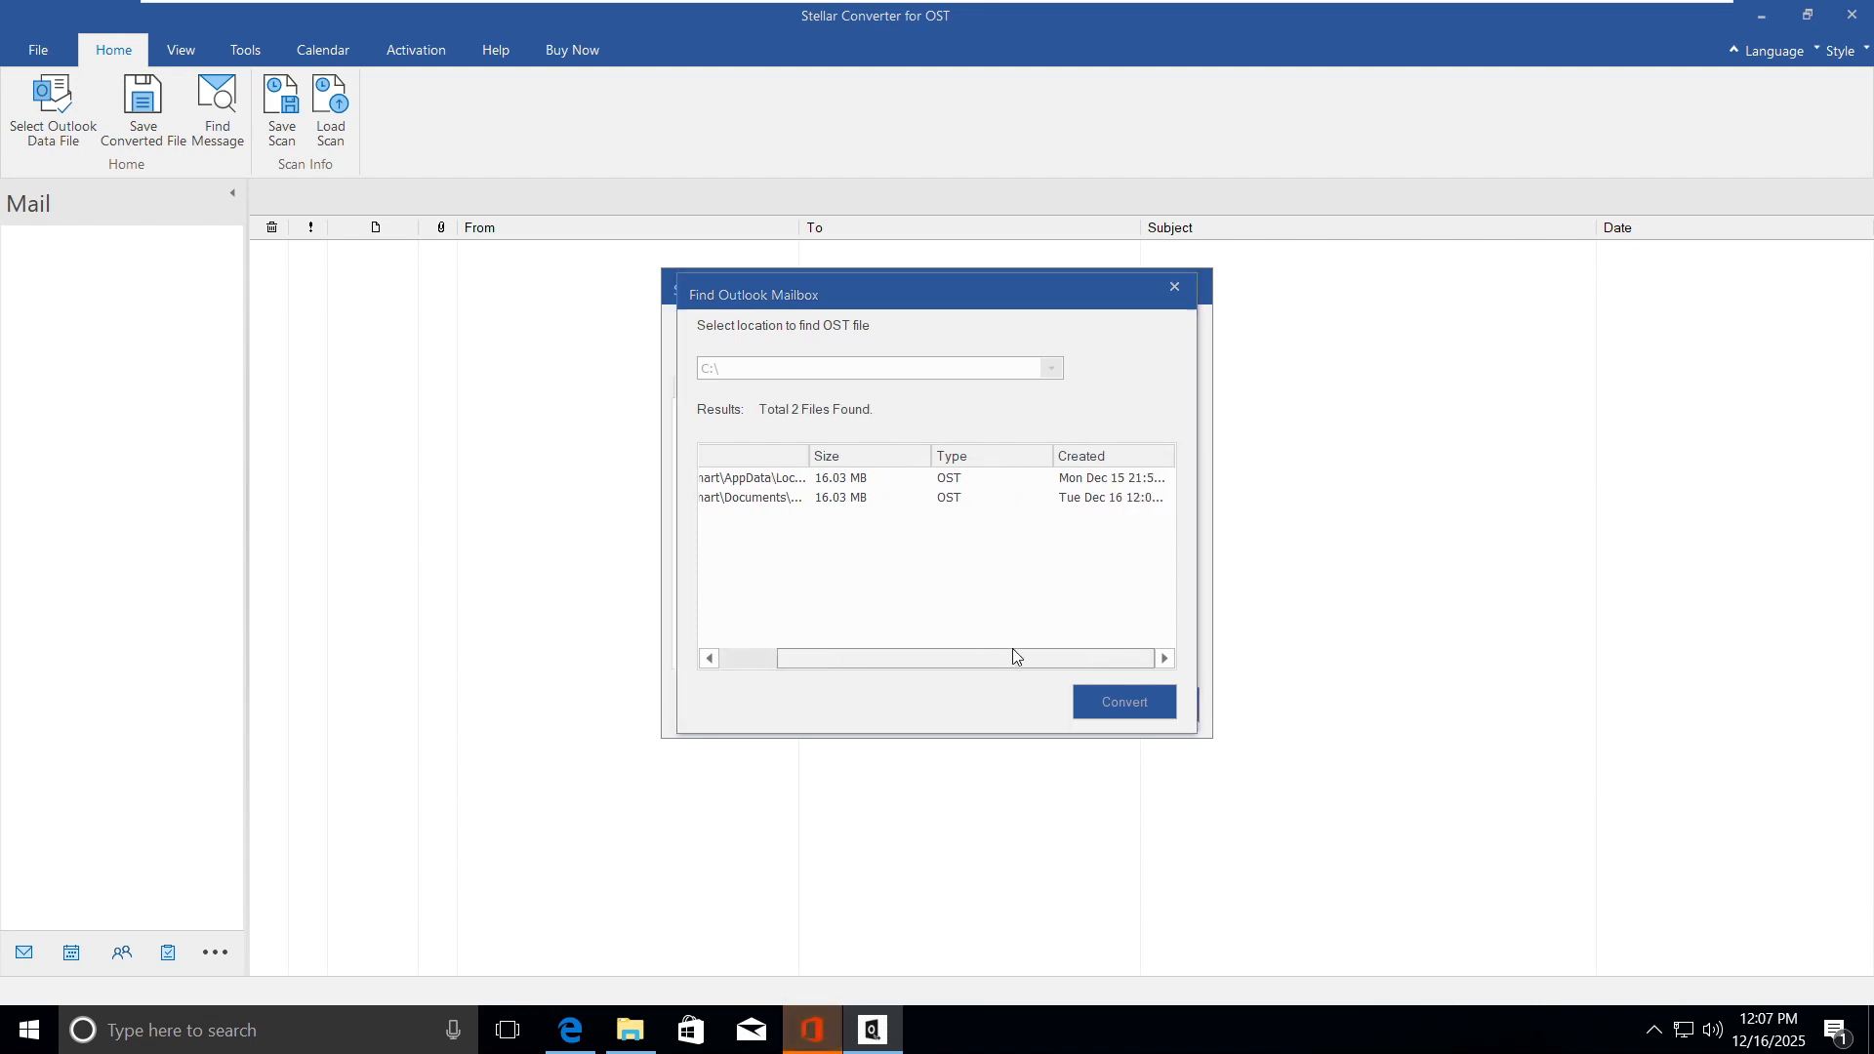
pyautogui.click(1122, 593)
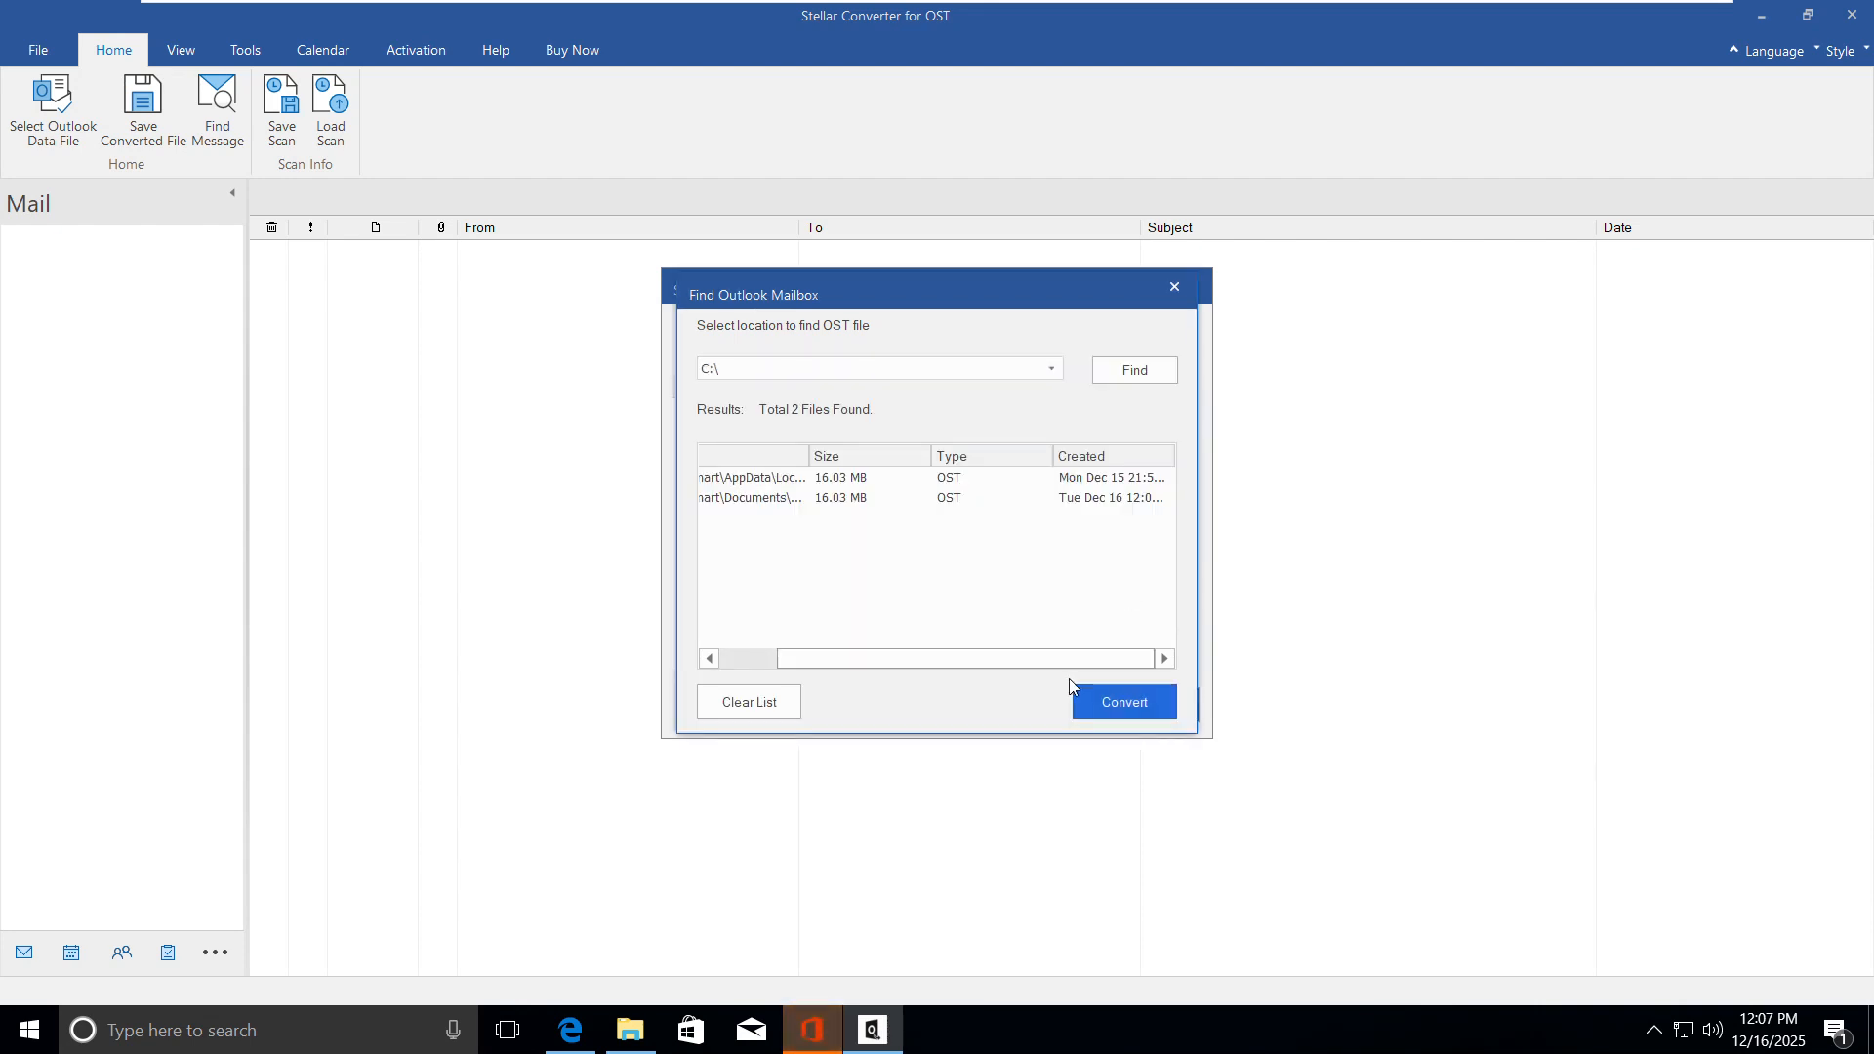
pyautogui.click(1173, 293)
pyautogui.click(1011, 459)
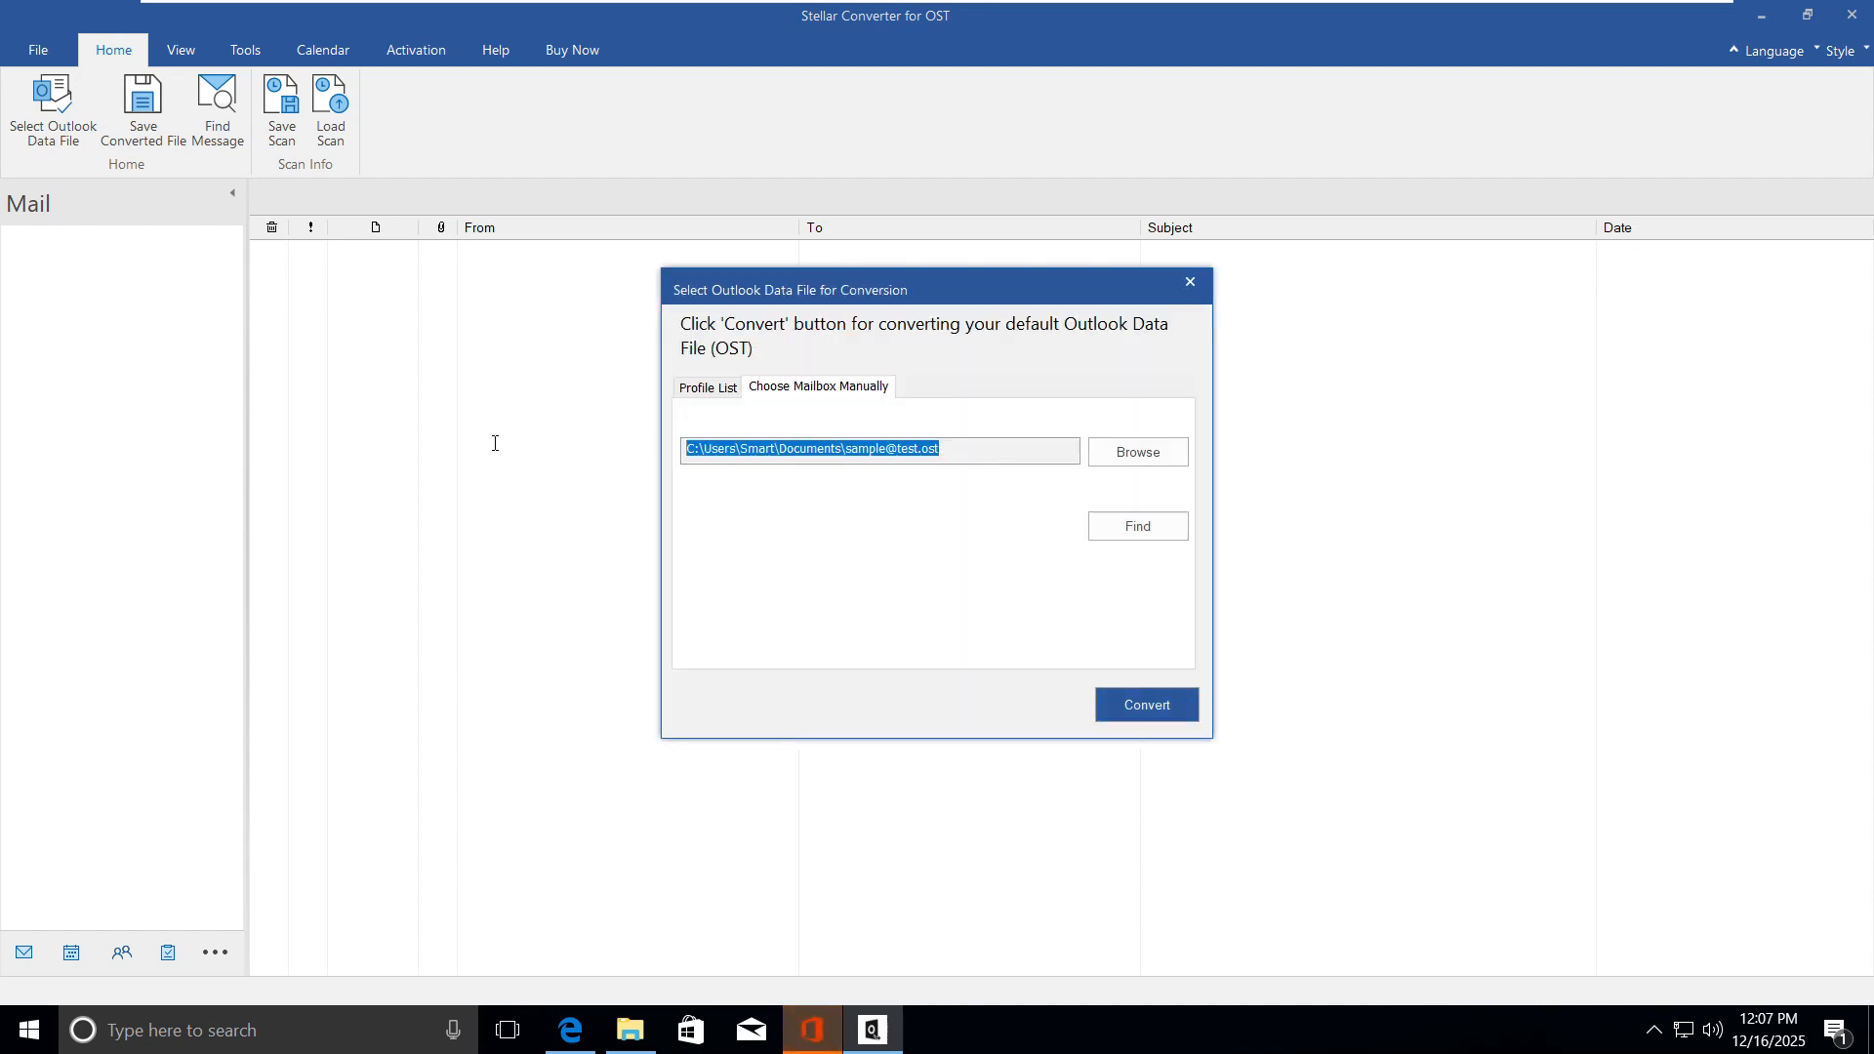
pyautogui.click(1142, 723)
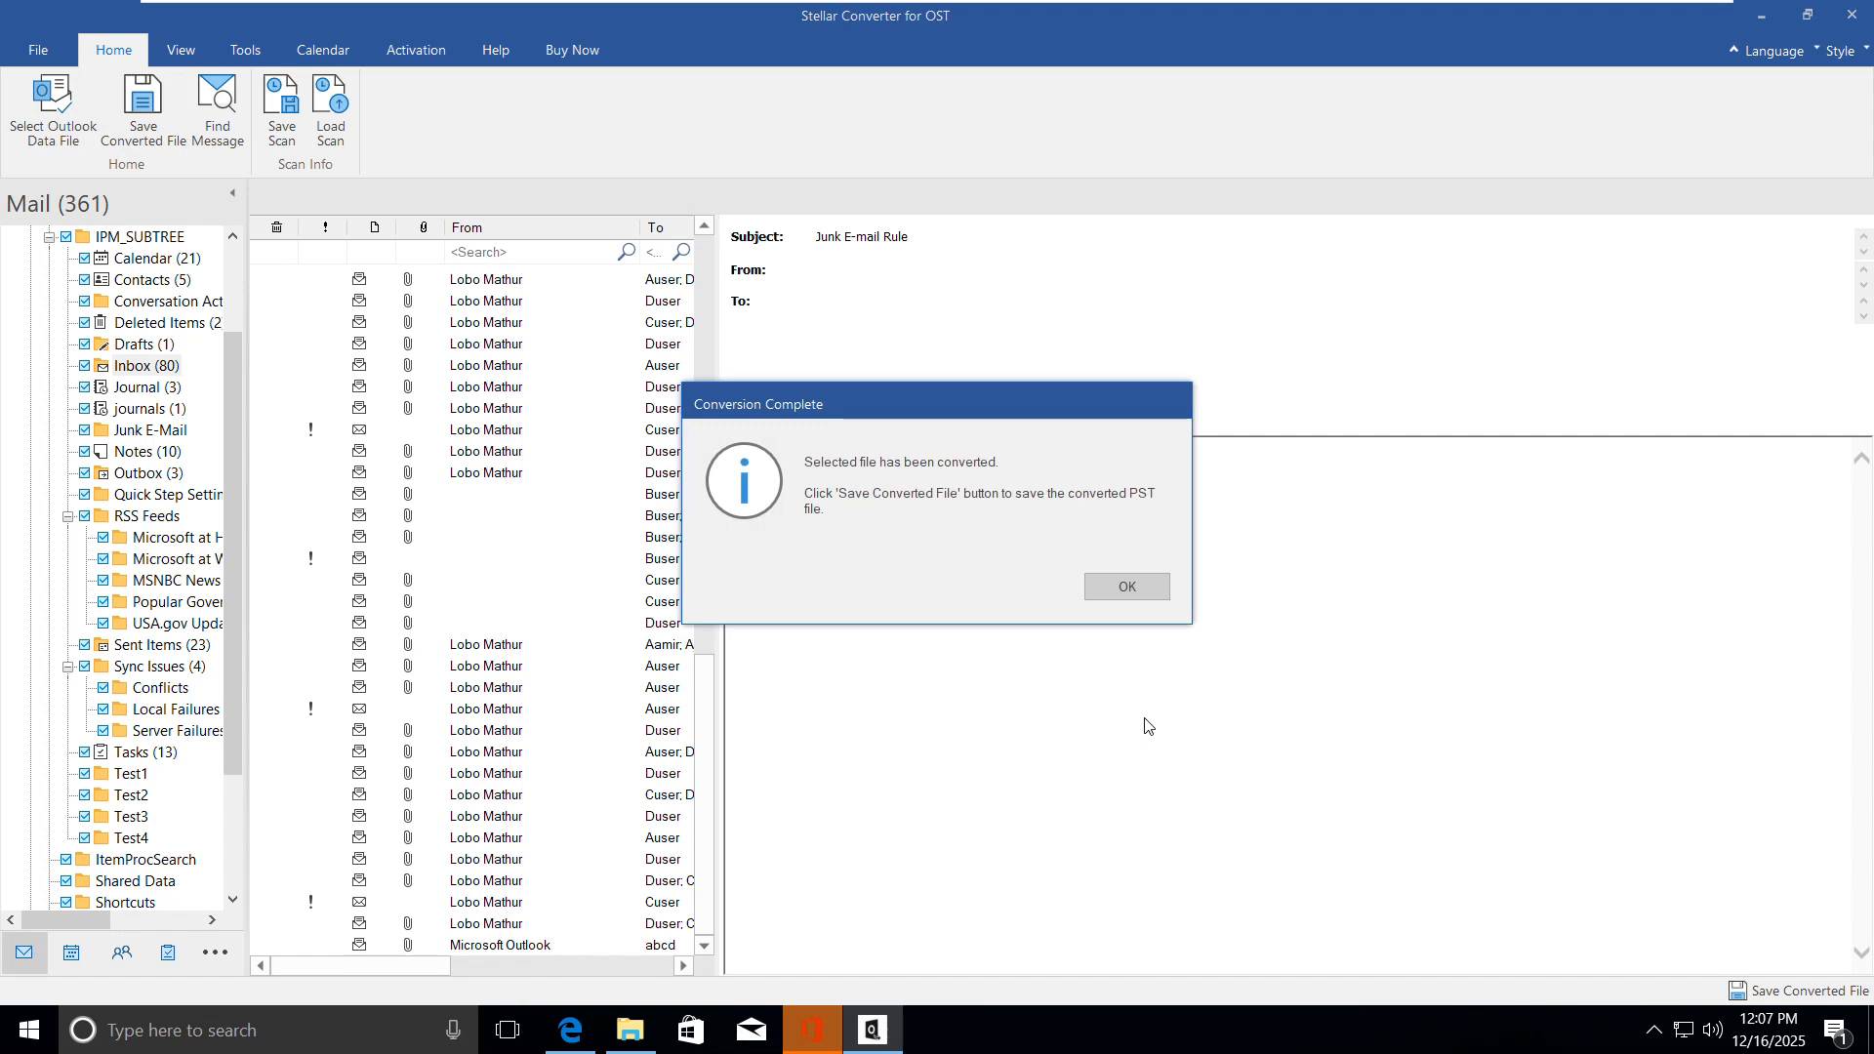
pyautogui.click(1129, 585)
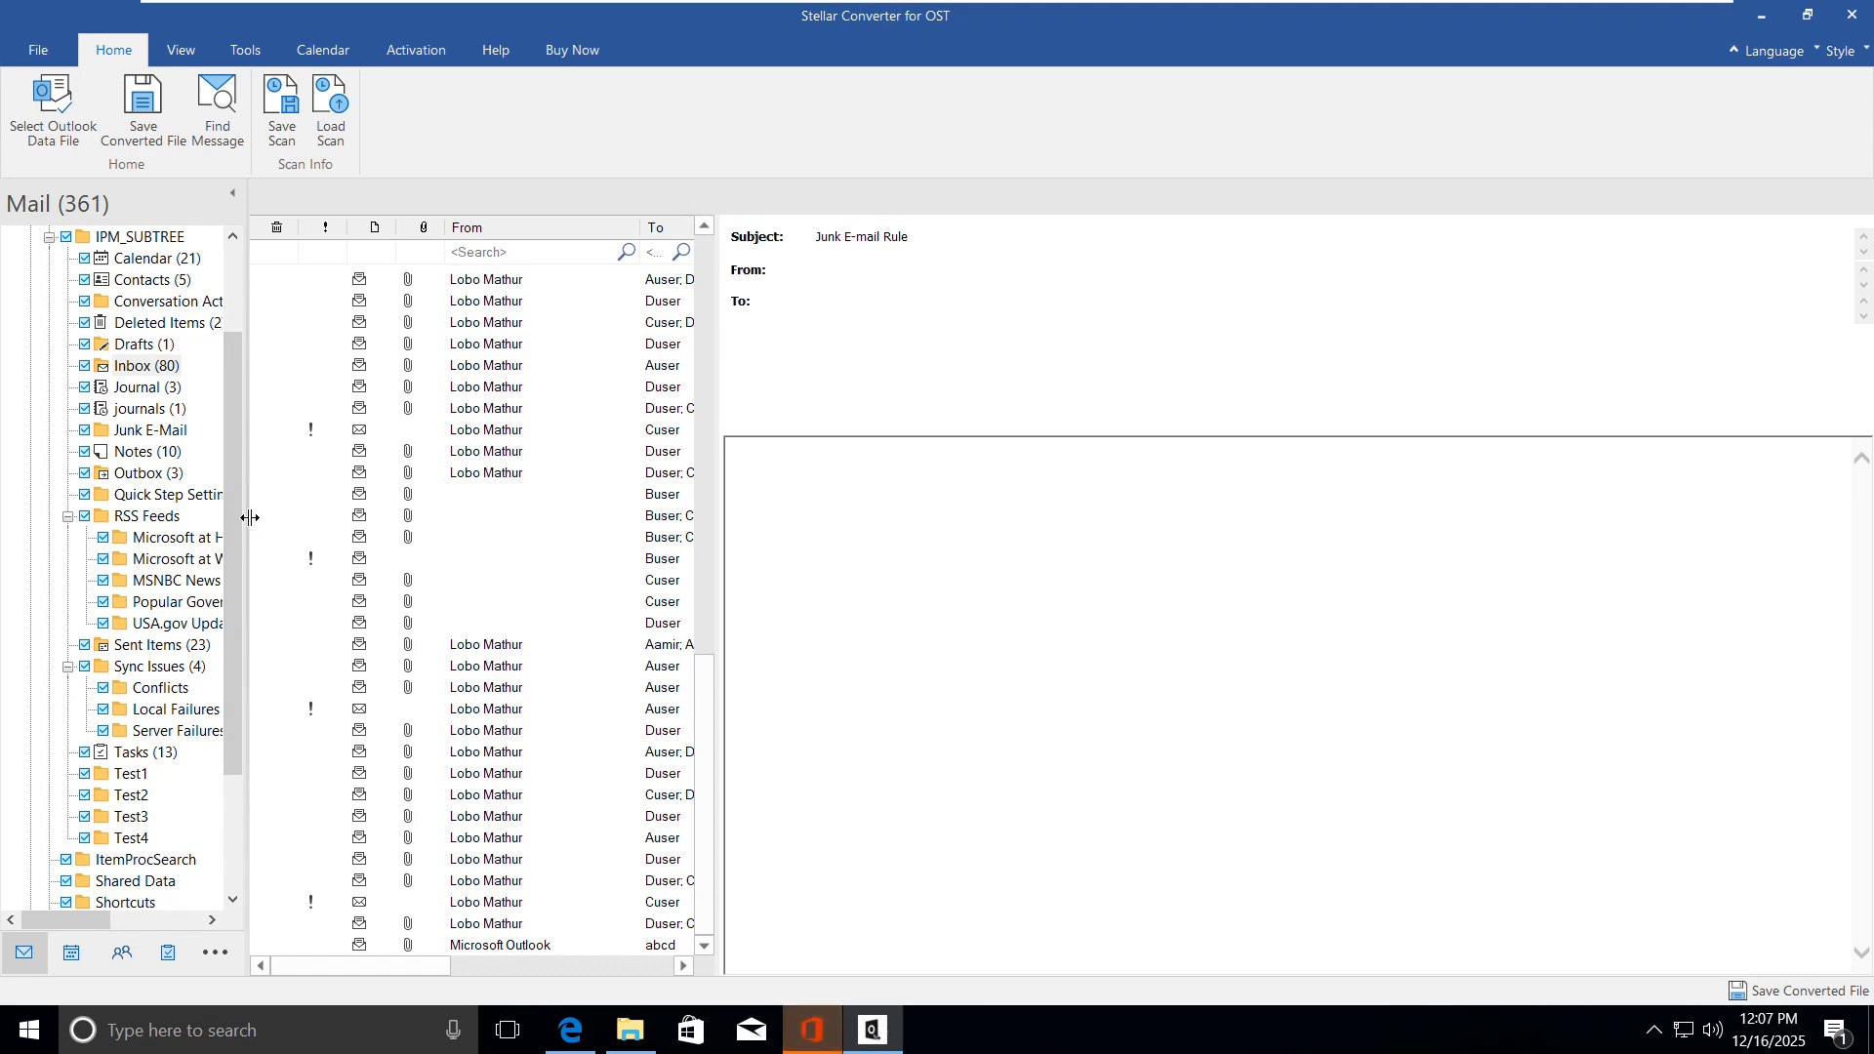
# Widen the folder tree and preview the converted Sync Issues, Journal, Microsoft at Work and MSNBC News folders
pyautogui.moveTo(249, 517); pyautogui.dragTo(318, 517)
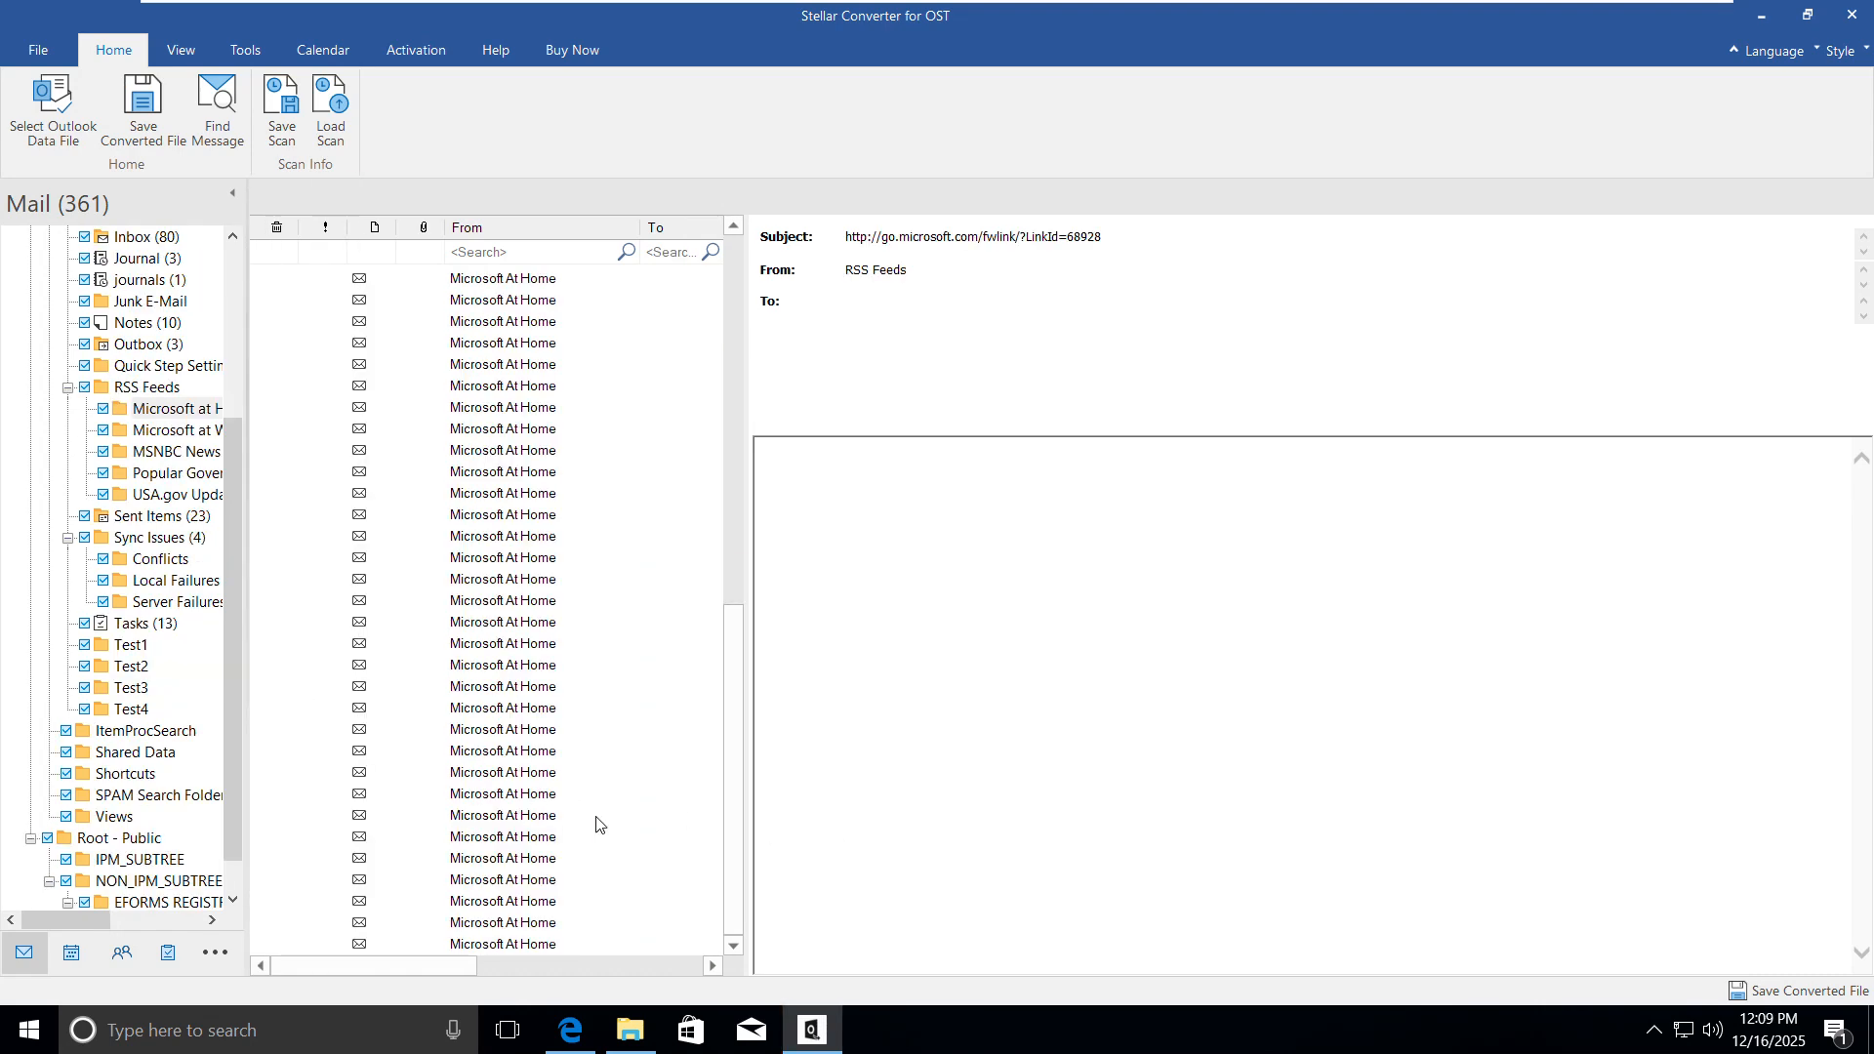
pyautogui.click(158, 537)
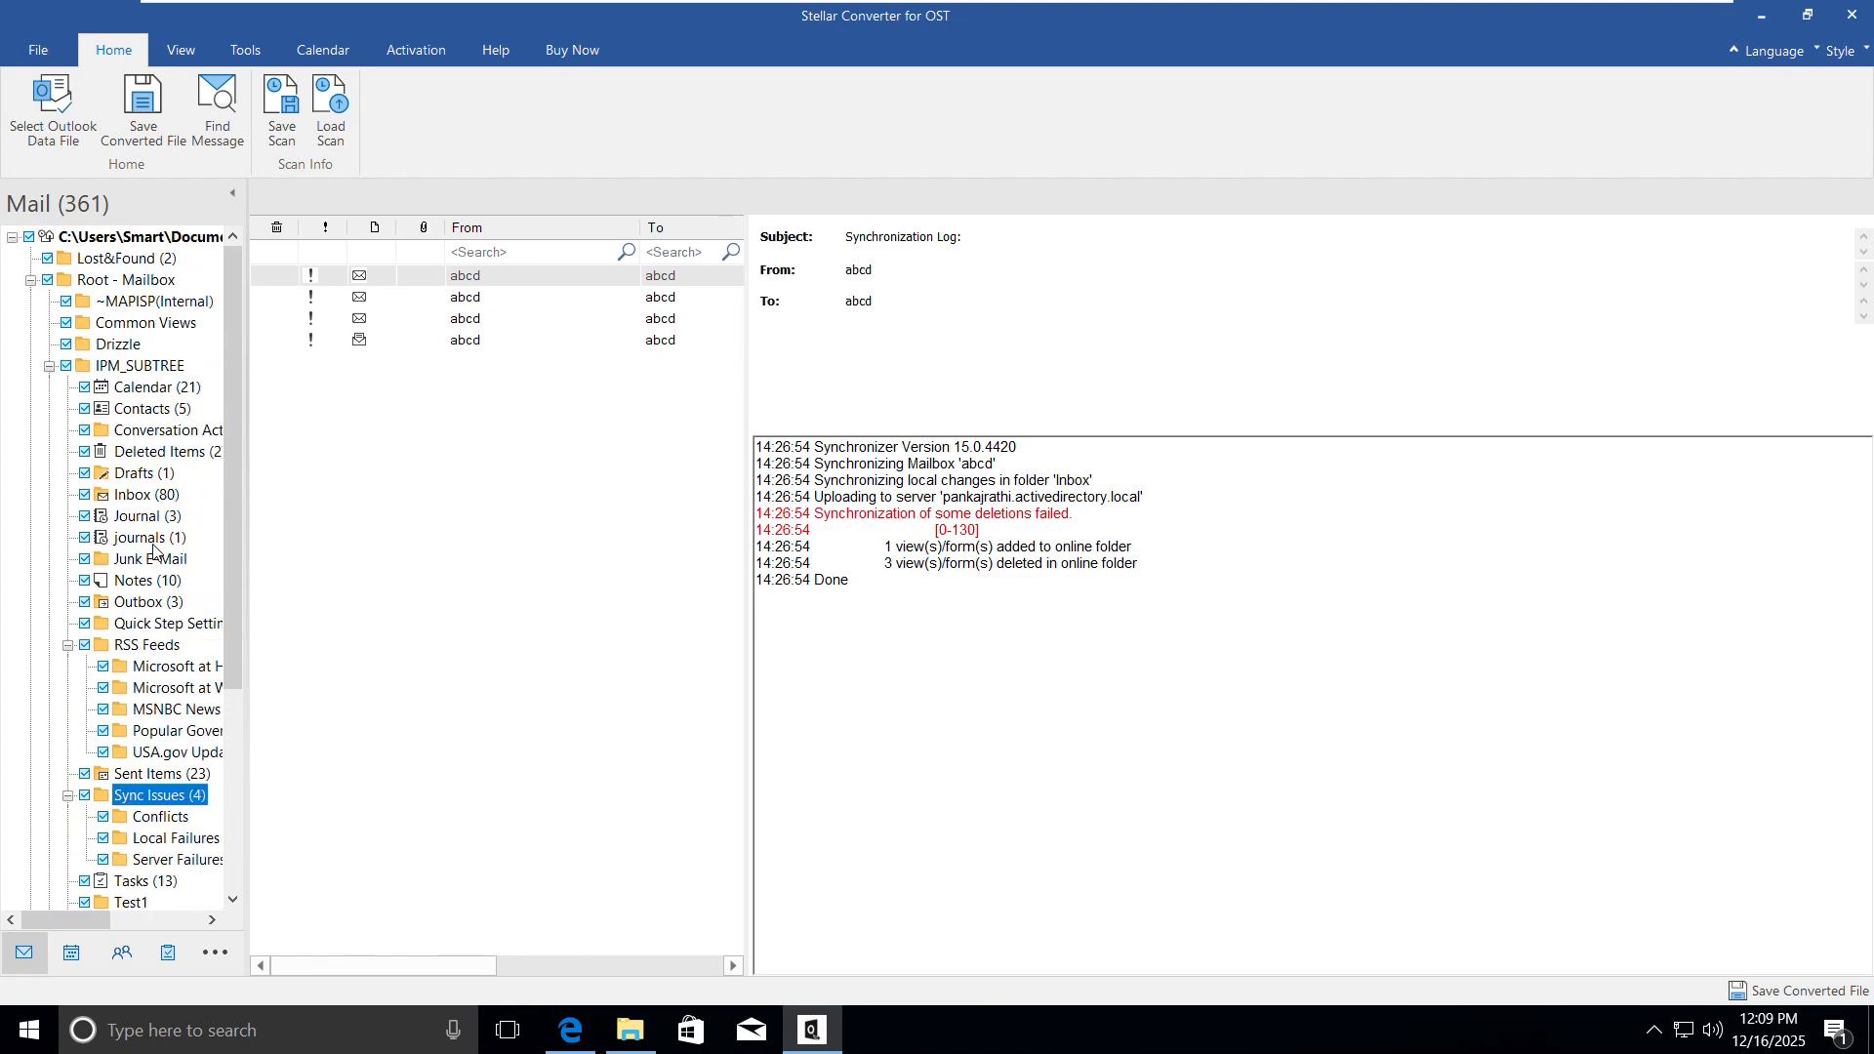
pyautogui.click(156, 517)
pyautogui.click(184, 688)
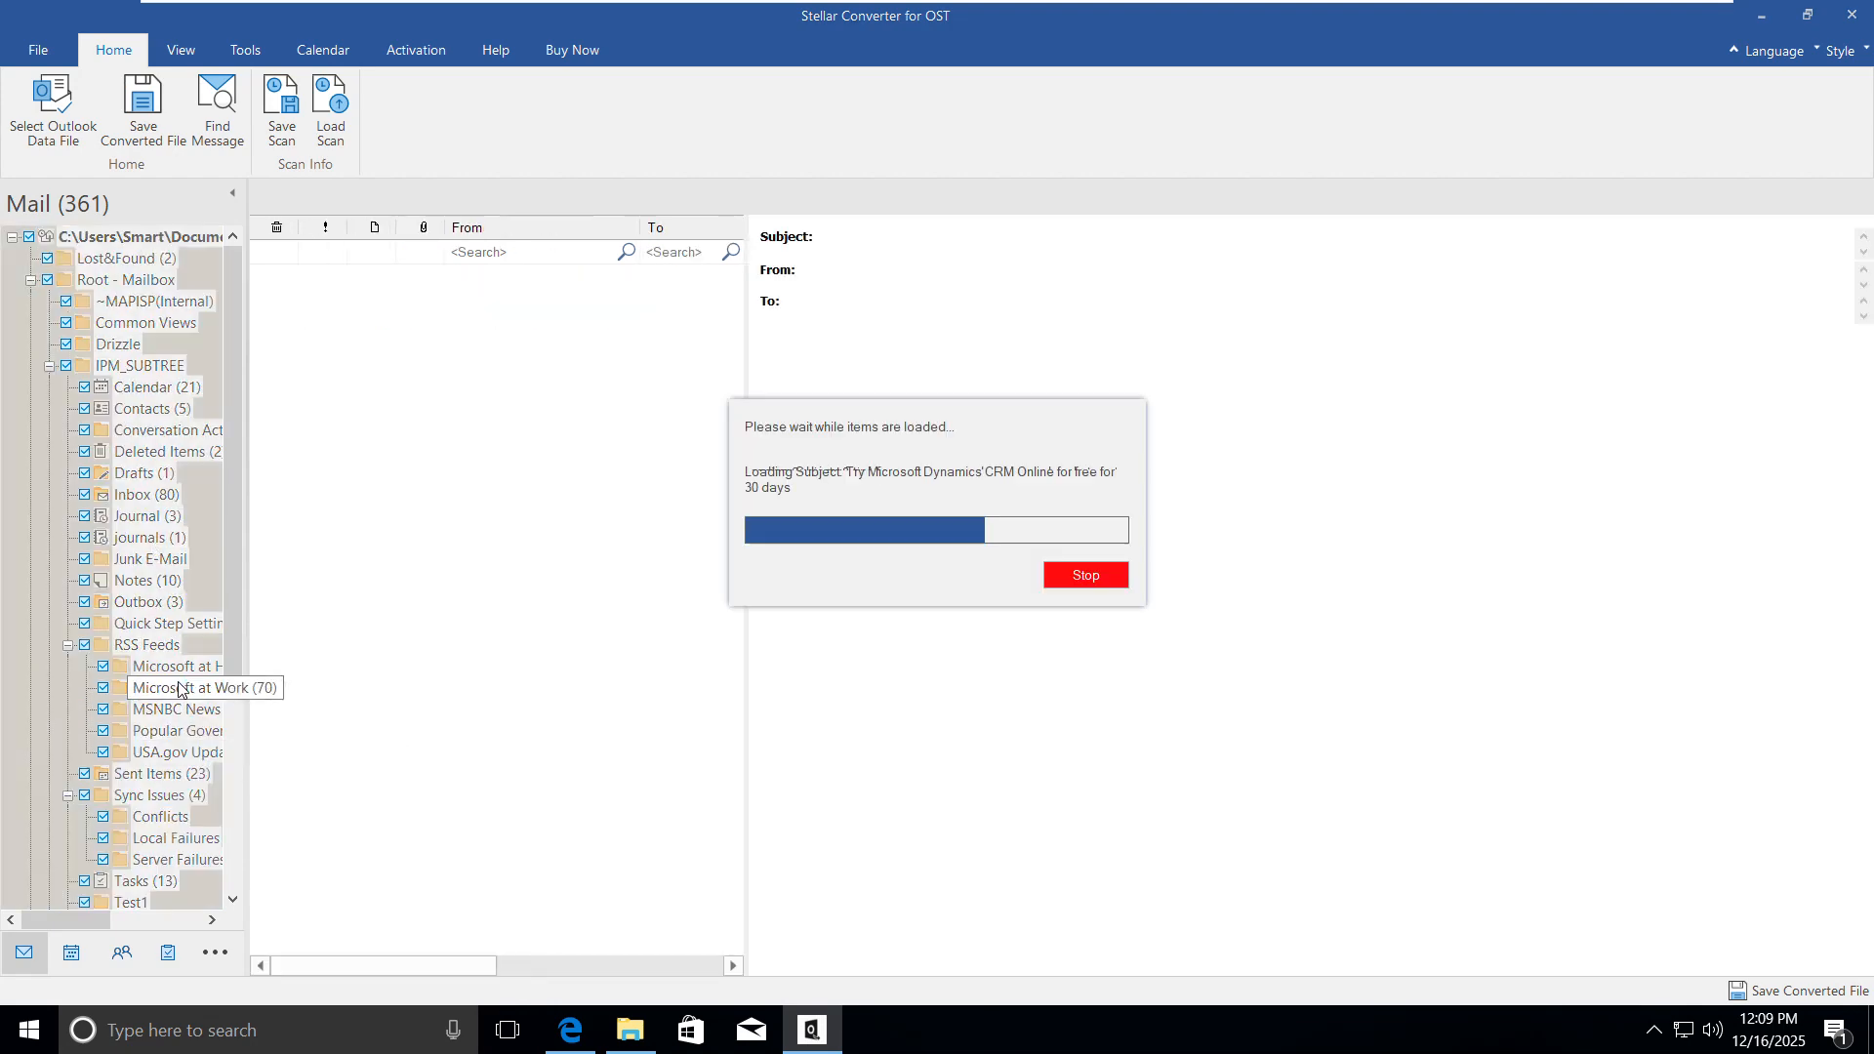
pyautogui.moveTo(243, 697); pyautogui.dragTo(481, 678)
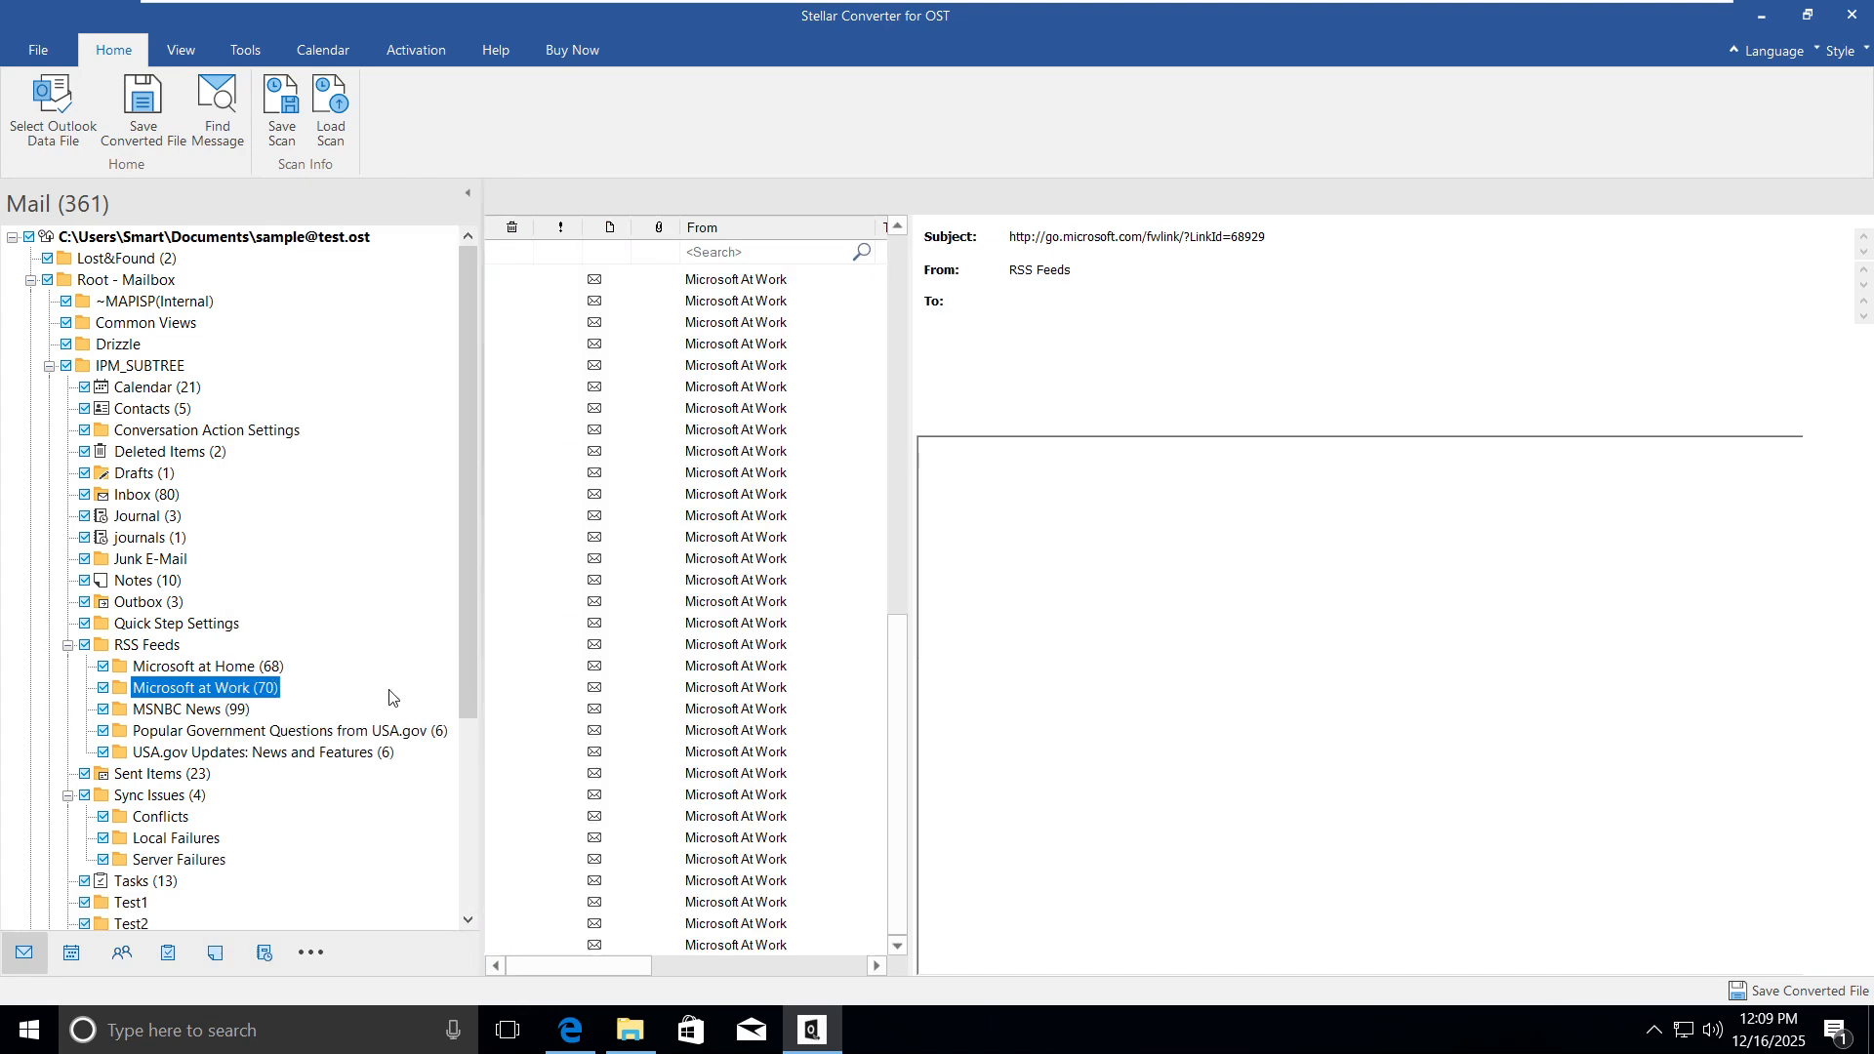
pyautogui.click(192, 716)
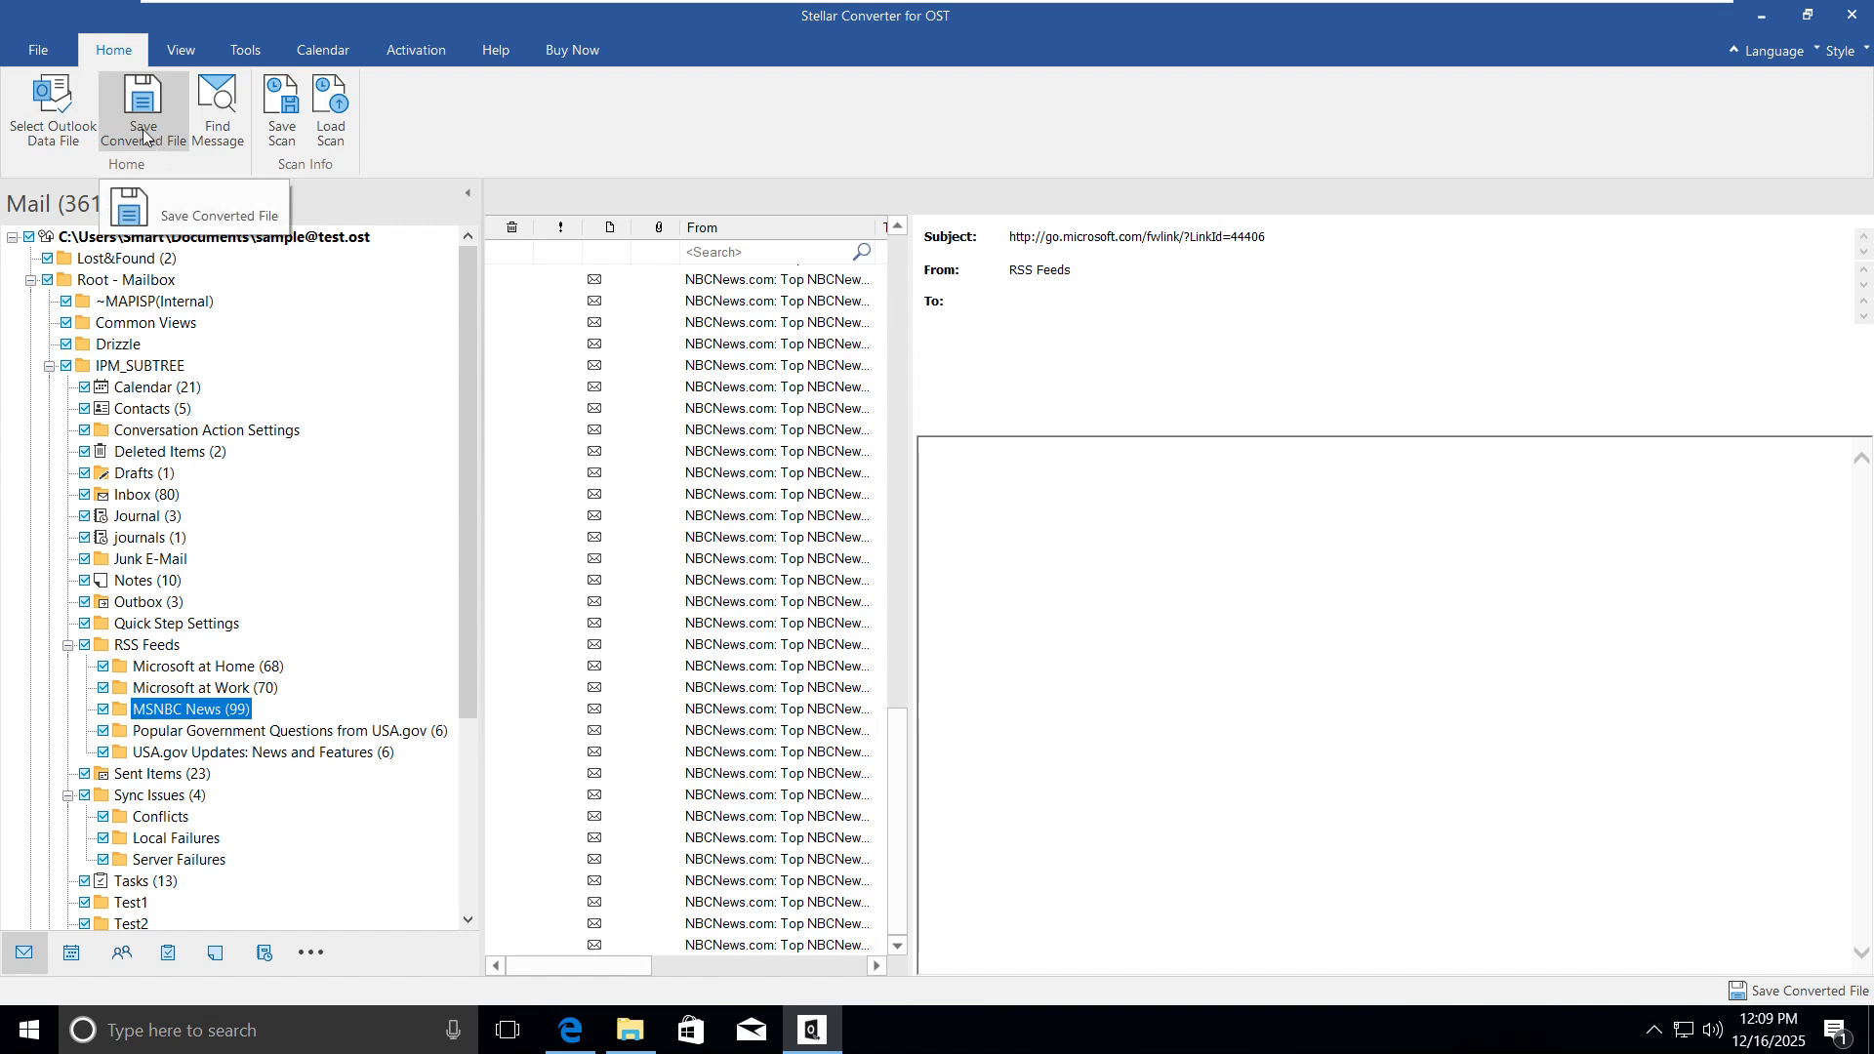
# Save the converted mailbox as PST in the Documents folder, keeping Recover Deleted Items and Auto split PST file enabled
pyautogui.click(144, 135)
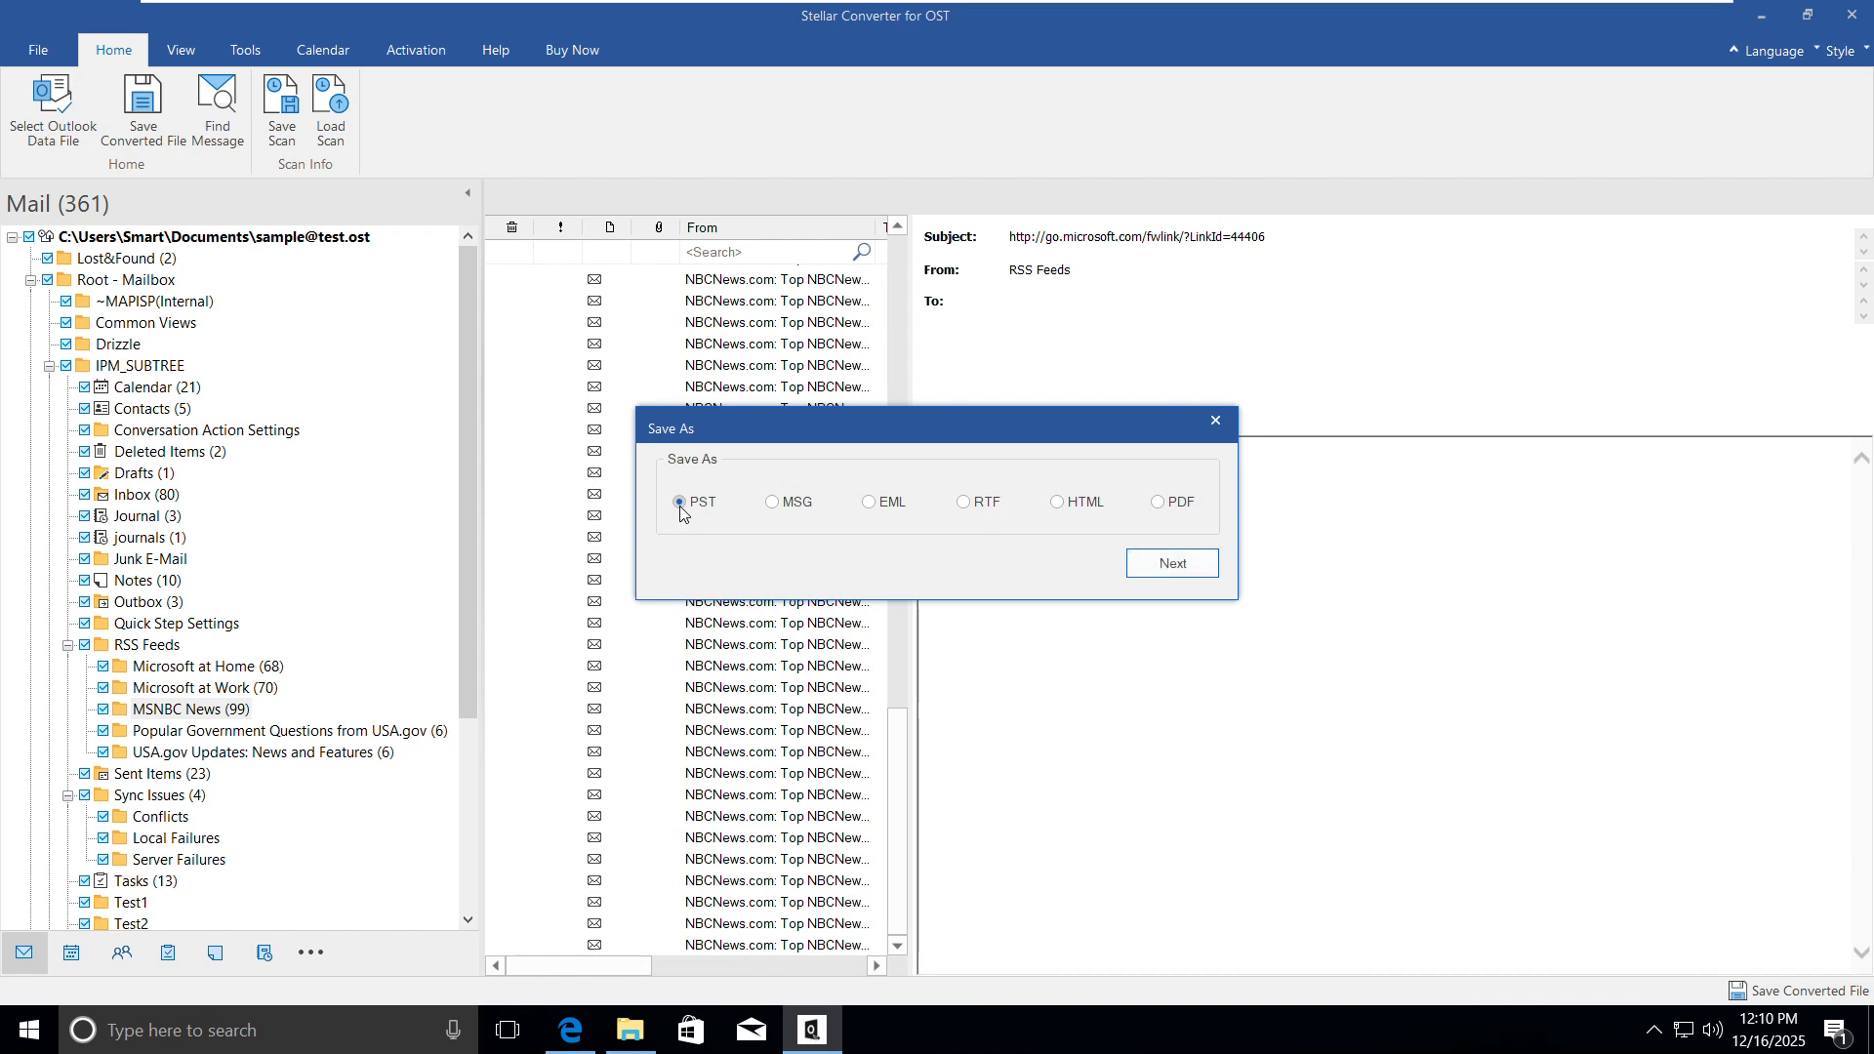
pyautogui.click(1164, 573)
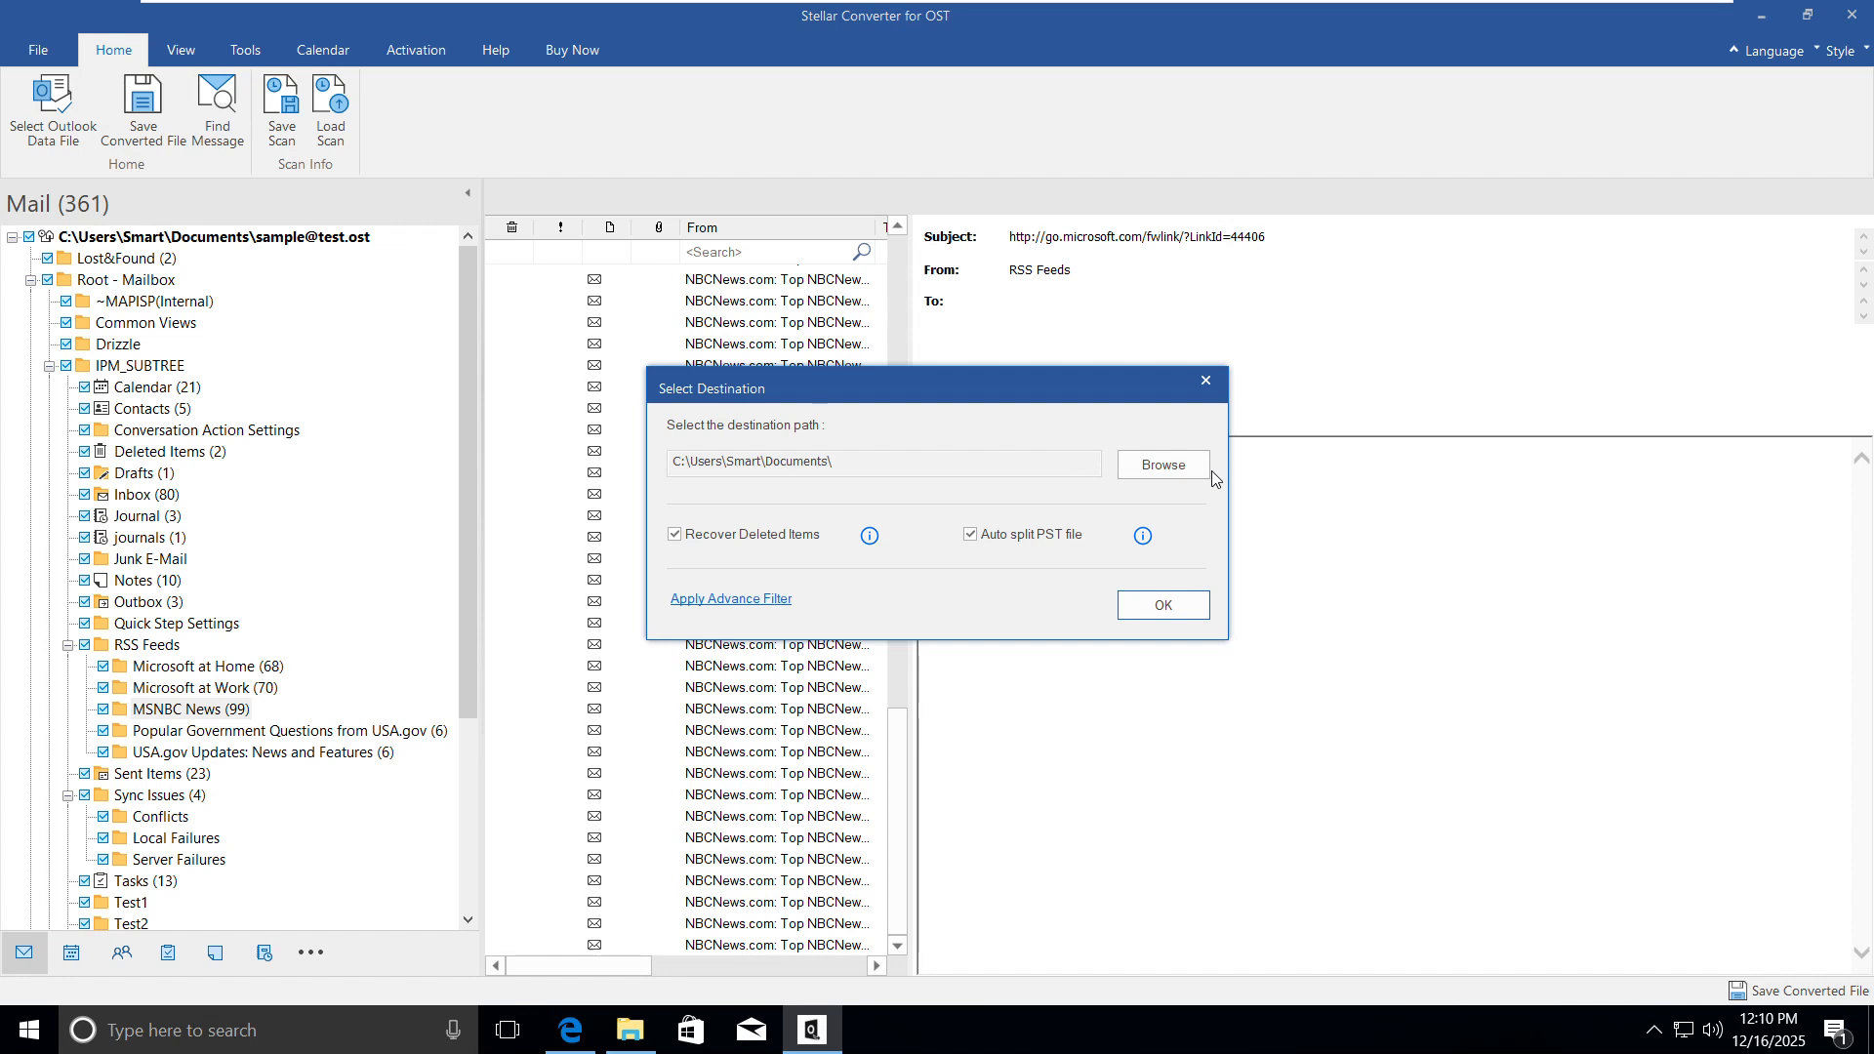
pyautogui.click(1145, 471)
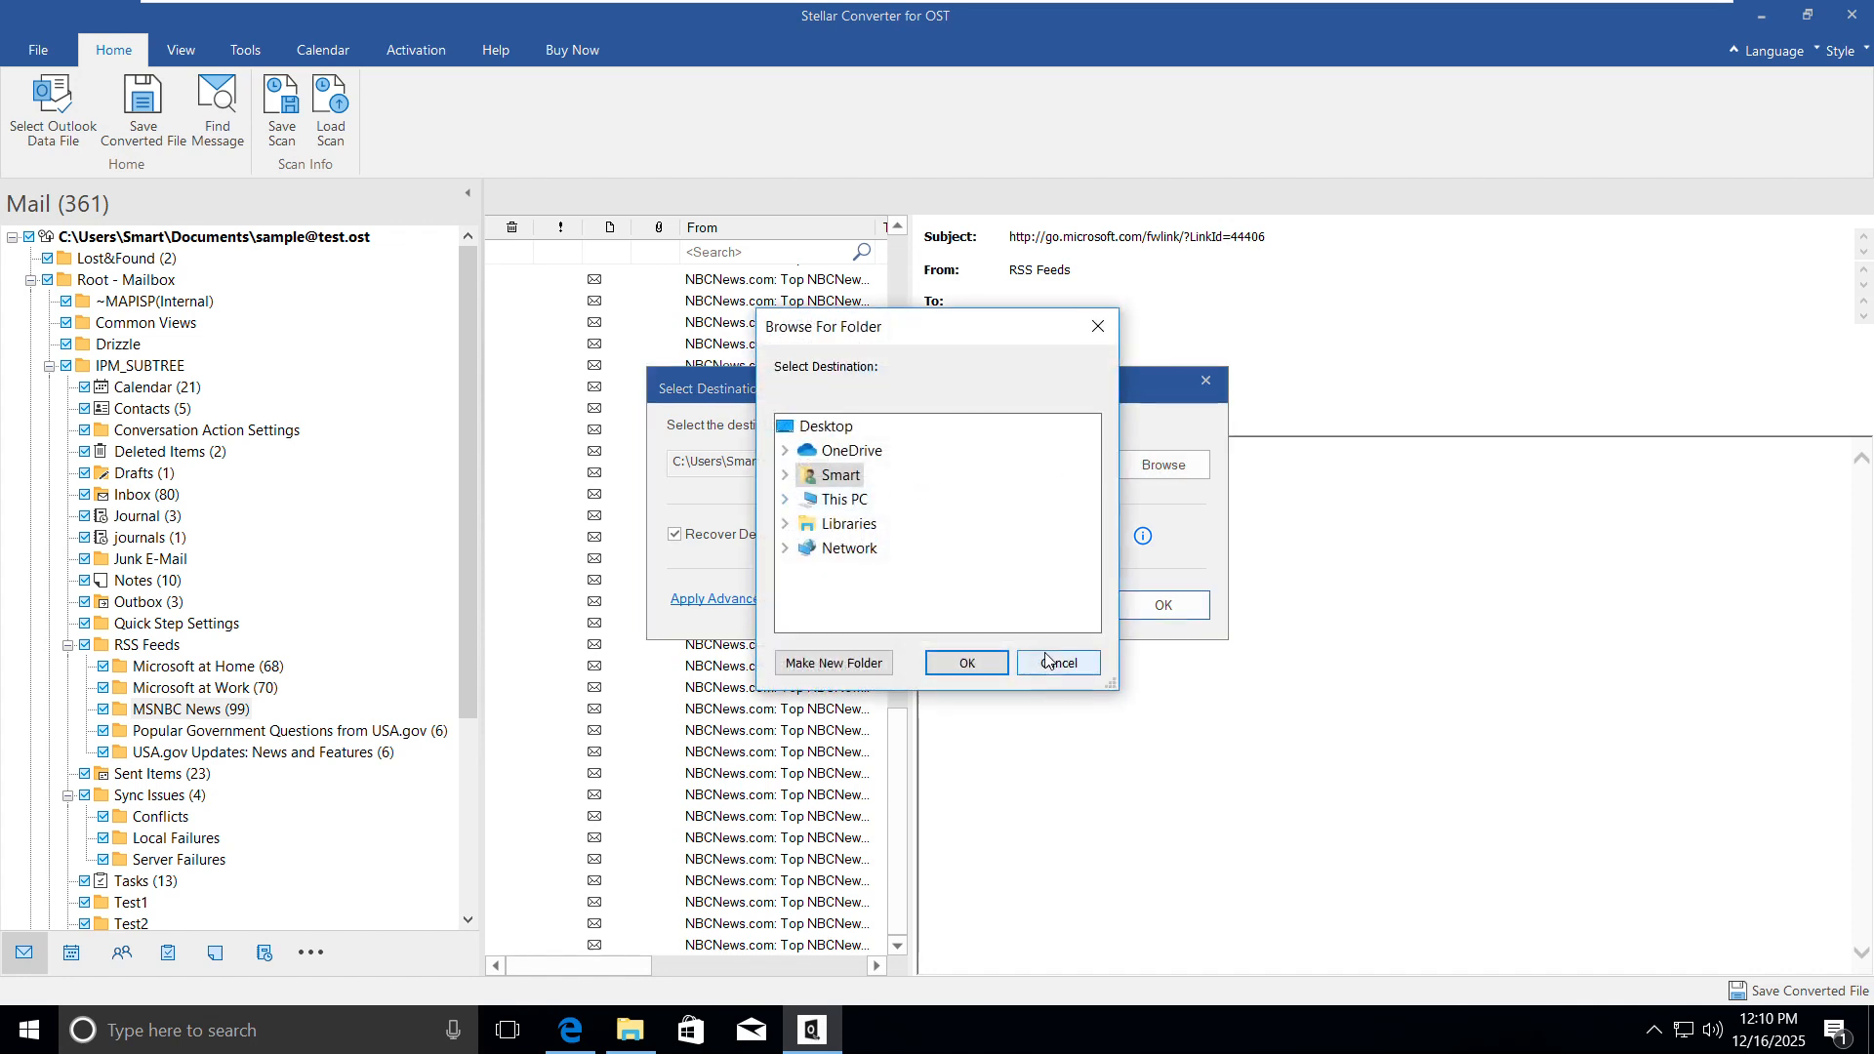
pyautogui.click(1059, 664)
pyautogui.moveTo(859, 472); pyautogui.dragTo(615, 467)
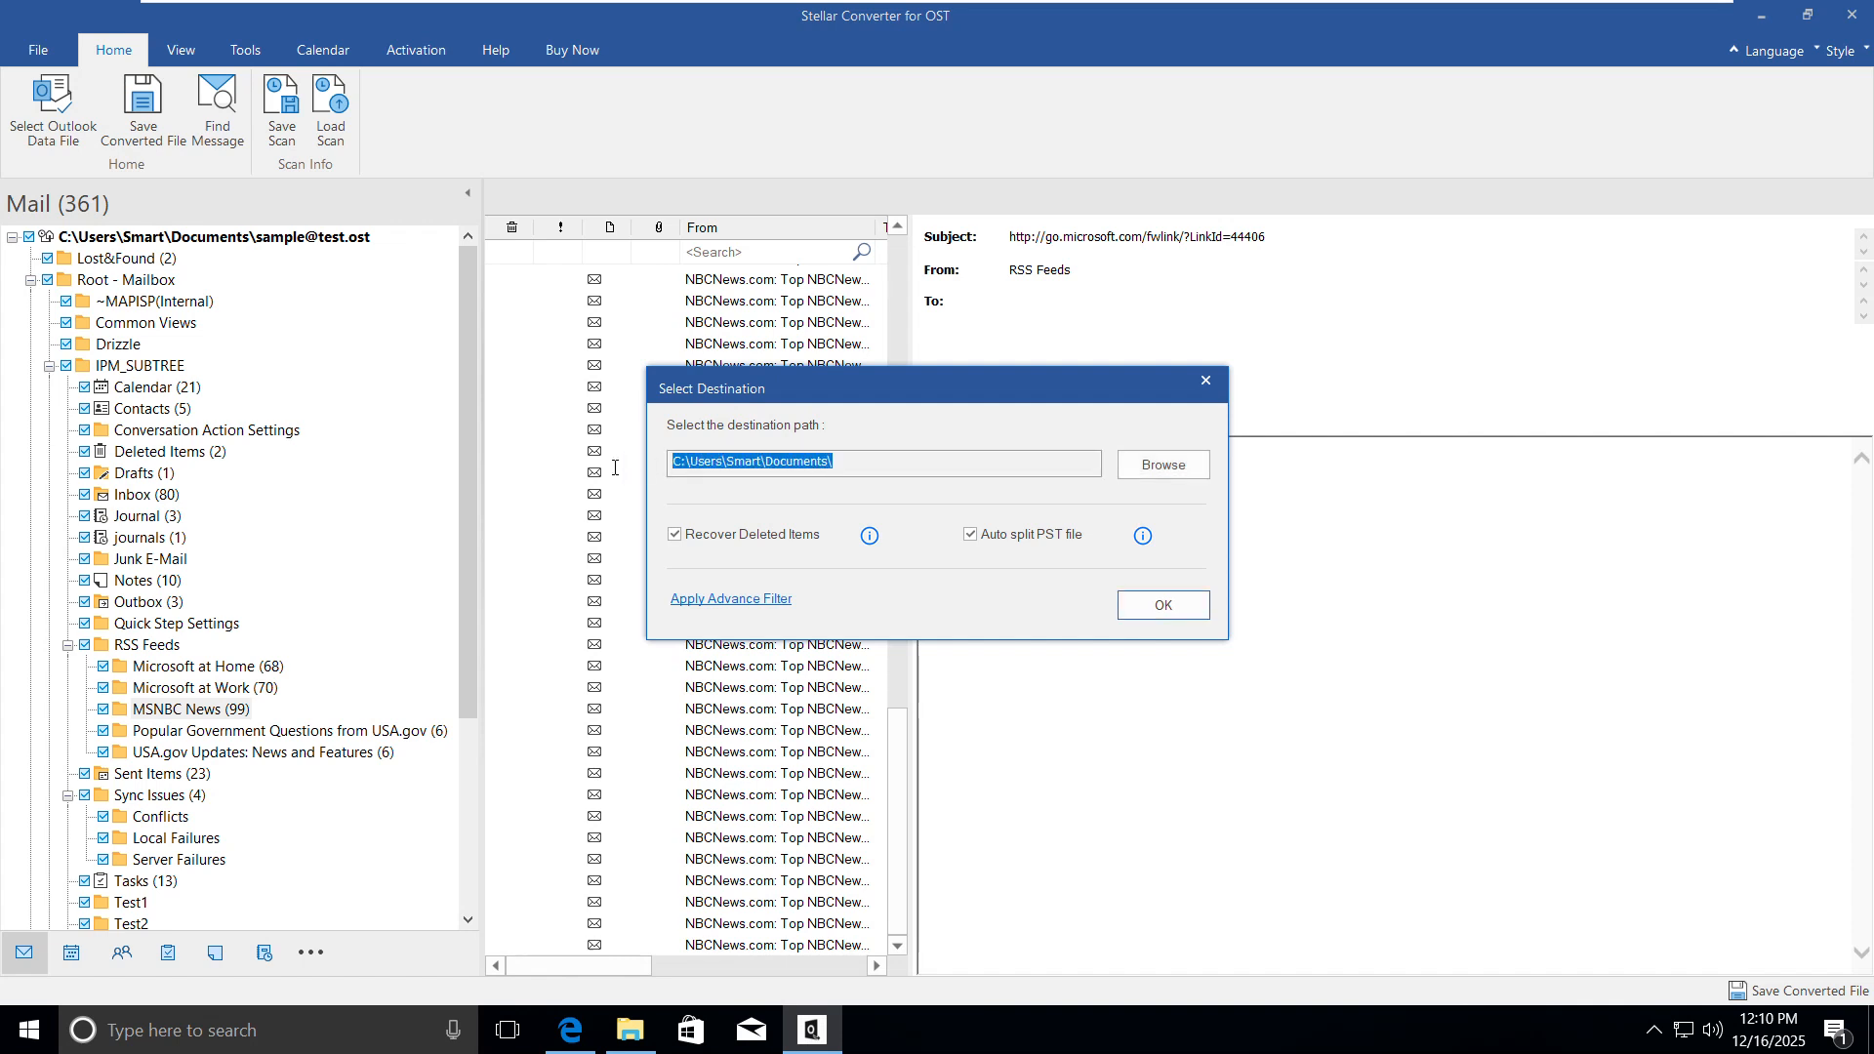
pyautogui.click(882, 466)
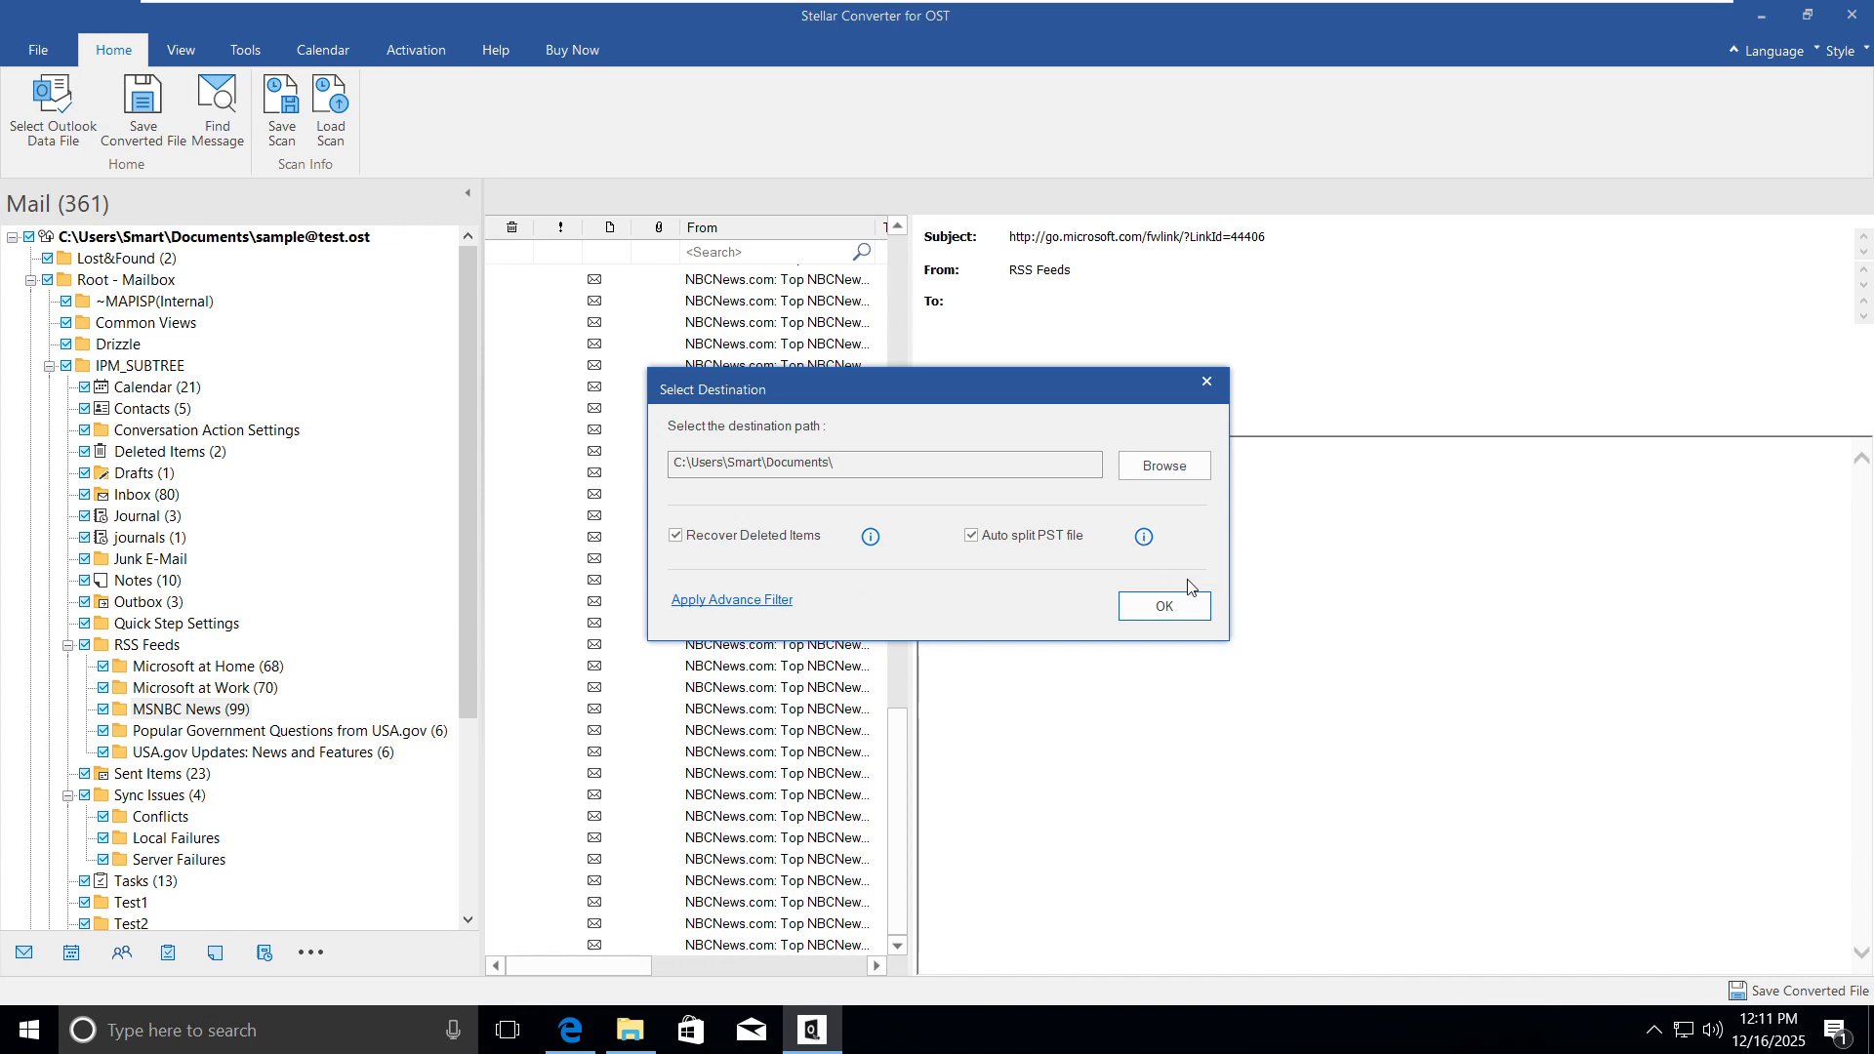
pyautogui.click(1164, 606)
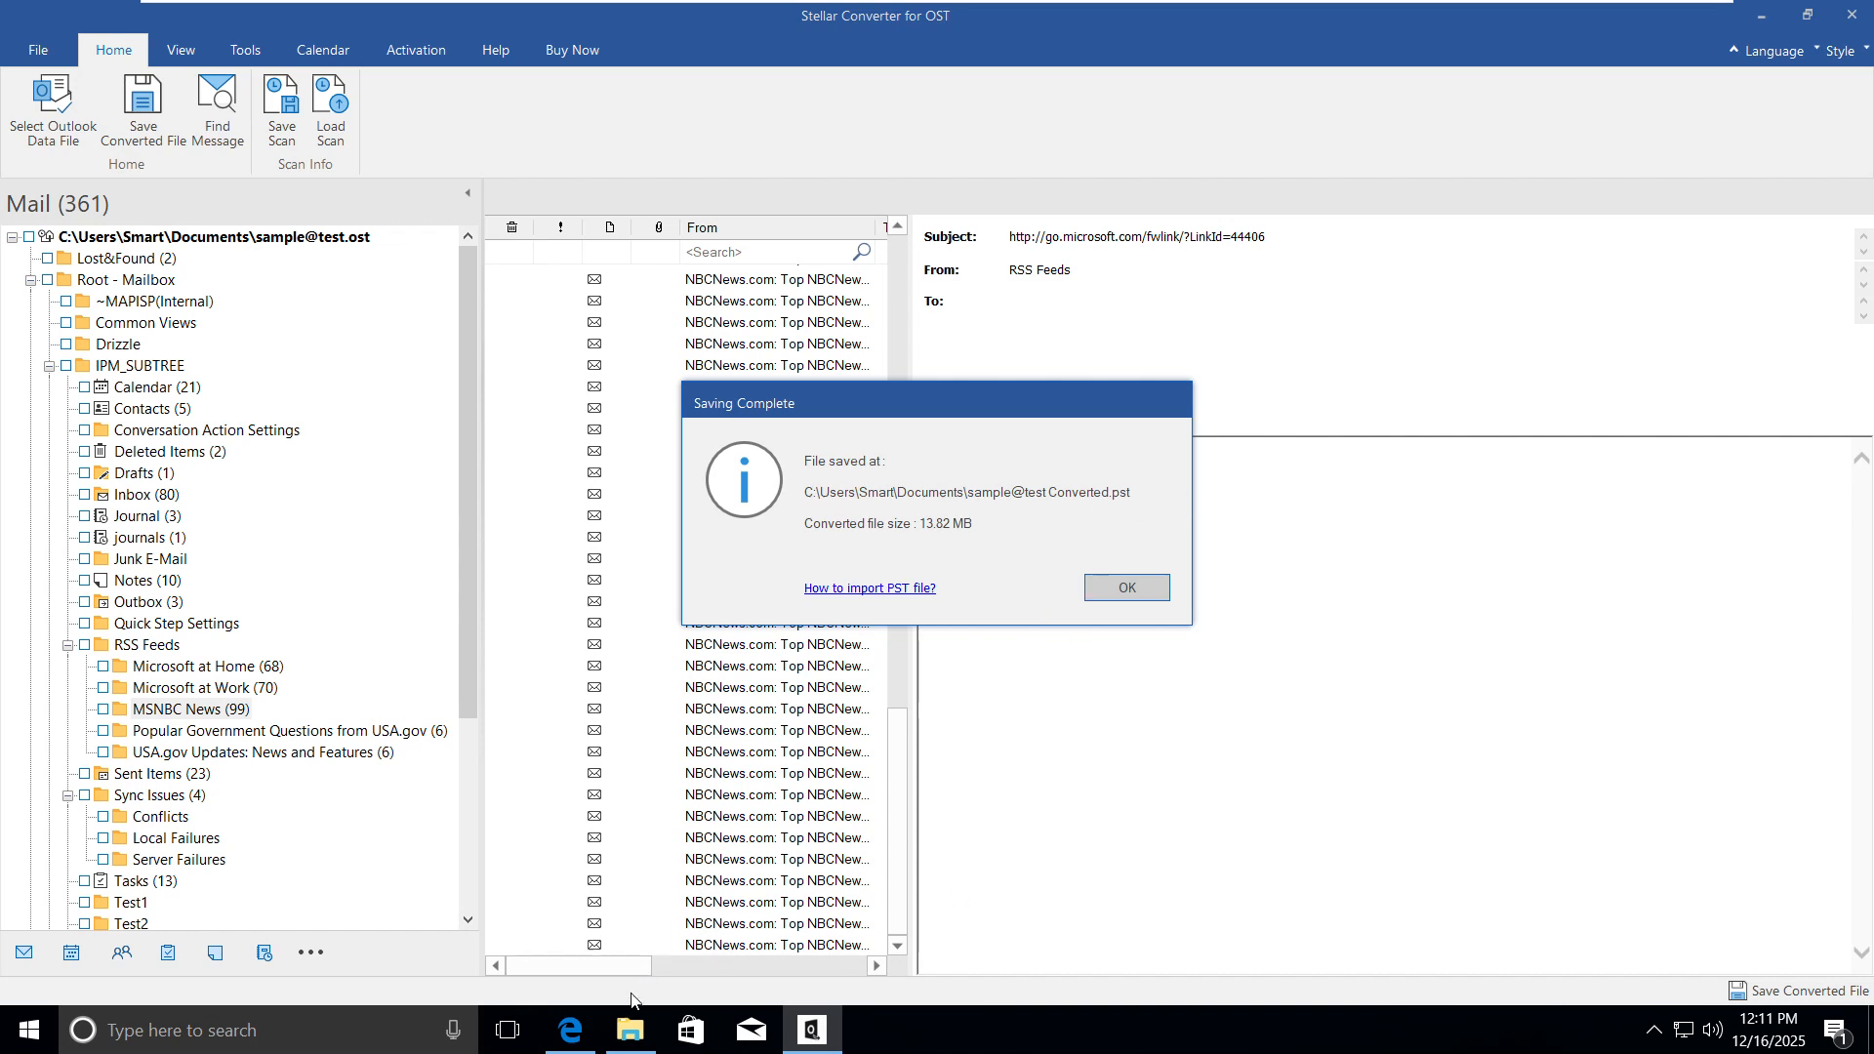
# Switch to File Explorer and check the original sample@test file's type in its properties in the Documents folder
pyautogui.click(630, 1030)
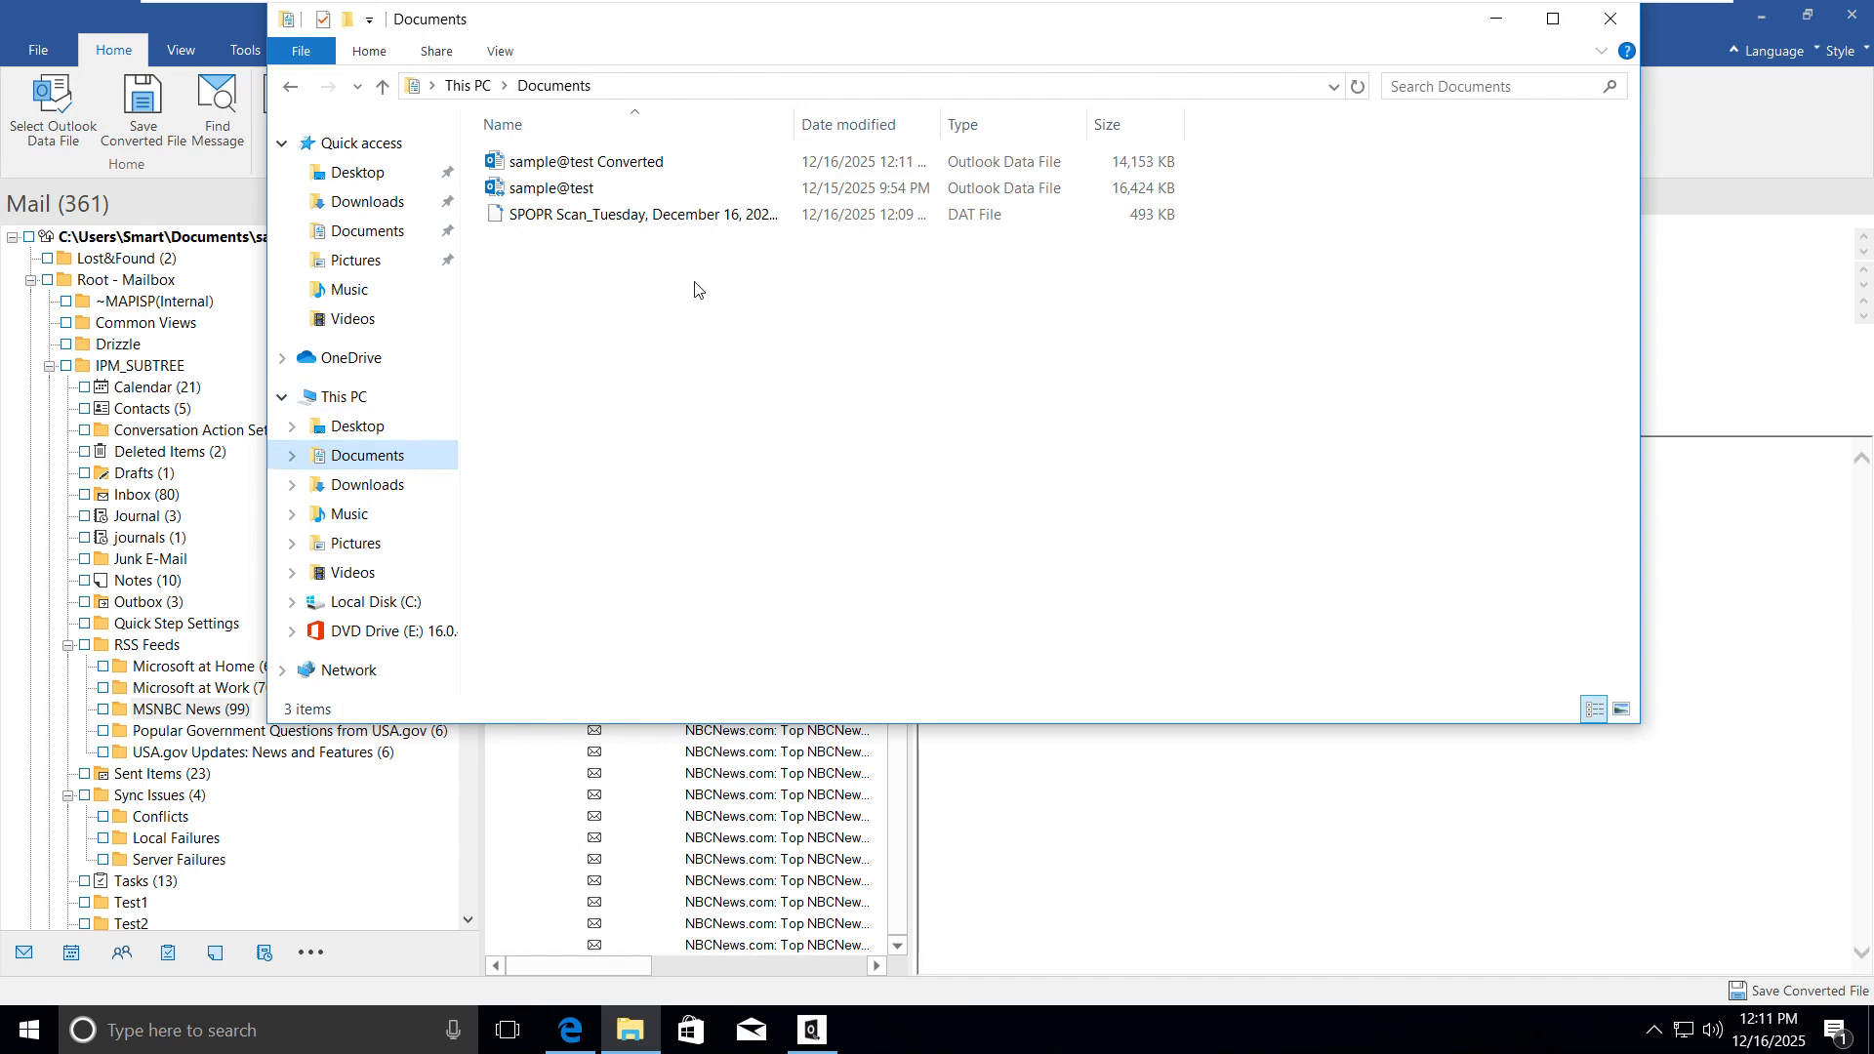
pyautogui.click(624, 174)
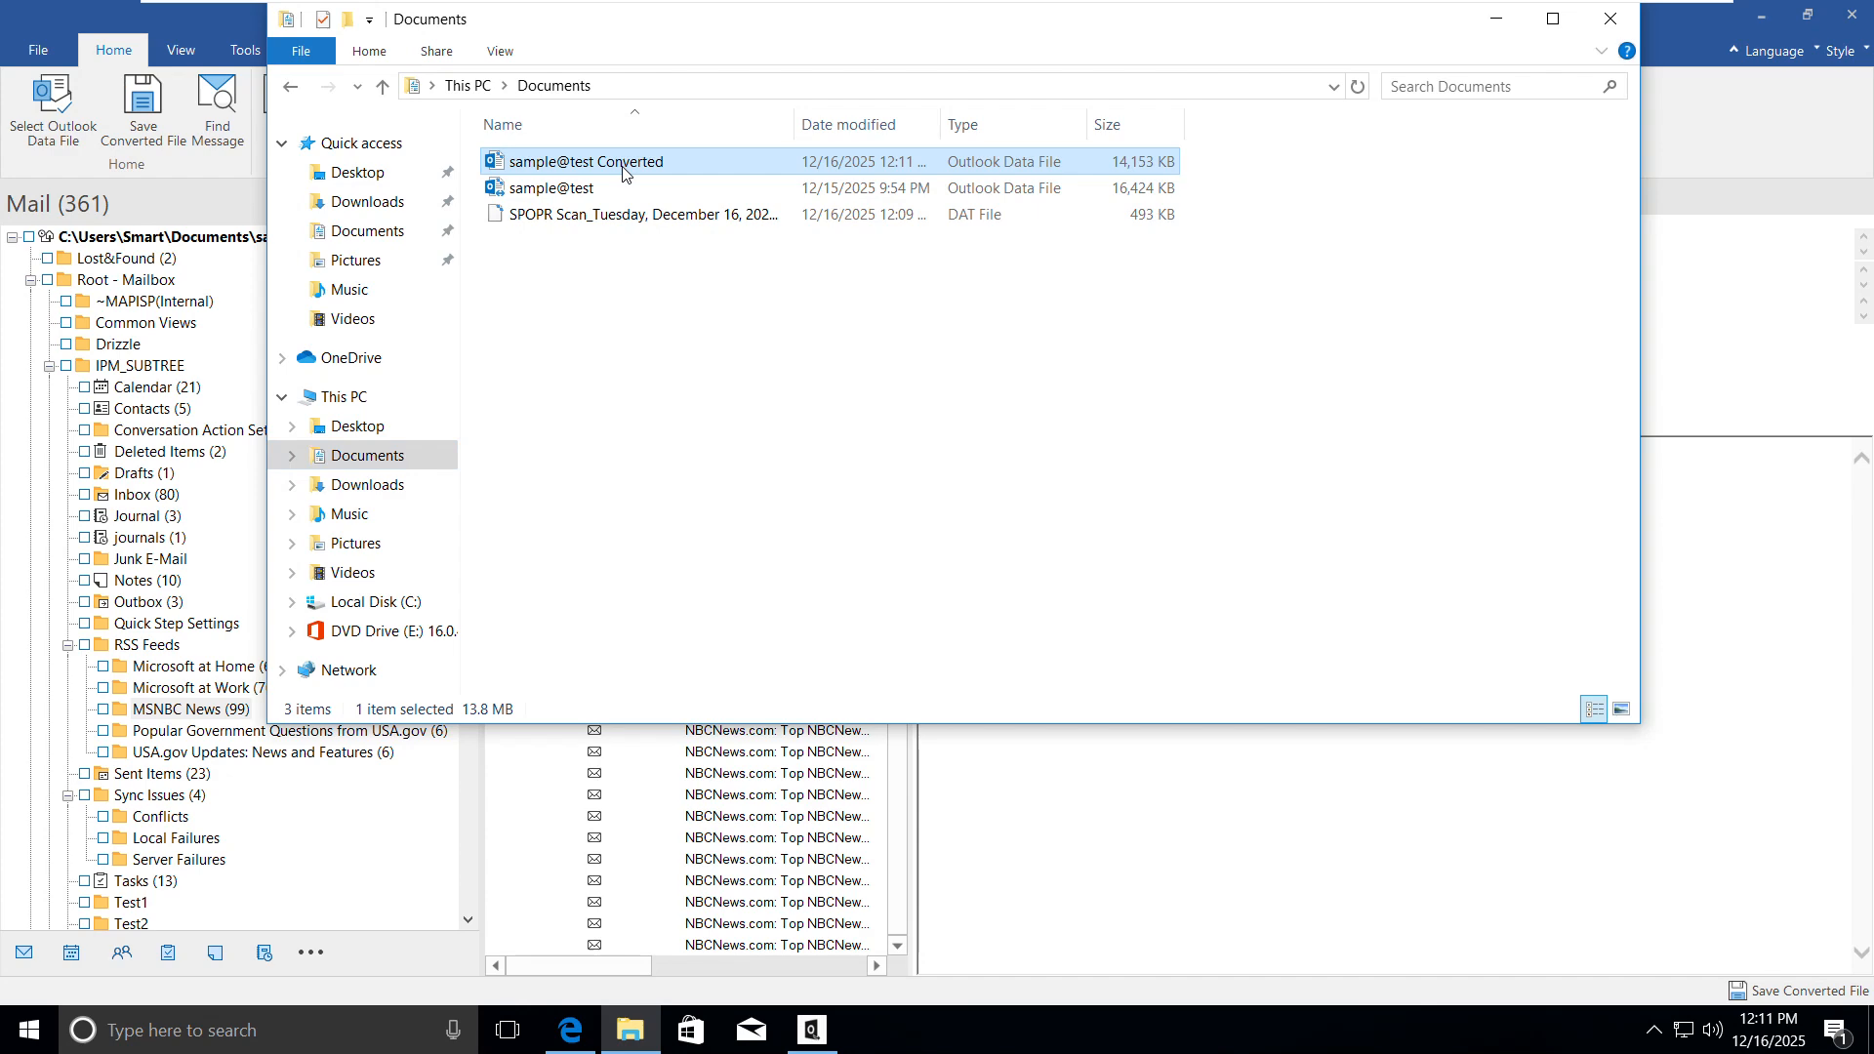
pyautogui.click(565, 193)
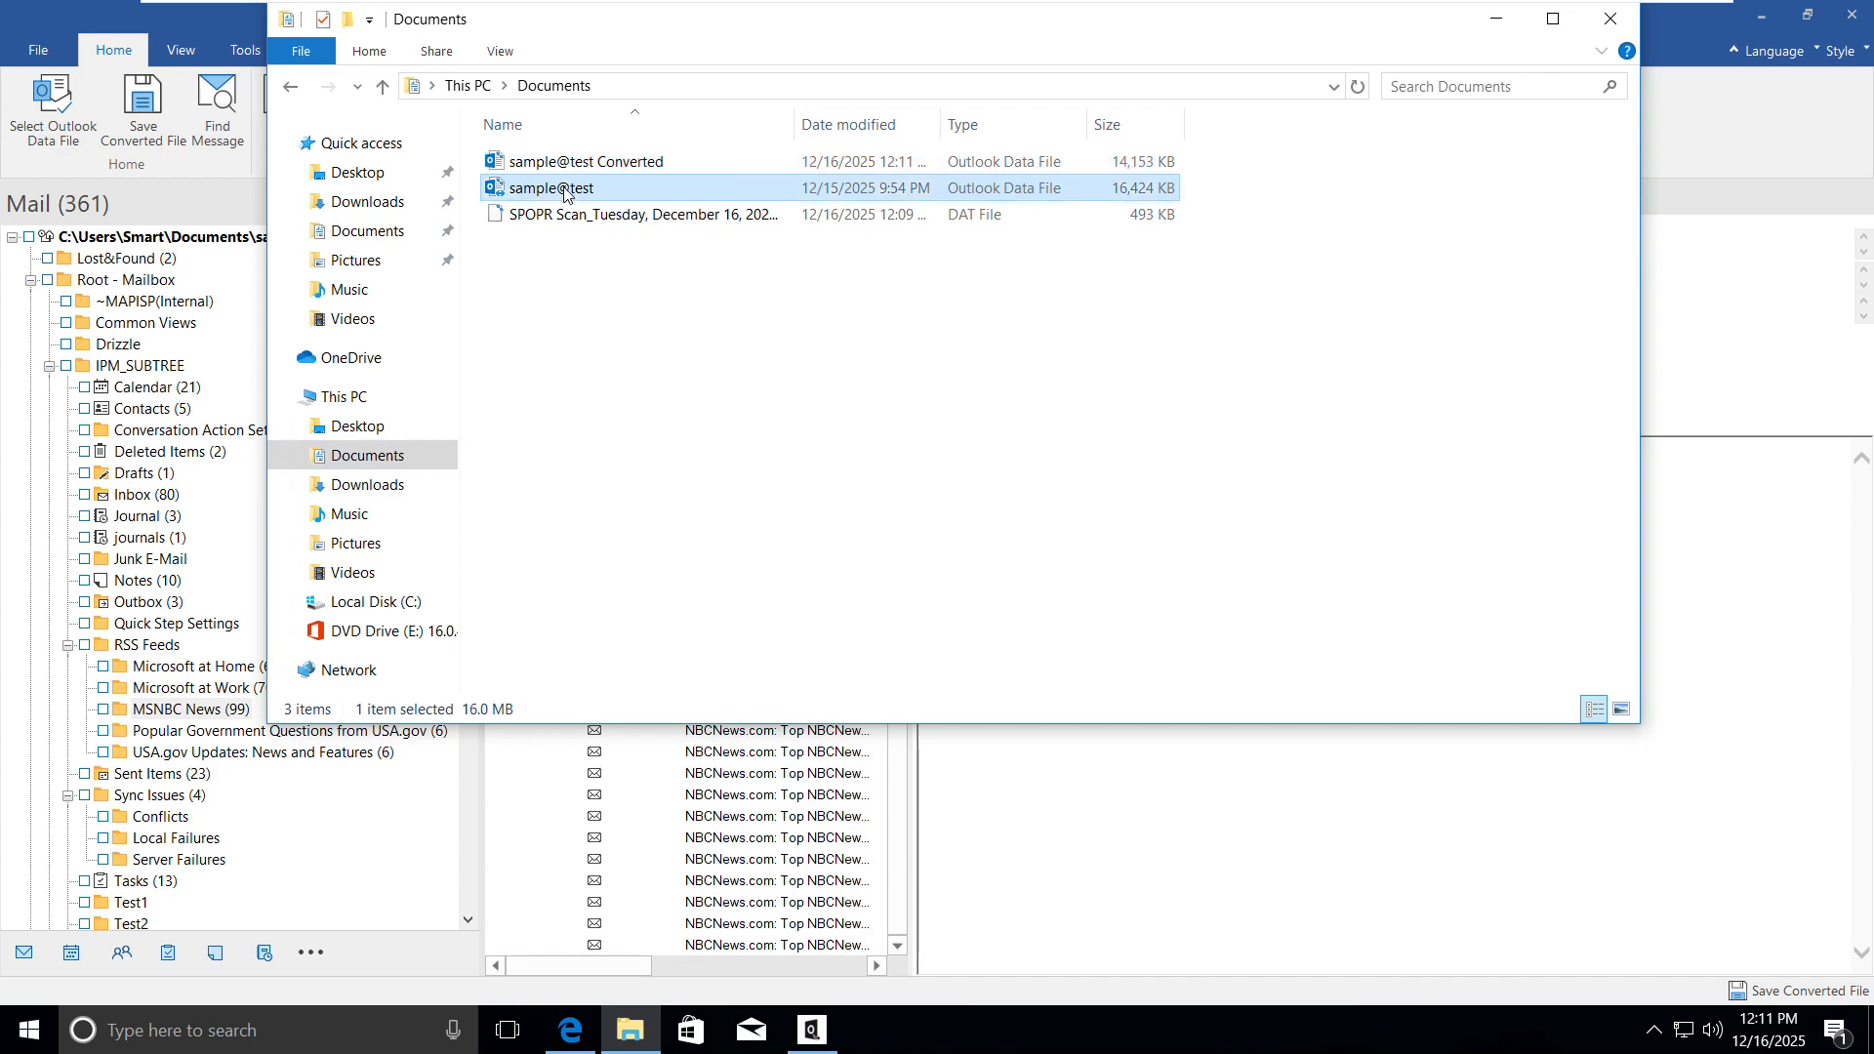
pyautogui.rightClick(565, 194)
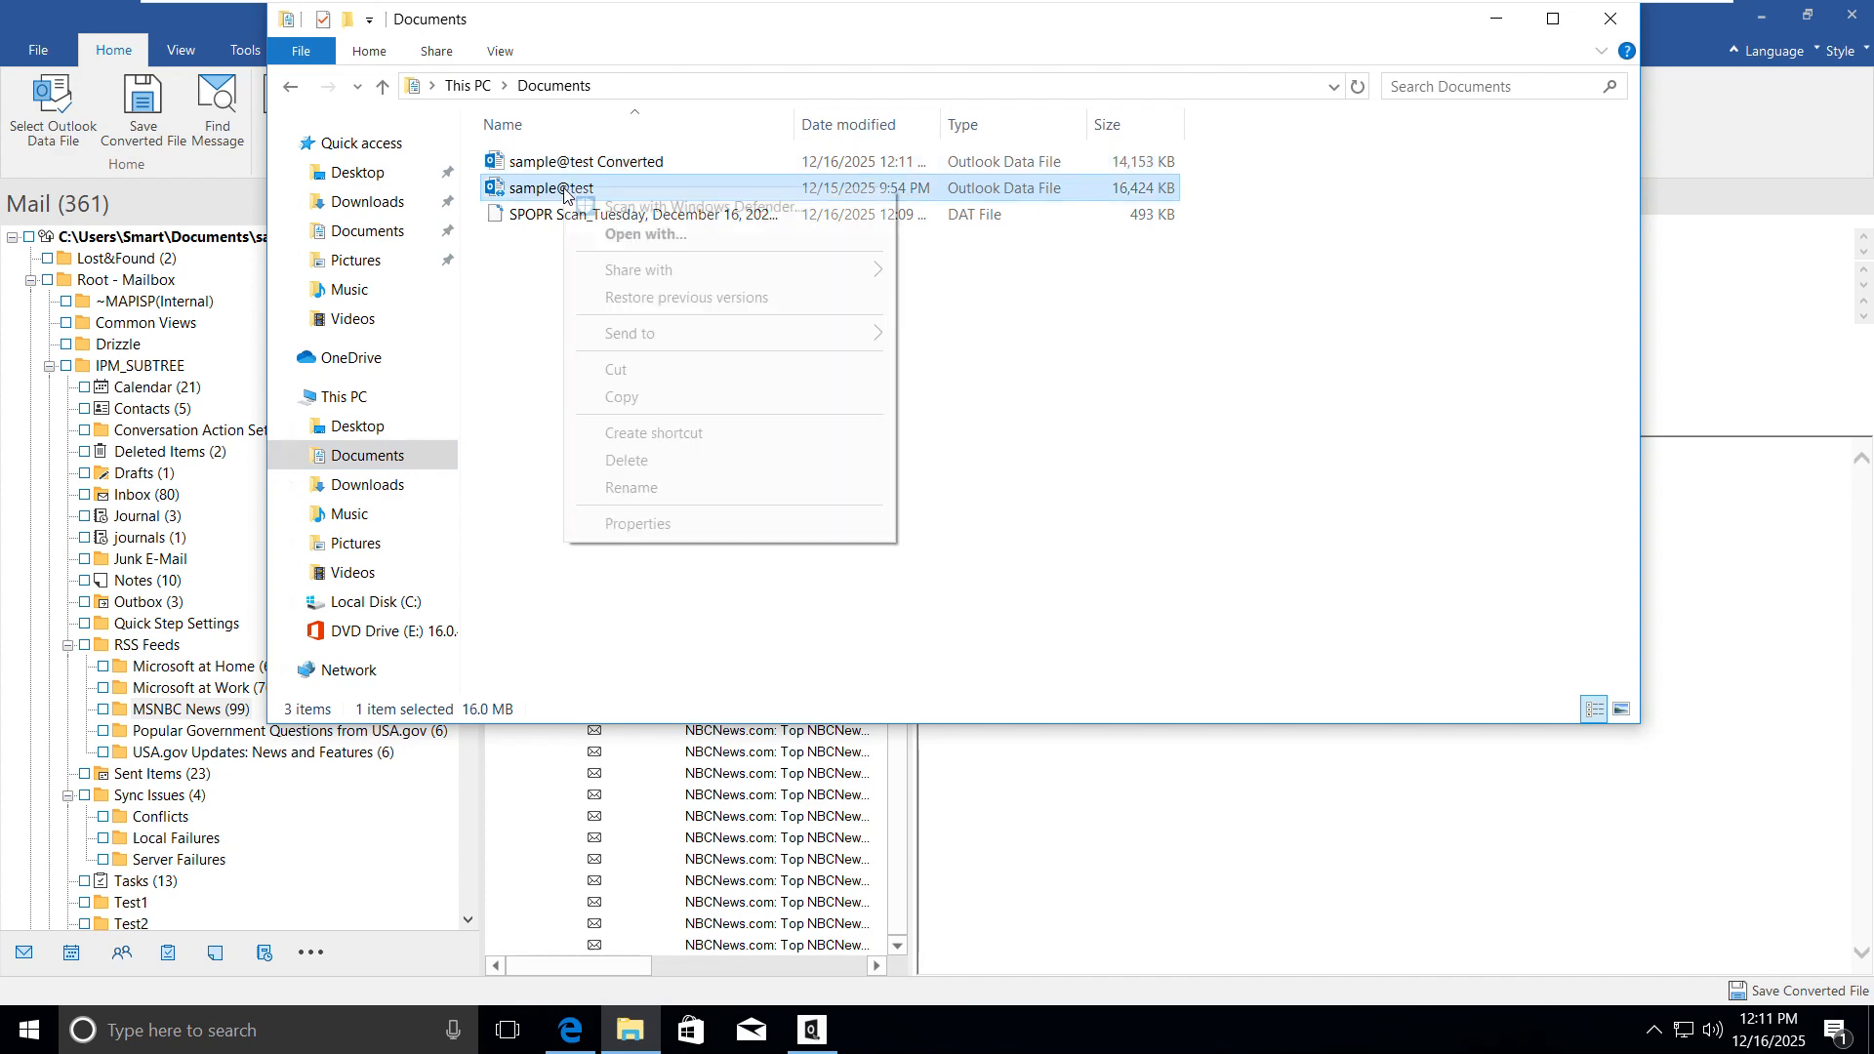
pyautogui.click(695, 518)
pyautogui.click(725, 246)
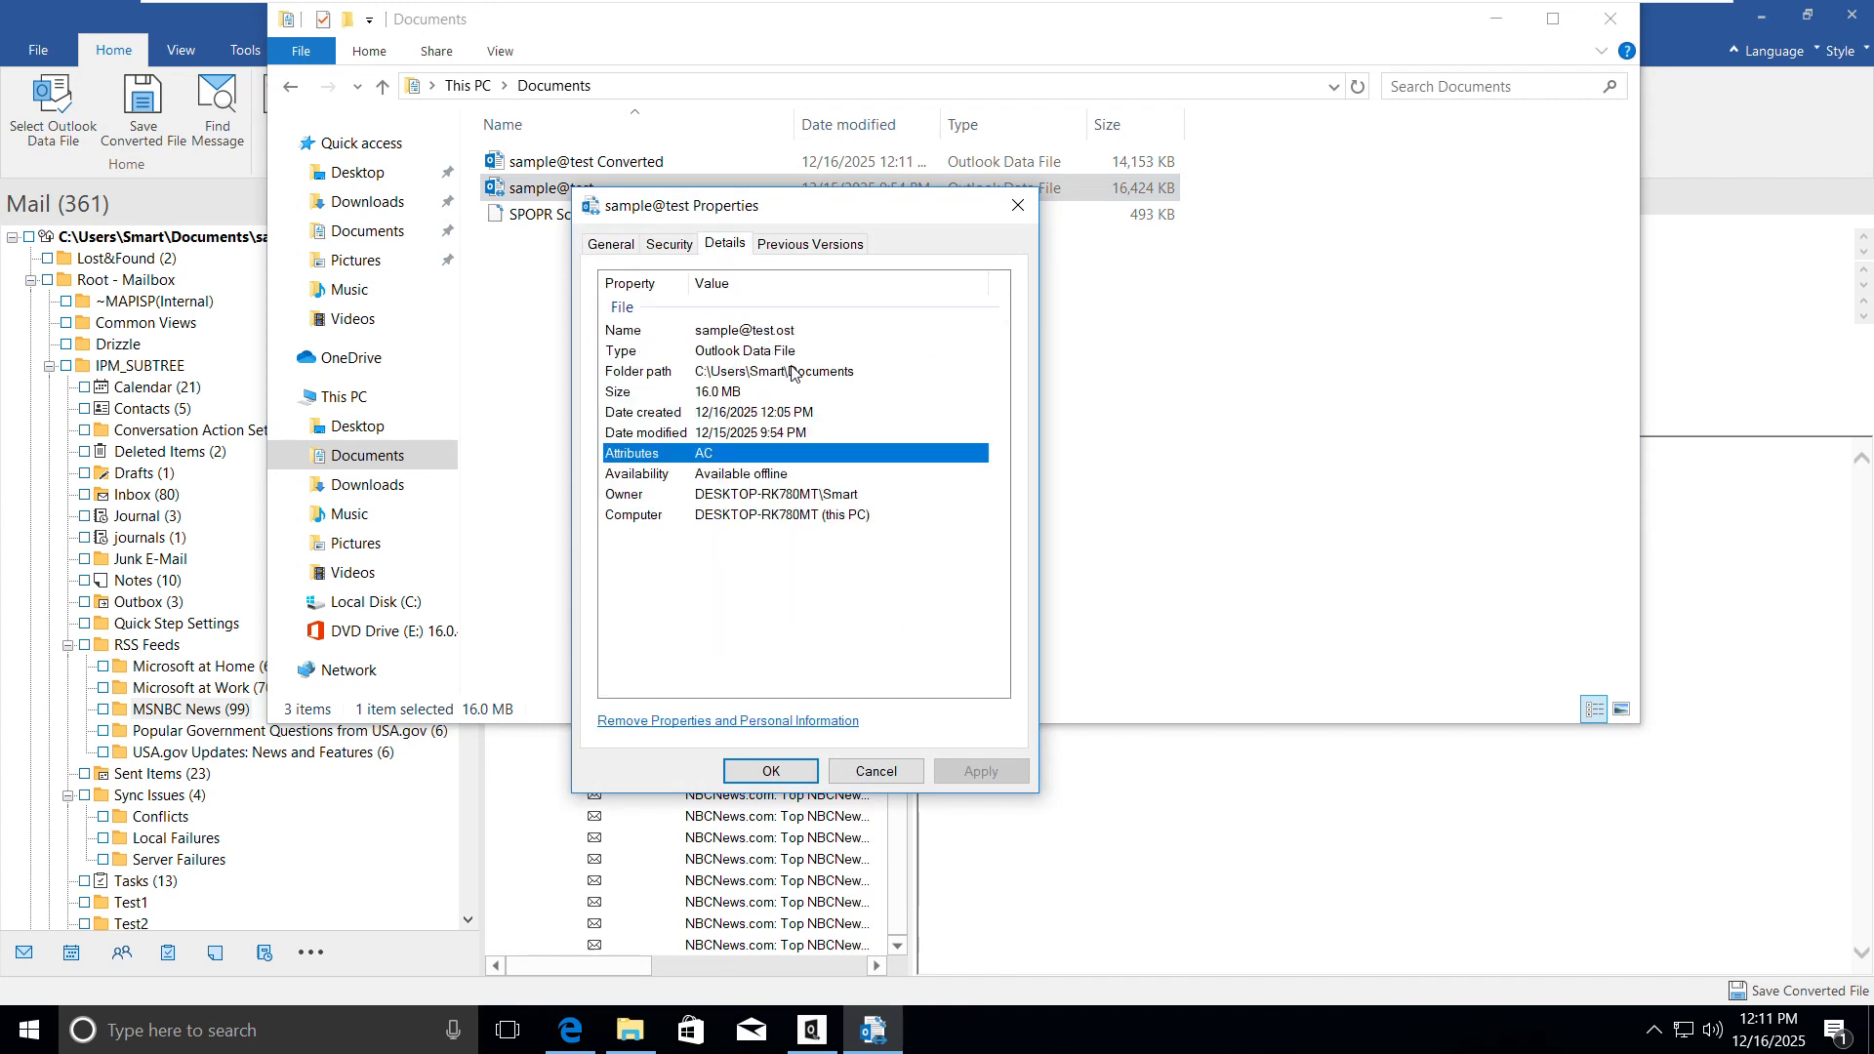
pyautogui.click(611, 245)
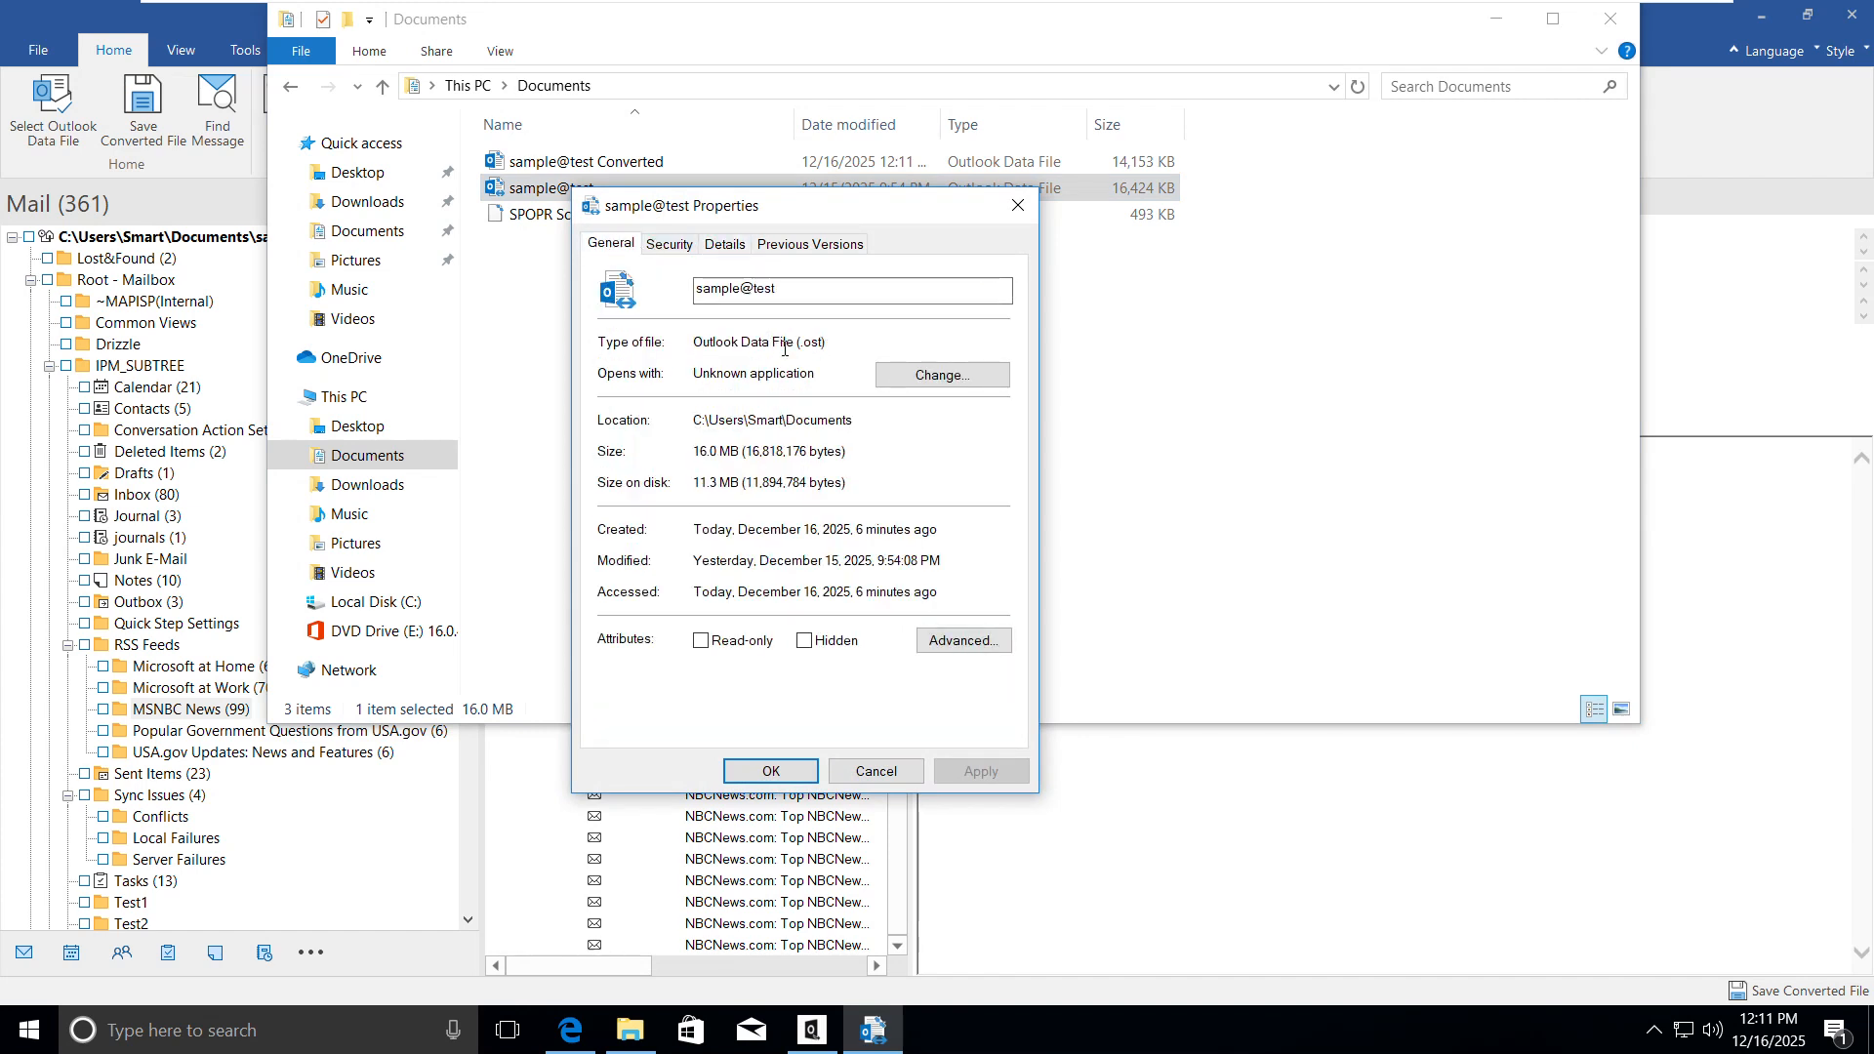
pyautogui.moveTo(822, 343); pyautogui.dragTo(693, 343)
pyautogui.click(1018, 205)
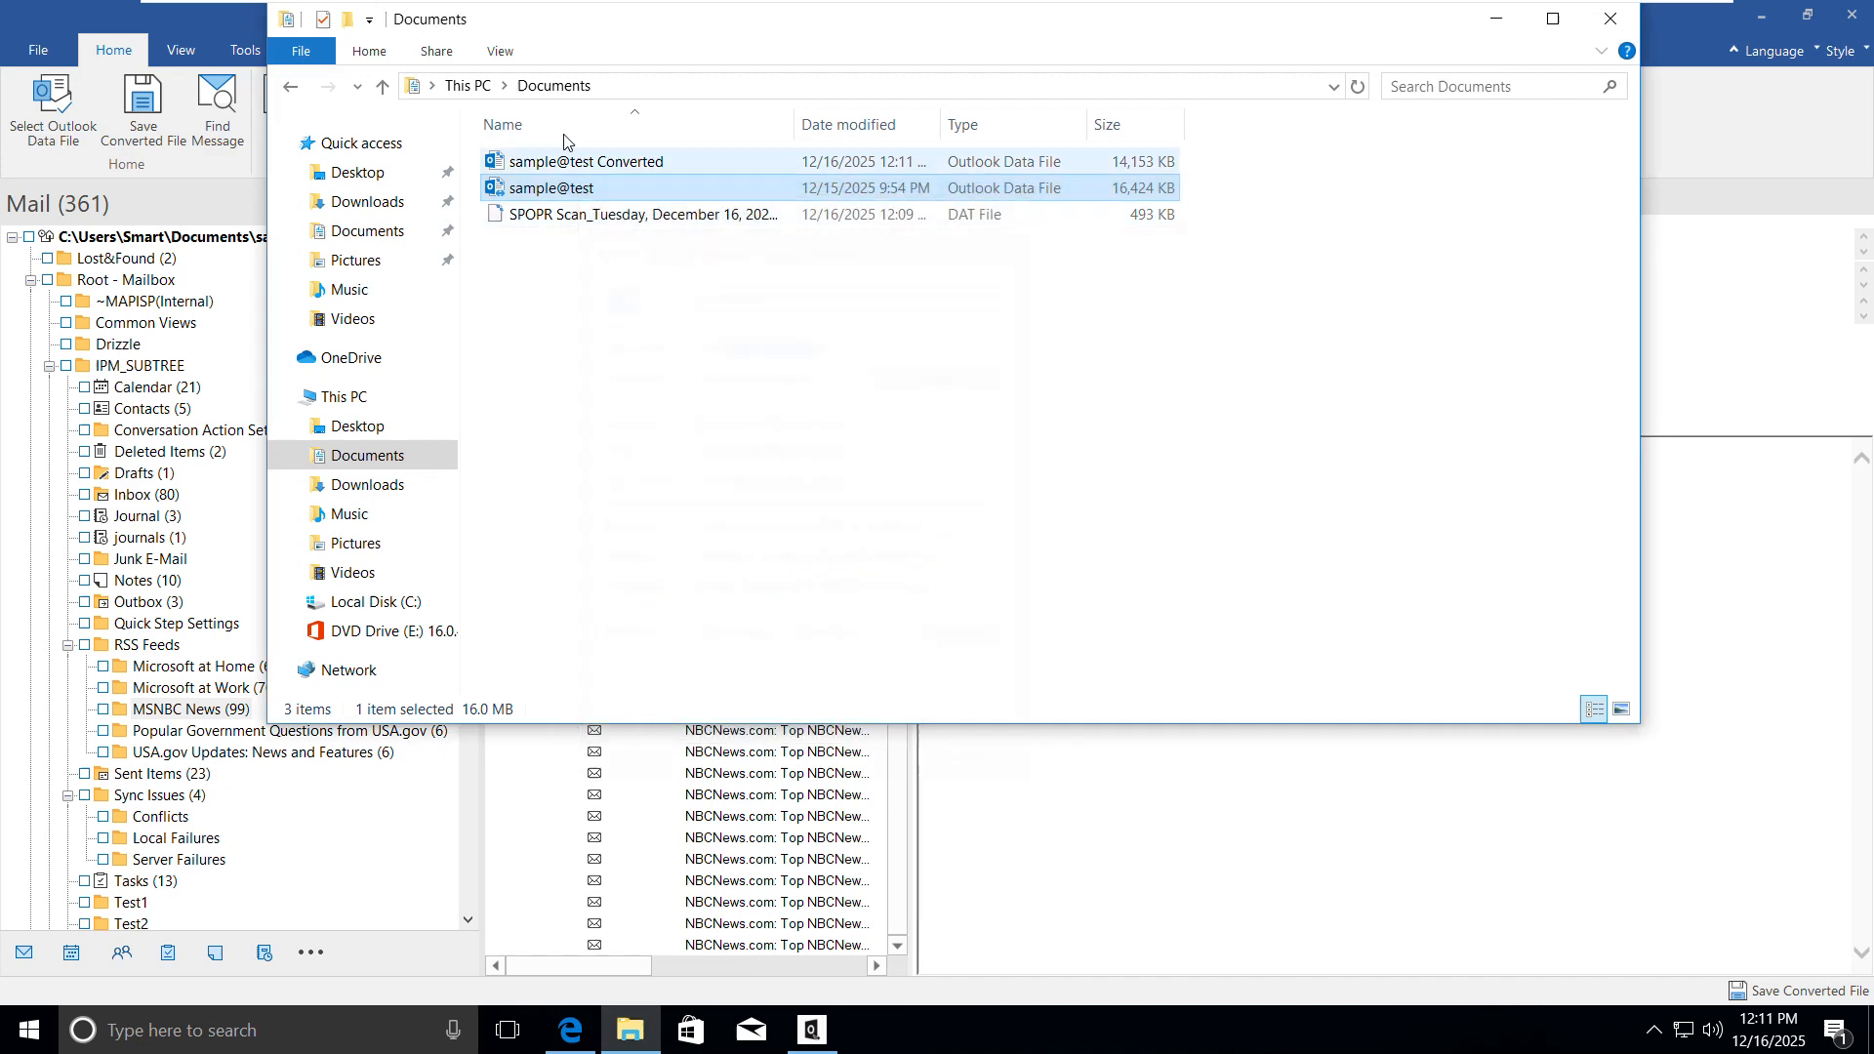
# Check the file type of sample@test Converted in its properties and close them
pyautogui.click(571, 163)
pyautogui.rightClick(570, 168)
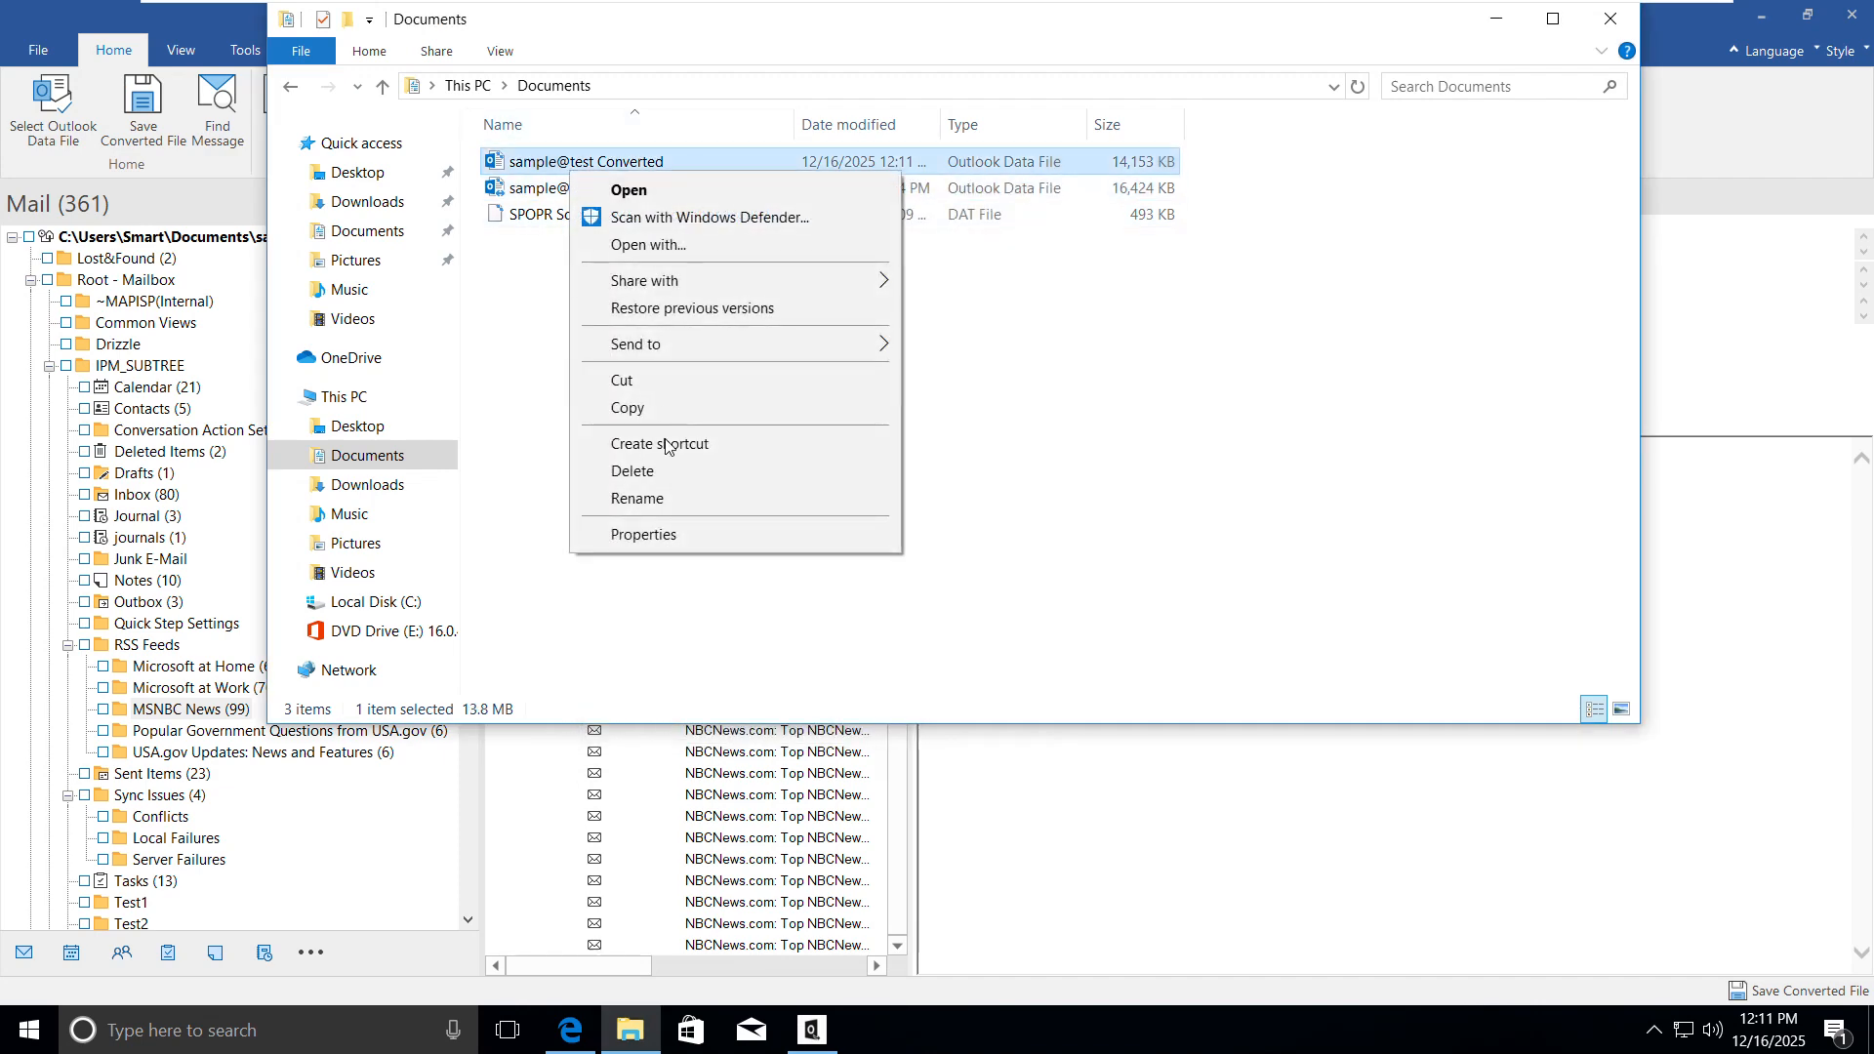
pyautogui.click(710, 535)
pyautogui.moveTo(721, 325); pyautogui.dragTo(831, 325)
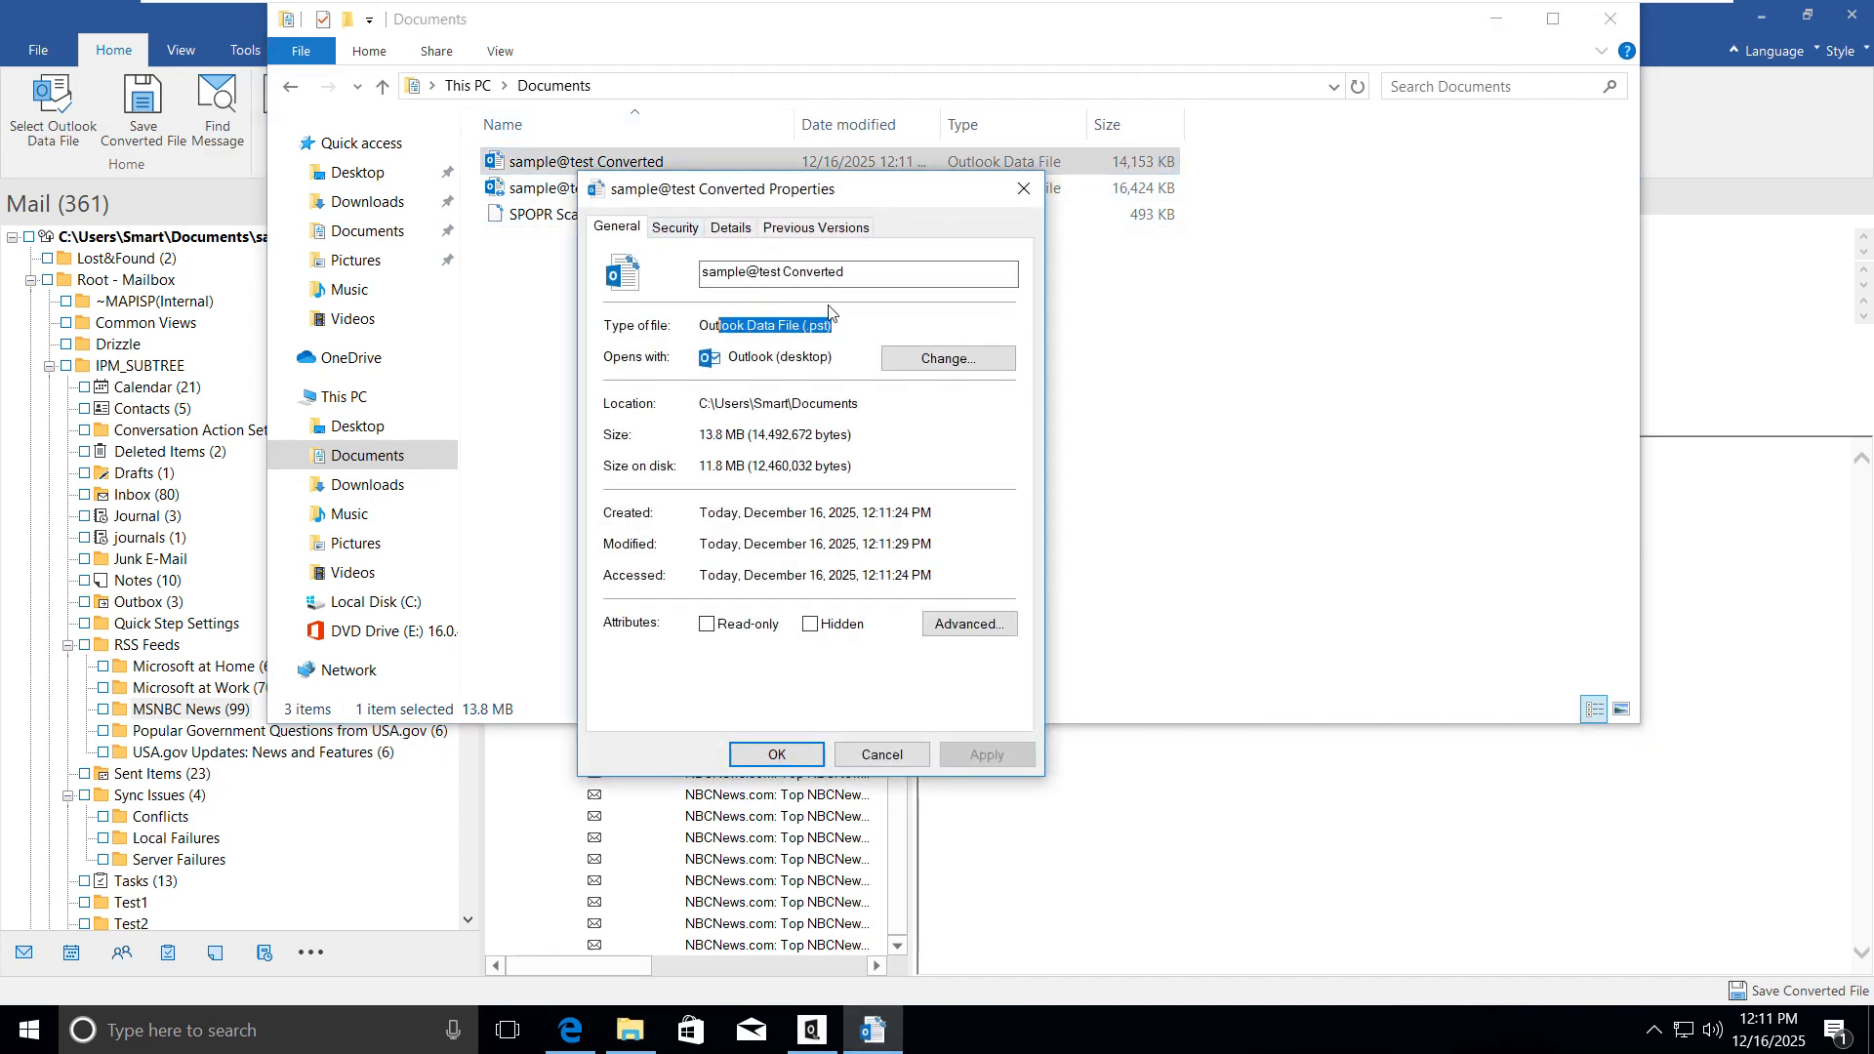
pyautogui.click(1023, 189)
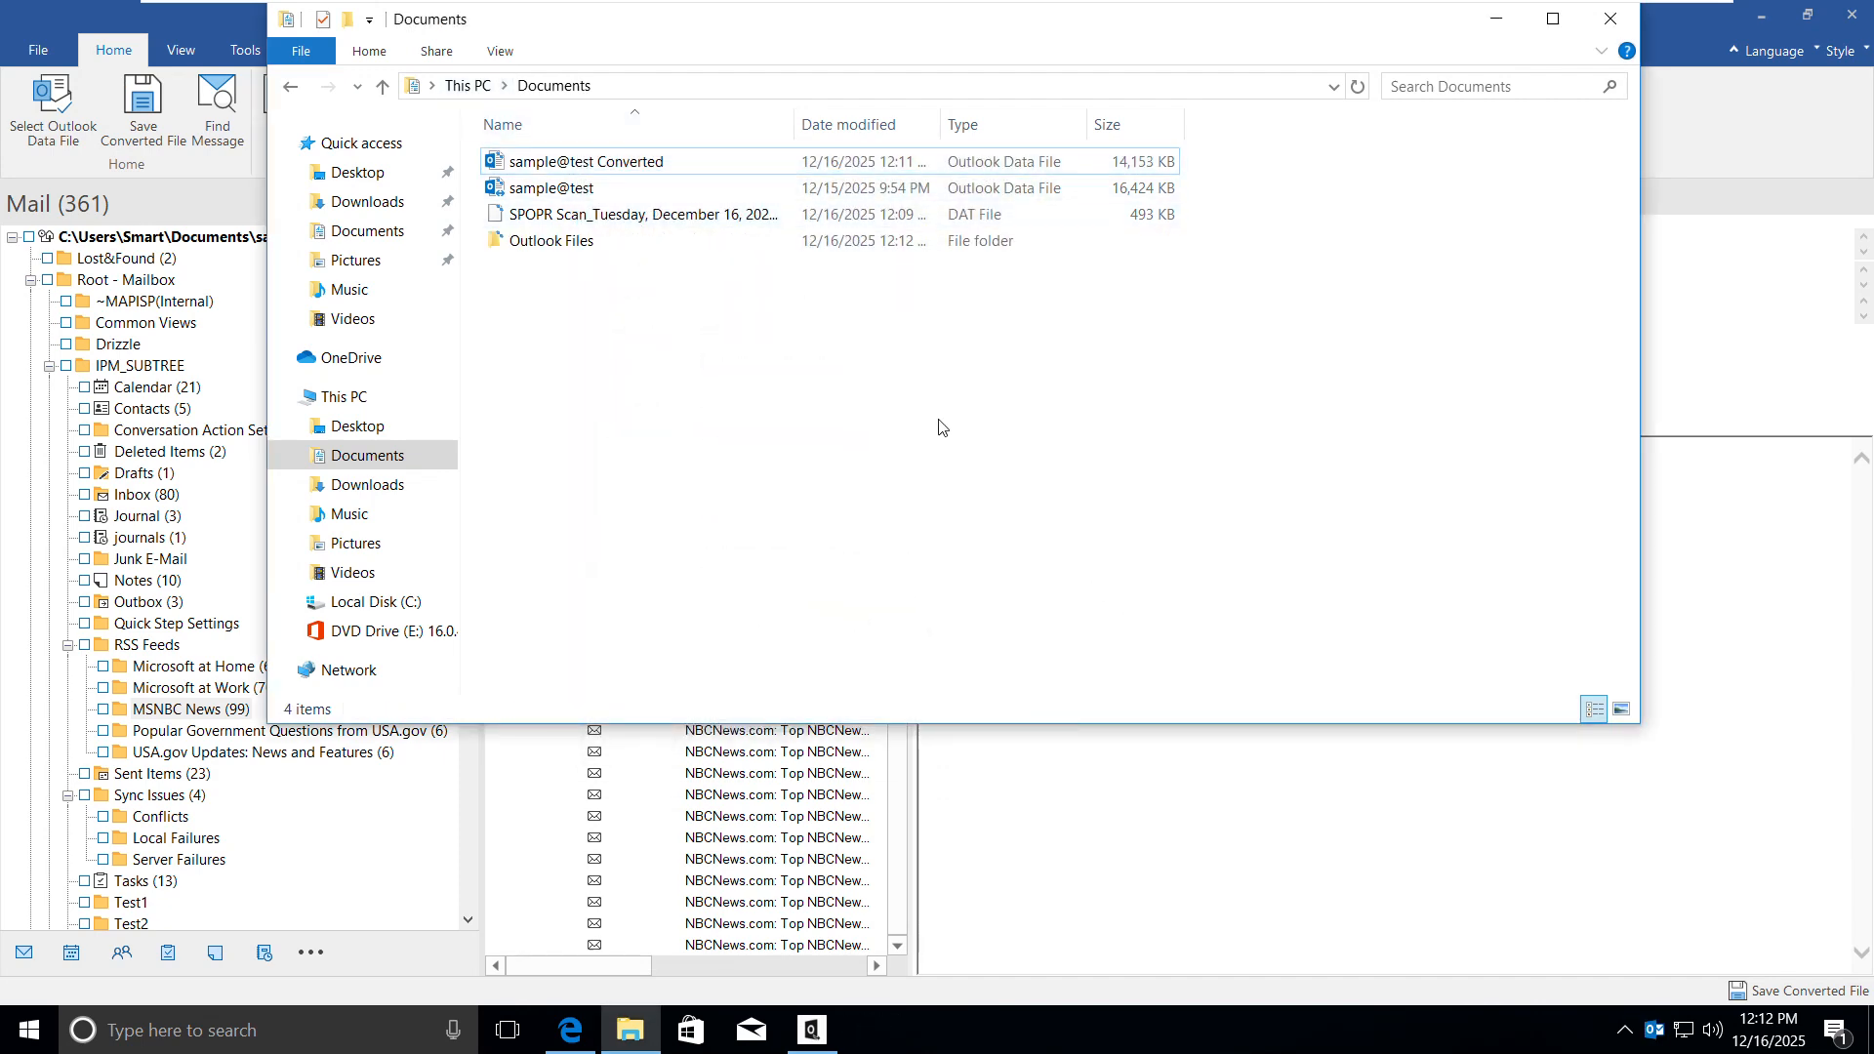
# Launch Outlook and restore its window to a smaller size over the Documents folder
pyautogui.press('super')
pyautogui.write('out')
pyautogui.press('Return')
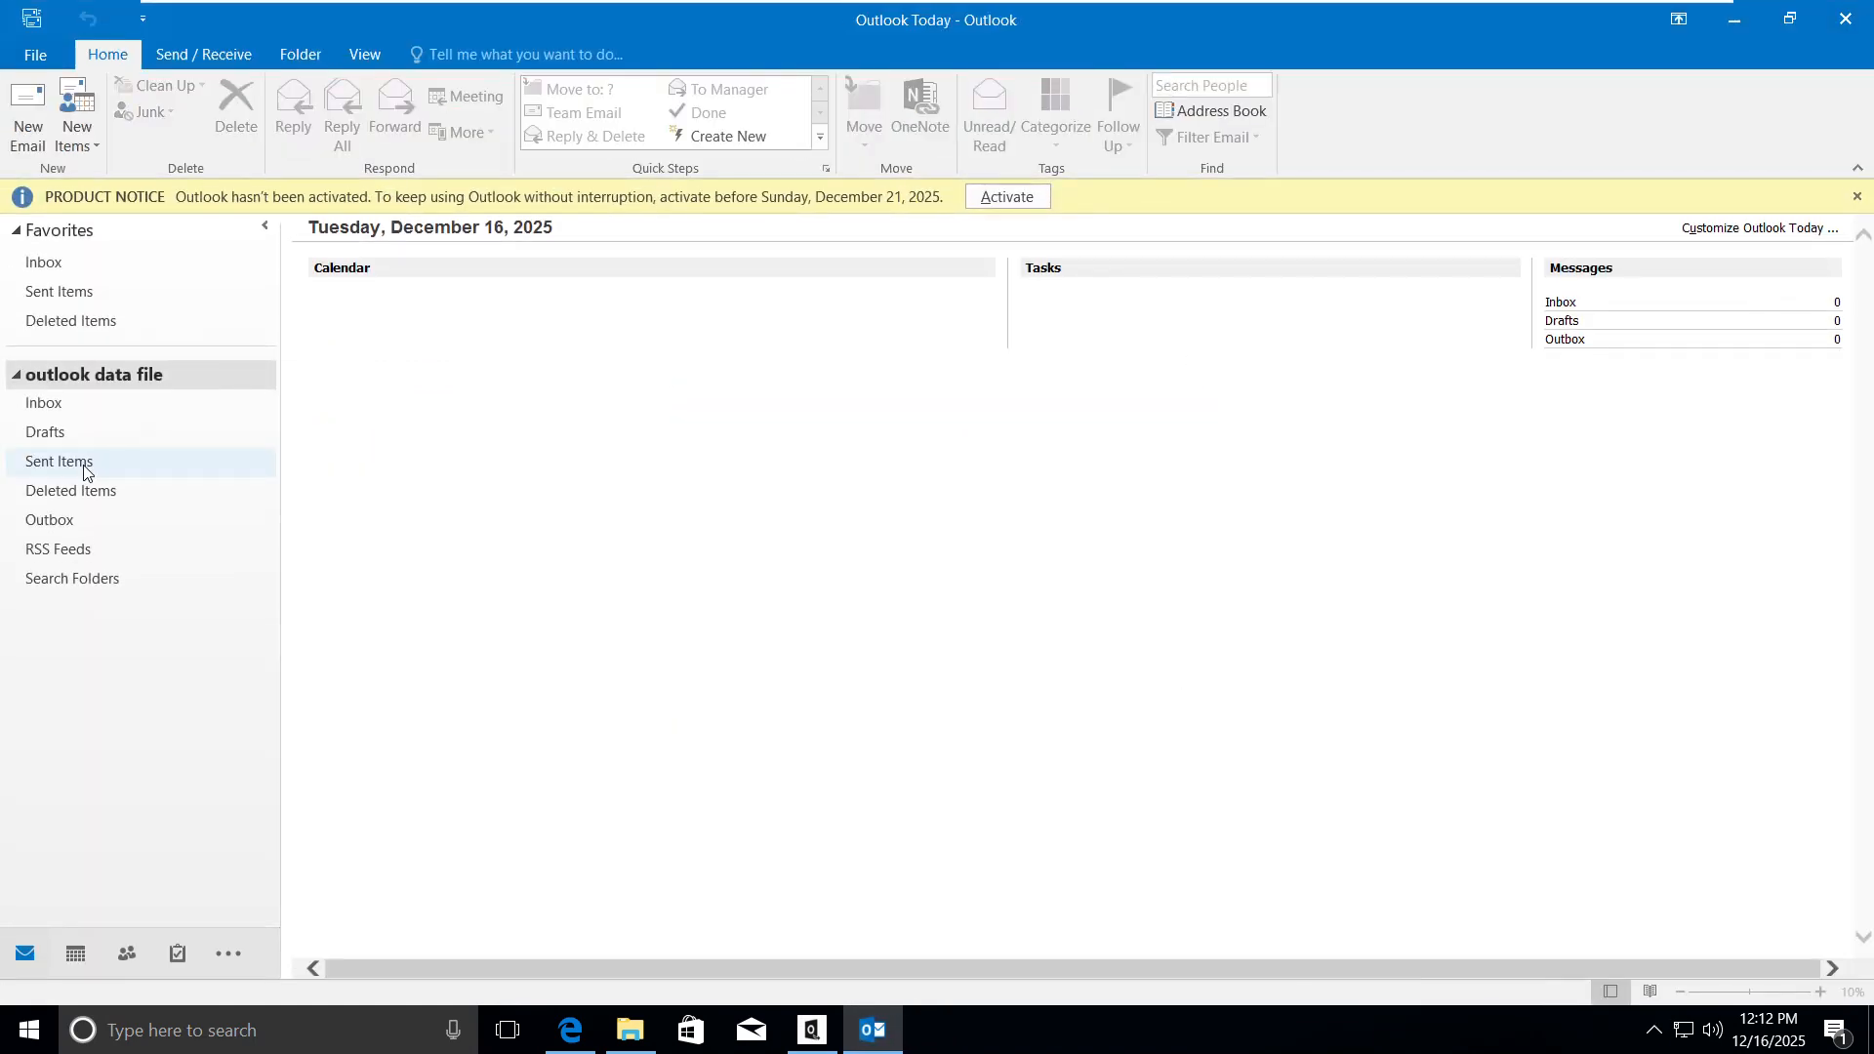
pyautogui.moveTo(846, 20); pyautogui.dragTo(990, 228)
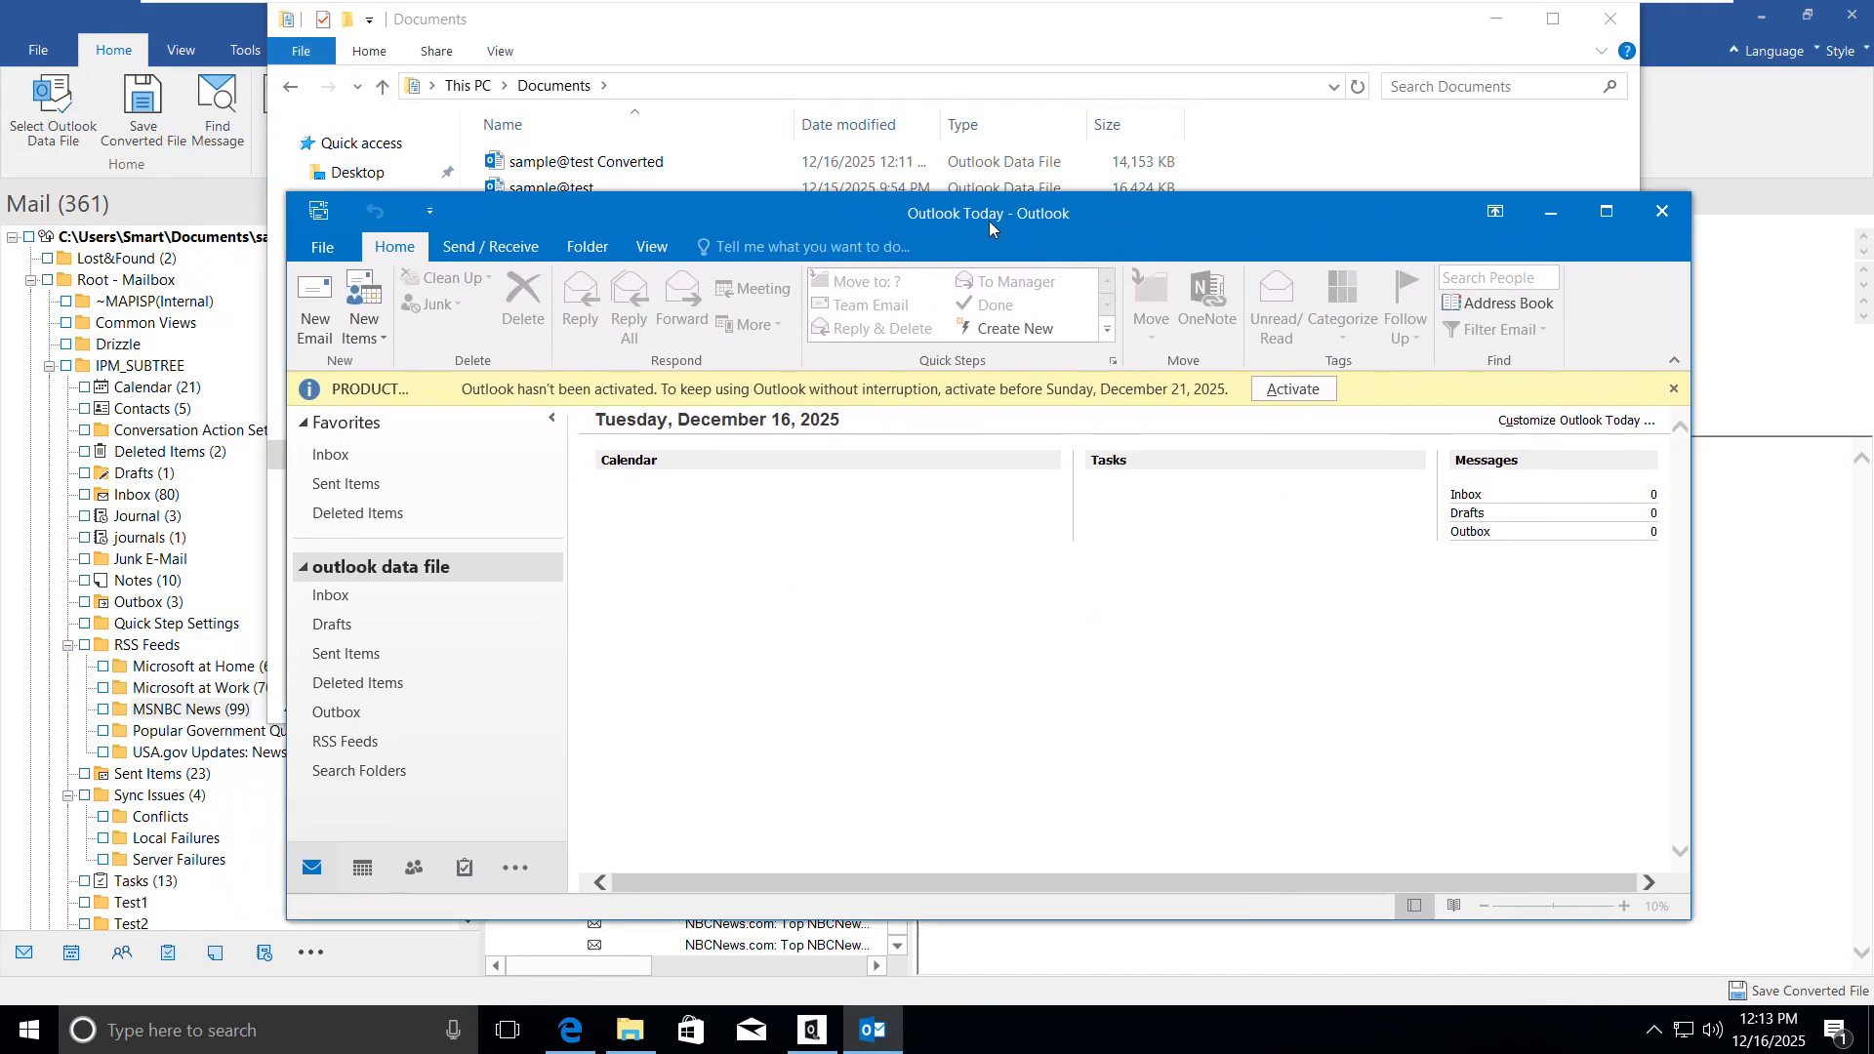
# Start an import from another program or file and choose Outlook Data File (.pst) as the file type
pyautogui.click(310, 252)
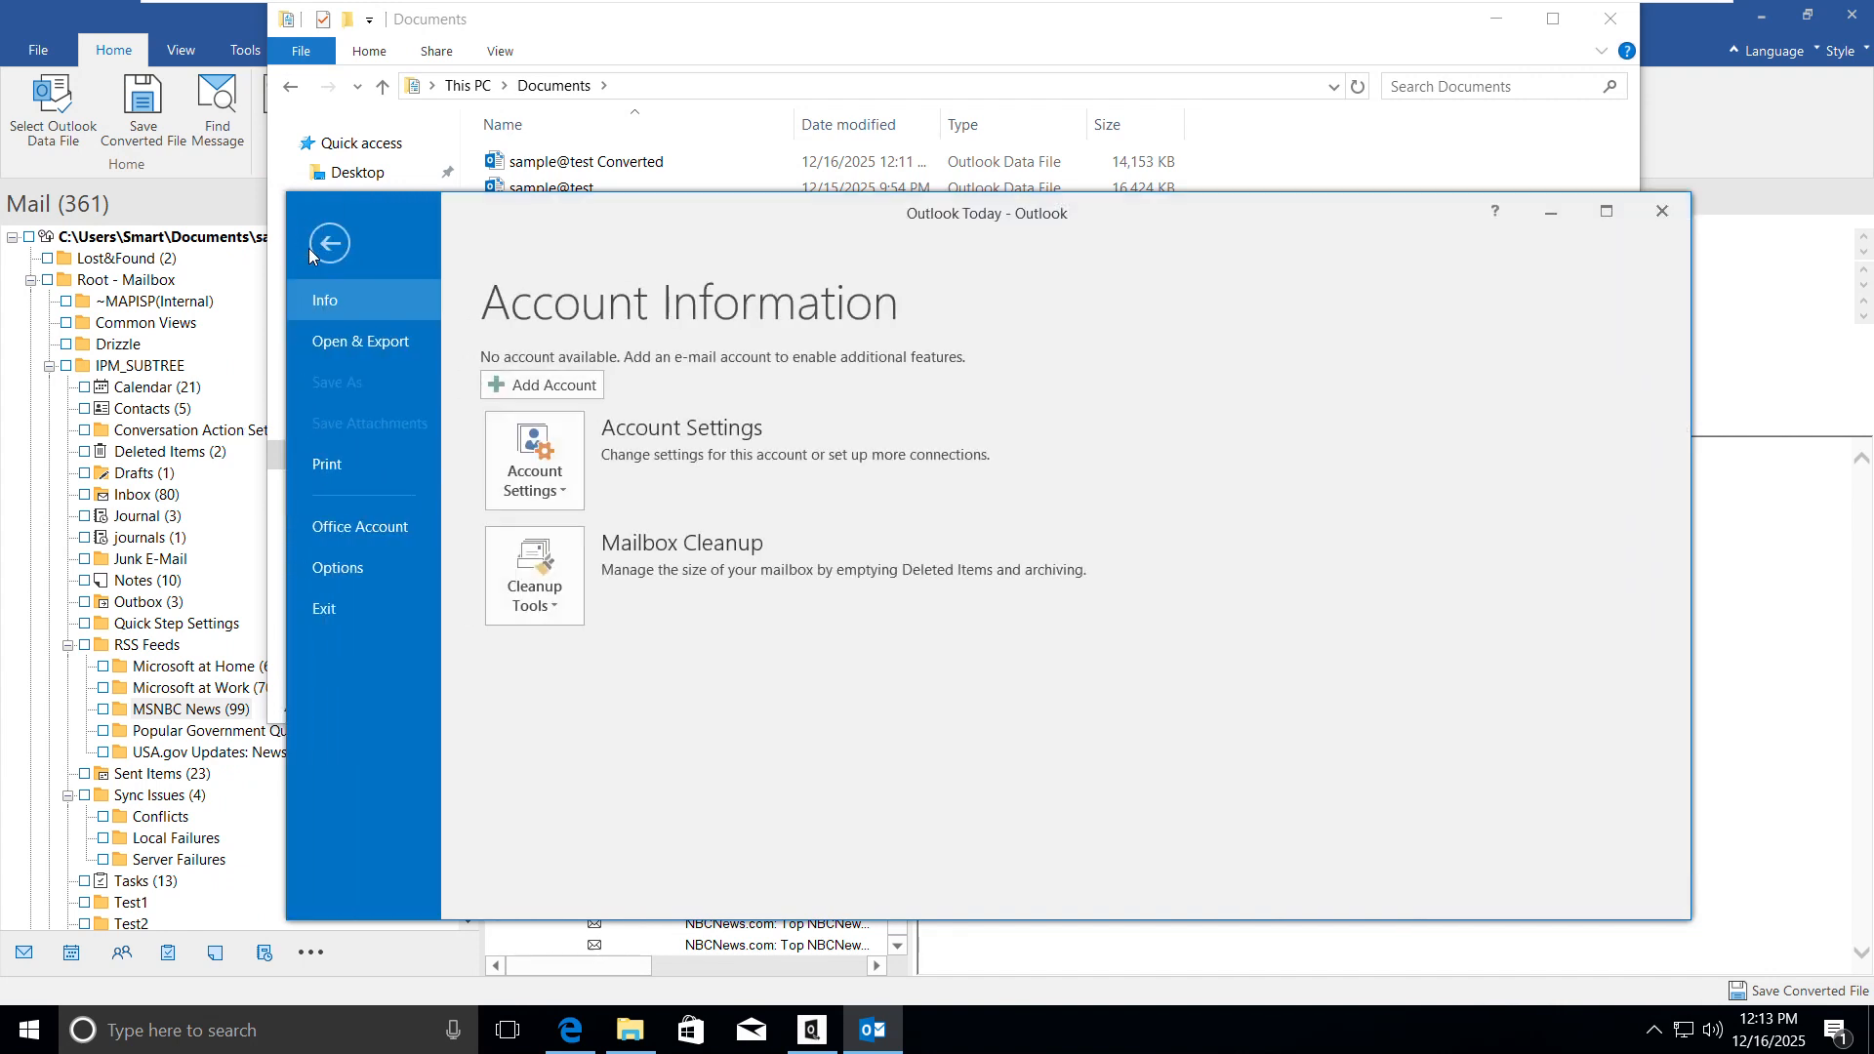
pyautogui.click(355, 344)
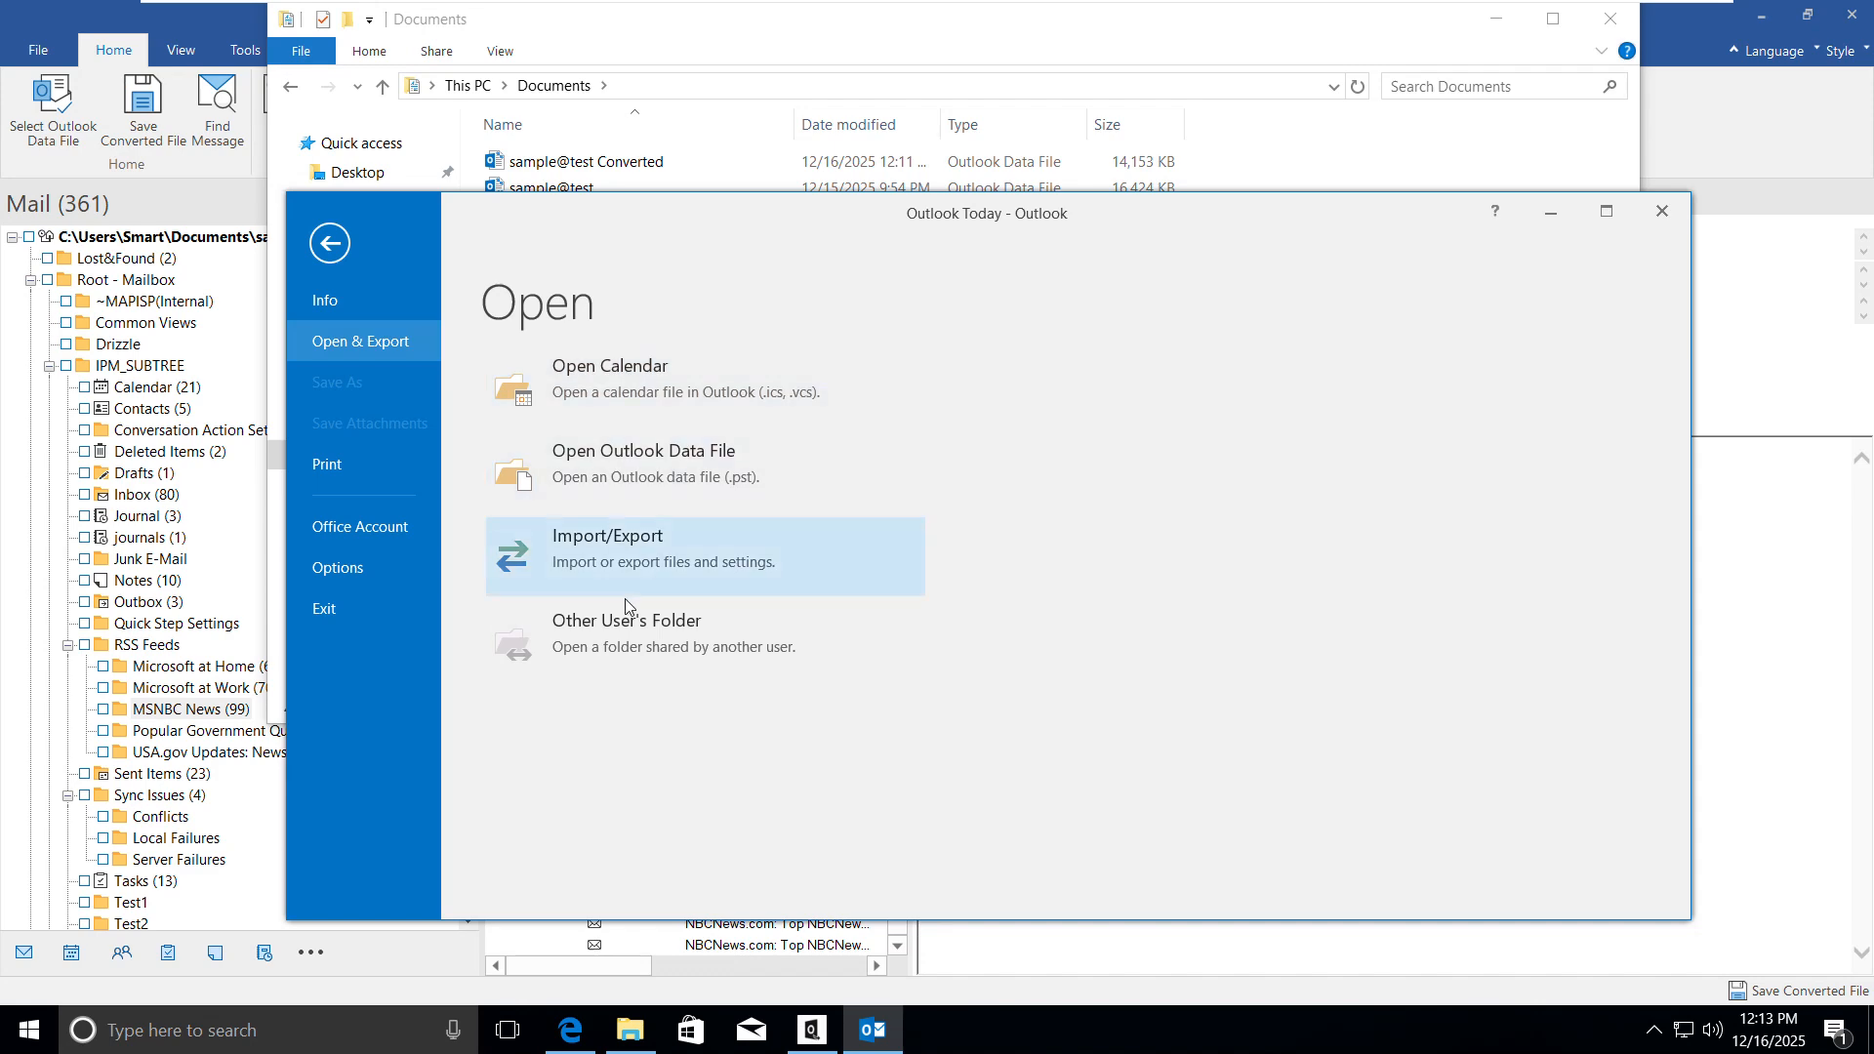
pyautogui.click(652, 563)
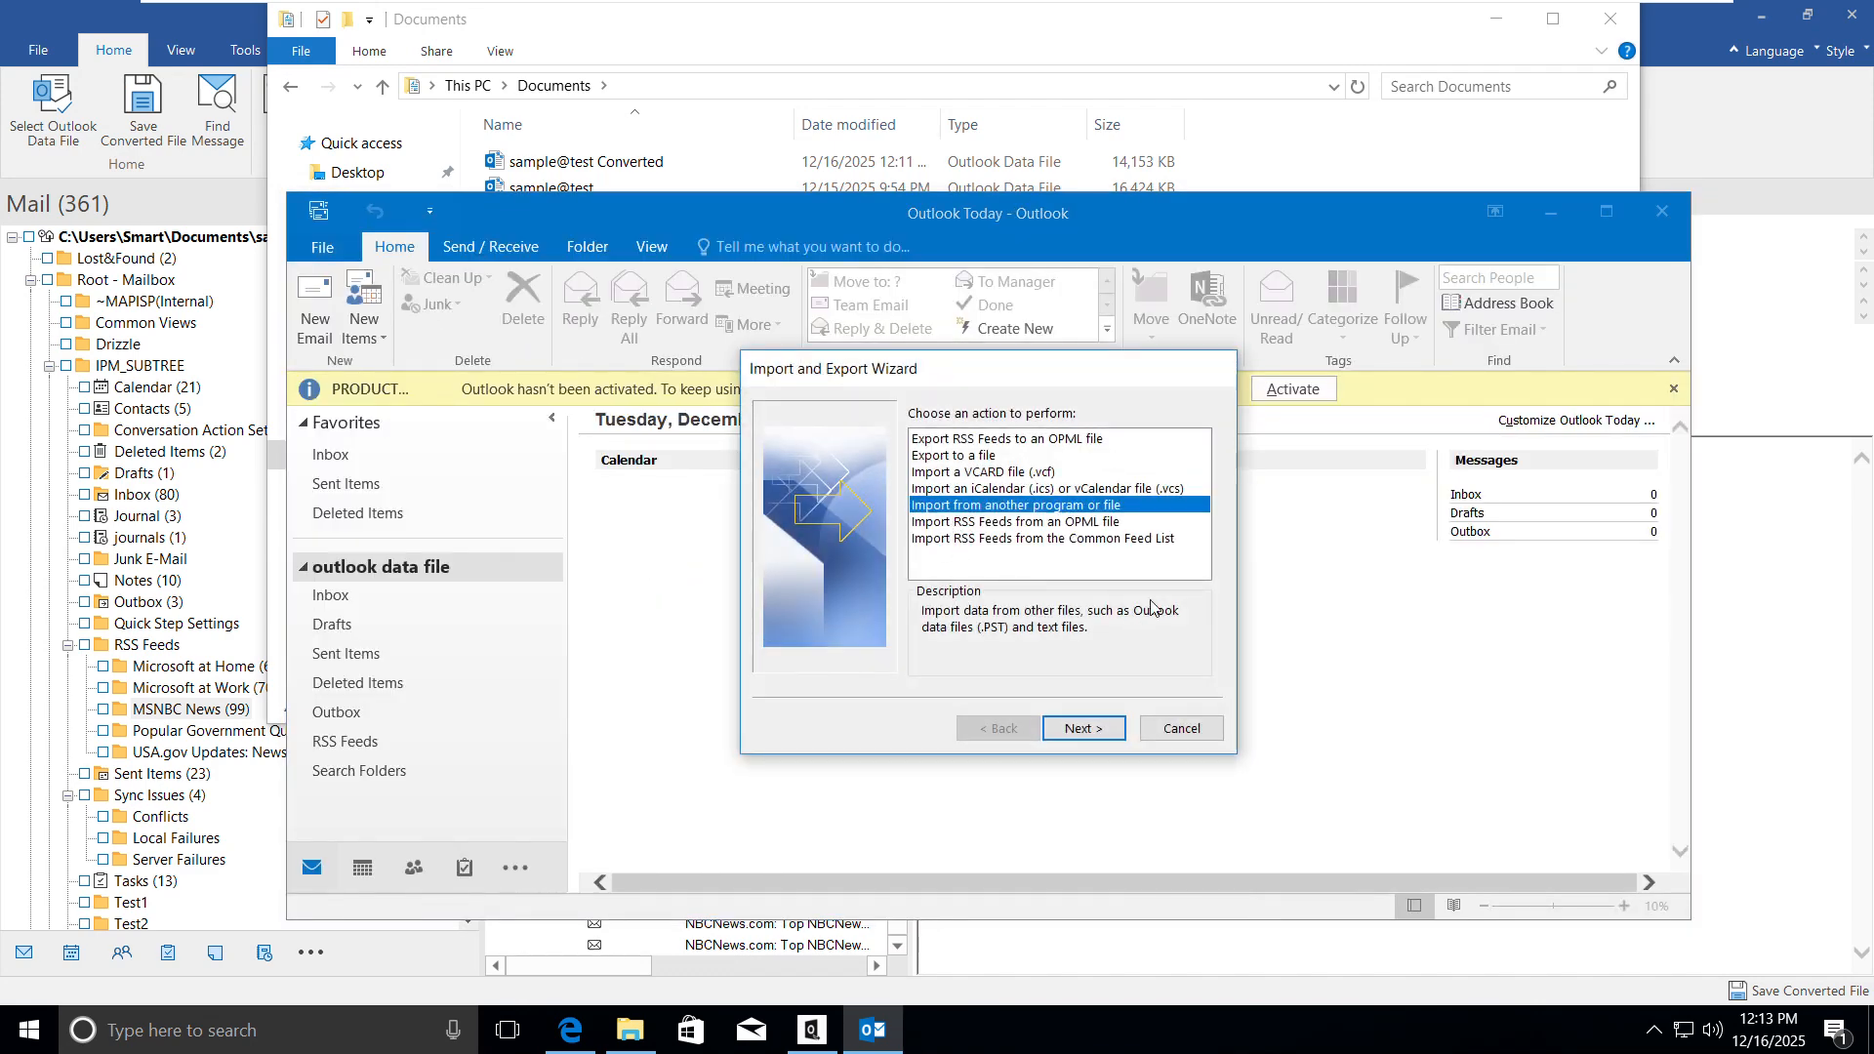
pyautogui.doubleClick(1132, 508)
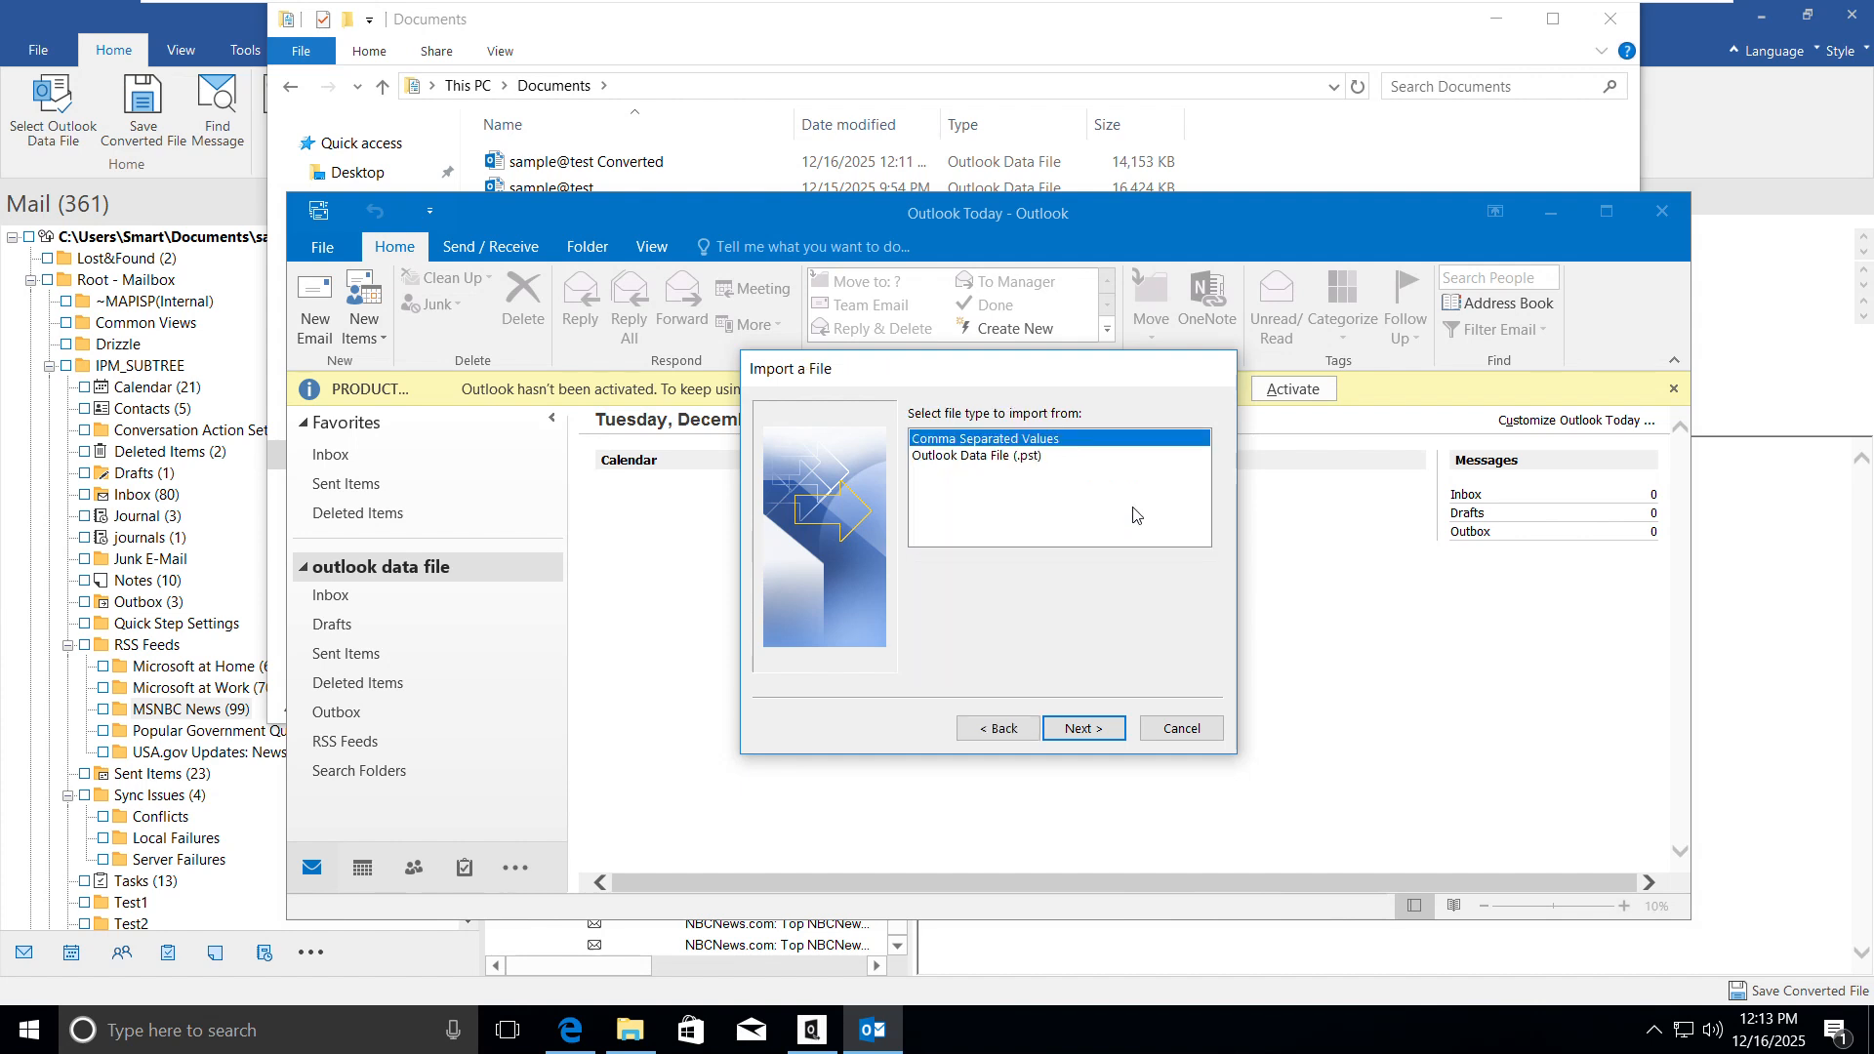
pyautogui.click(1023, 456)
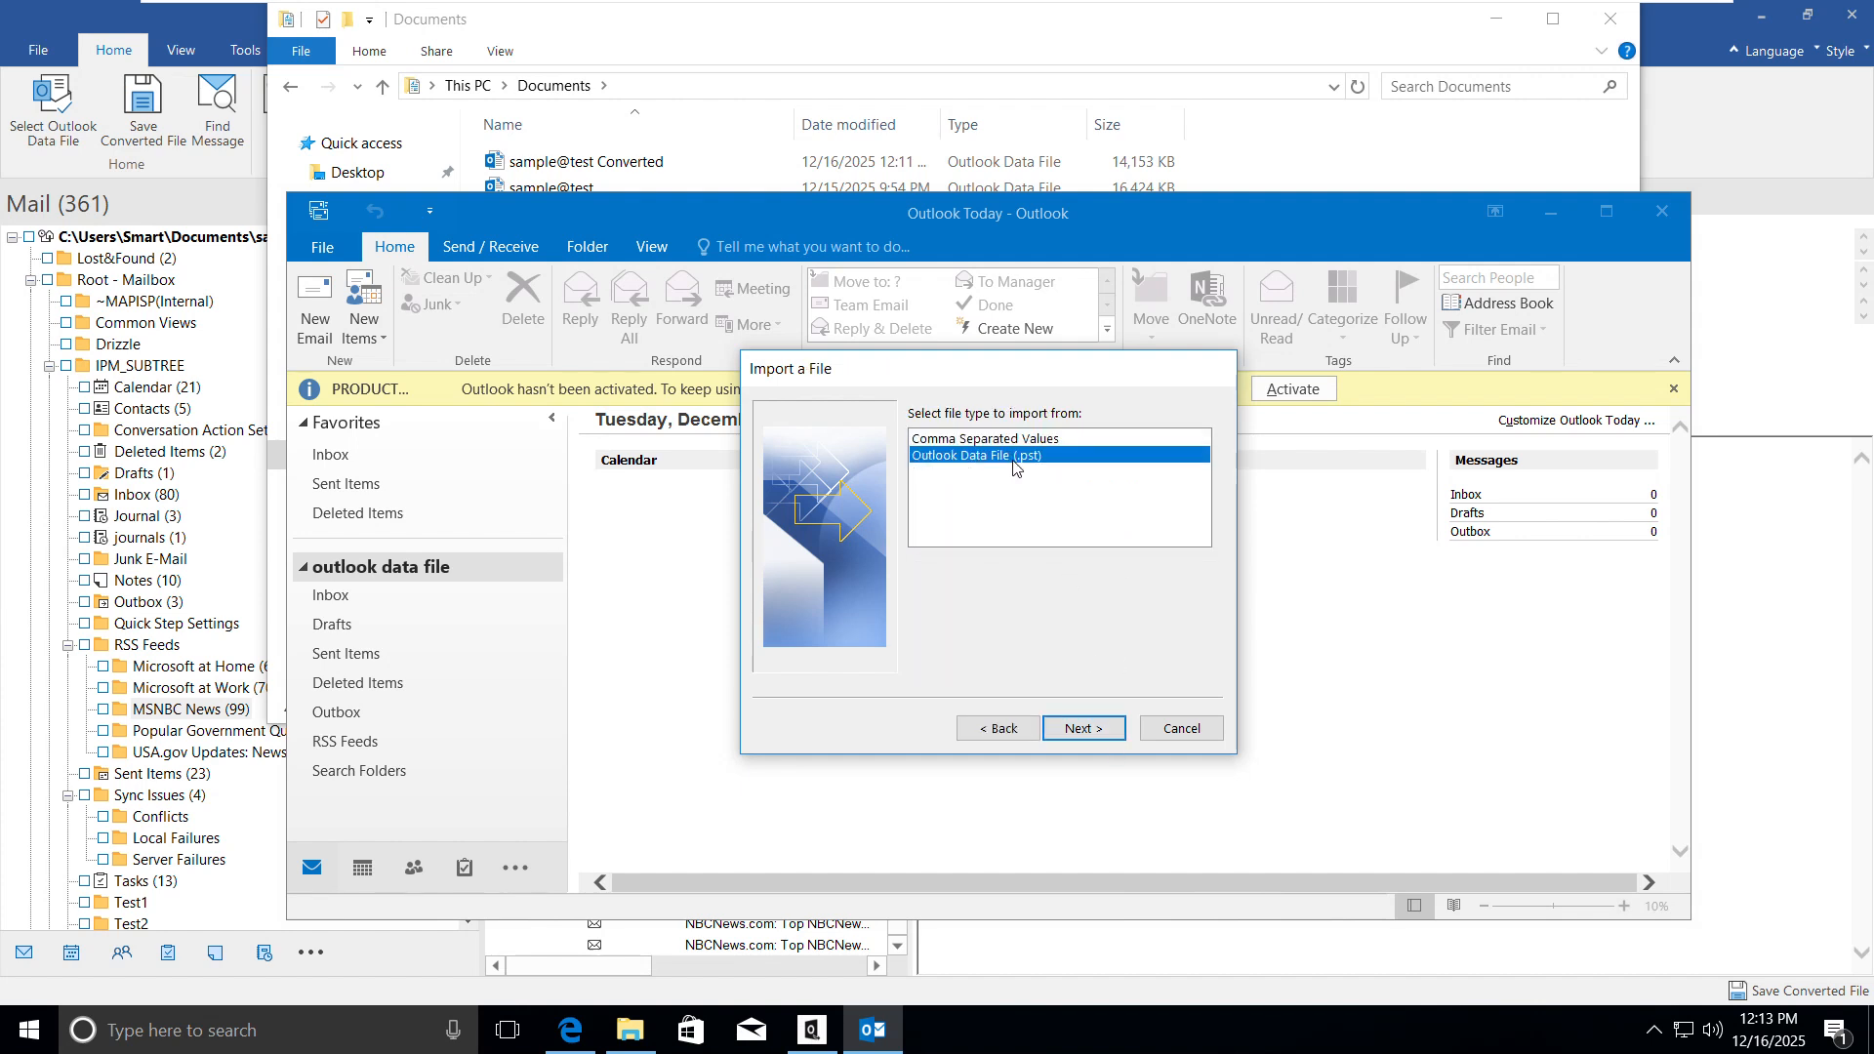
pyautogui.click(1081, 729)
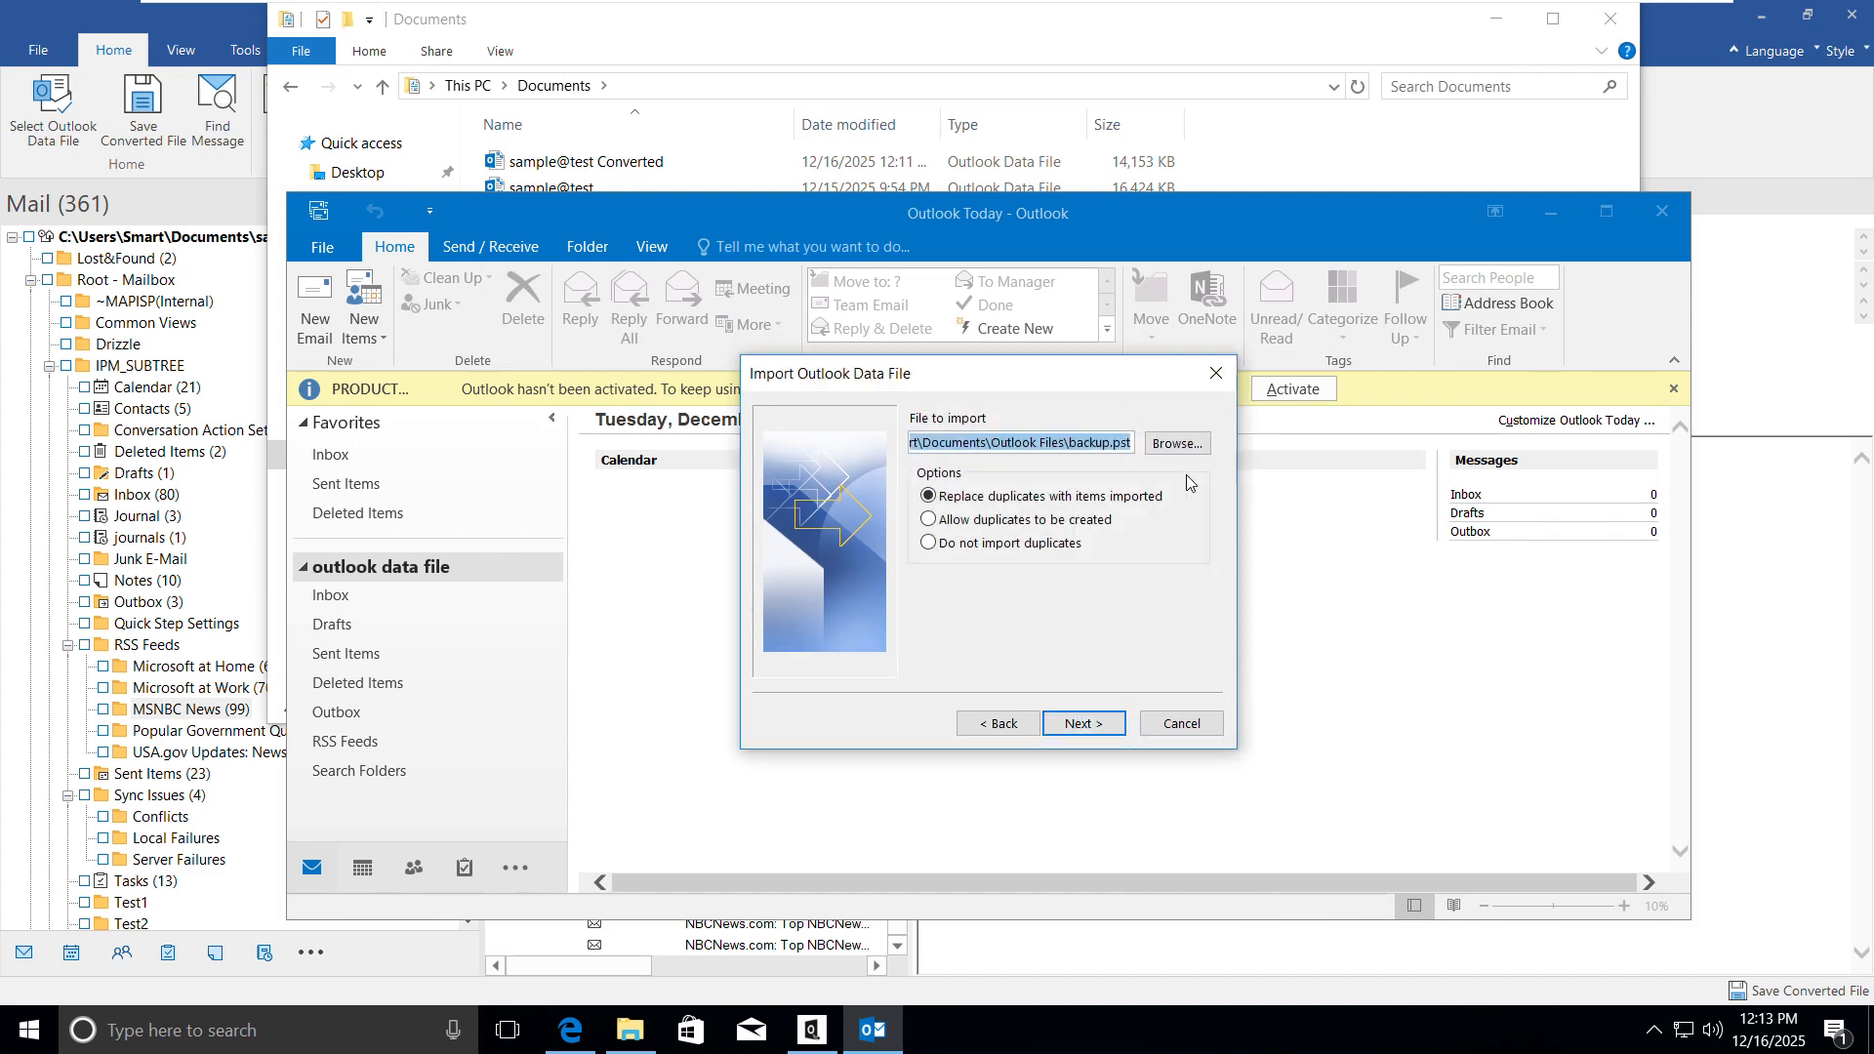
# Import sample@test Converted from Documents with subfolders into the same folder in Outlook Data File, replacing duplicates with items imported
pyautogui.click(1176, 443)
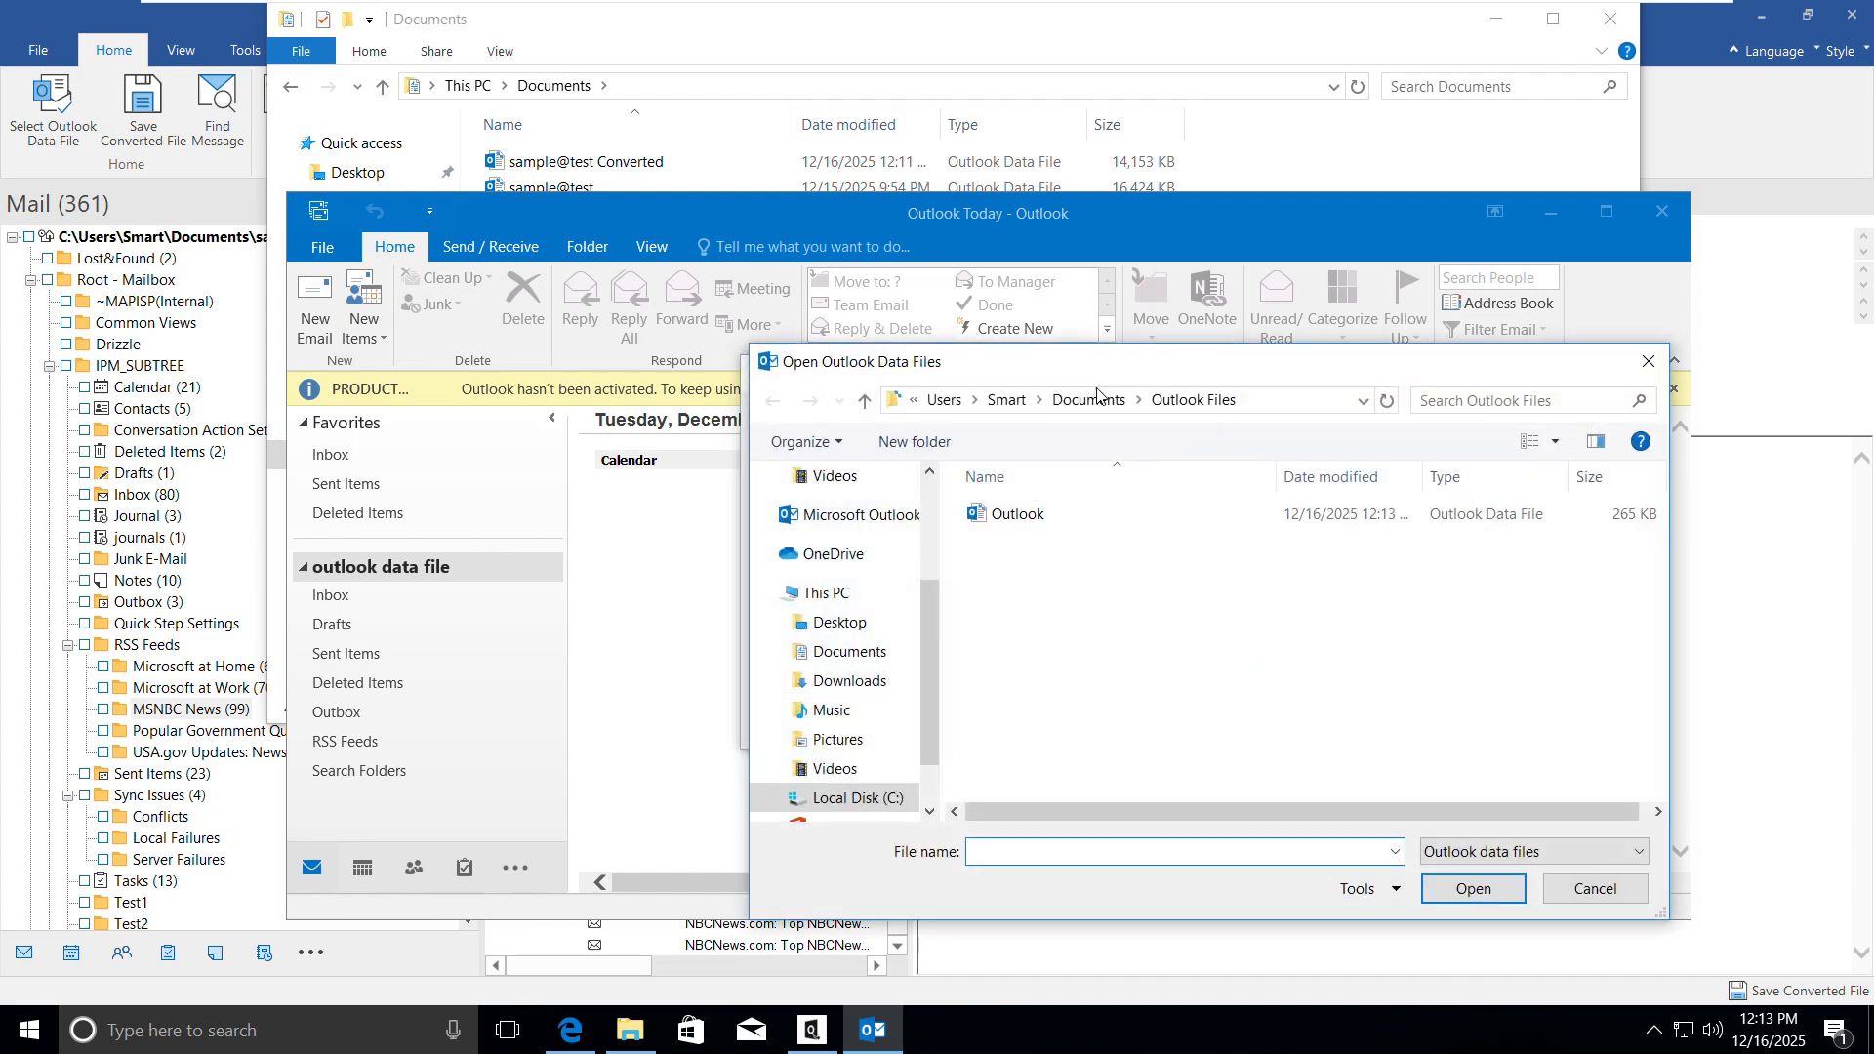
pyautogui.click(1095, 400)
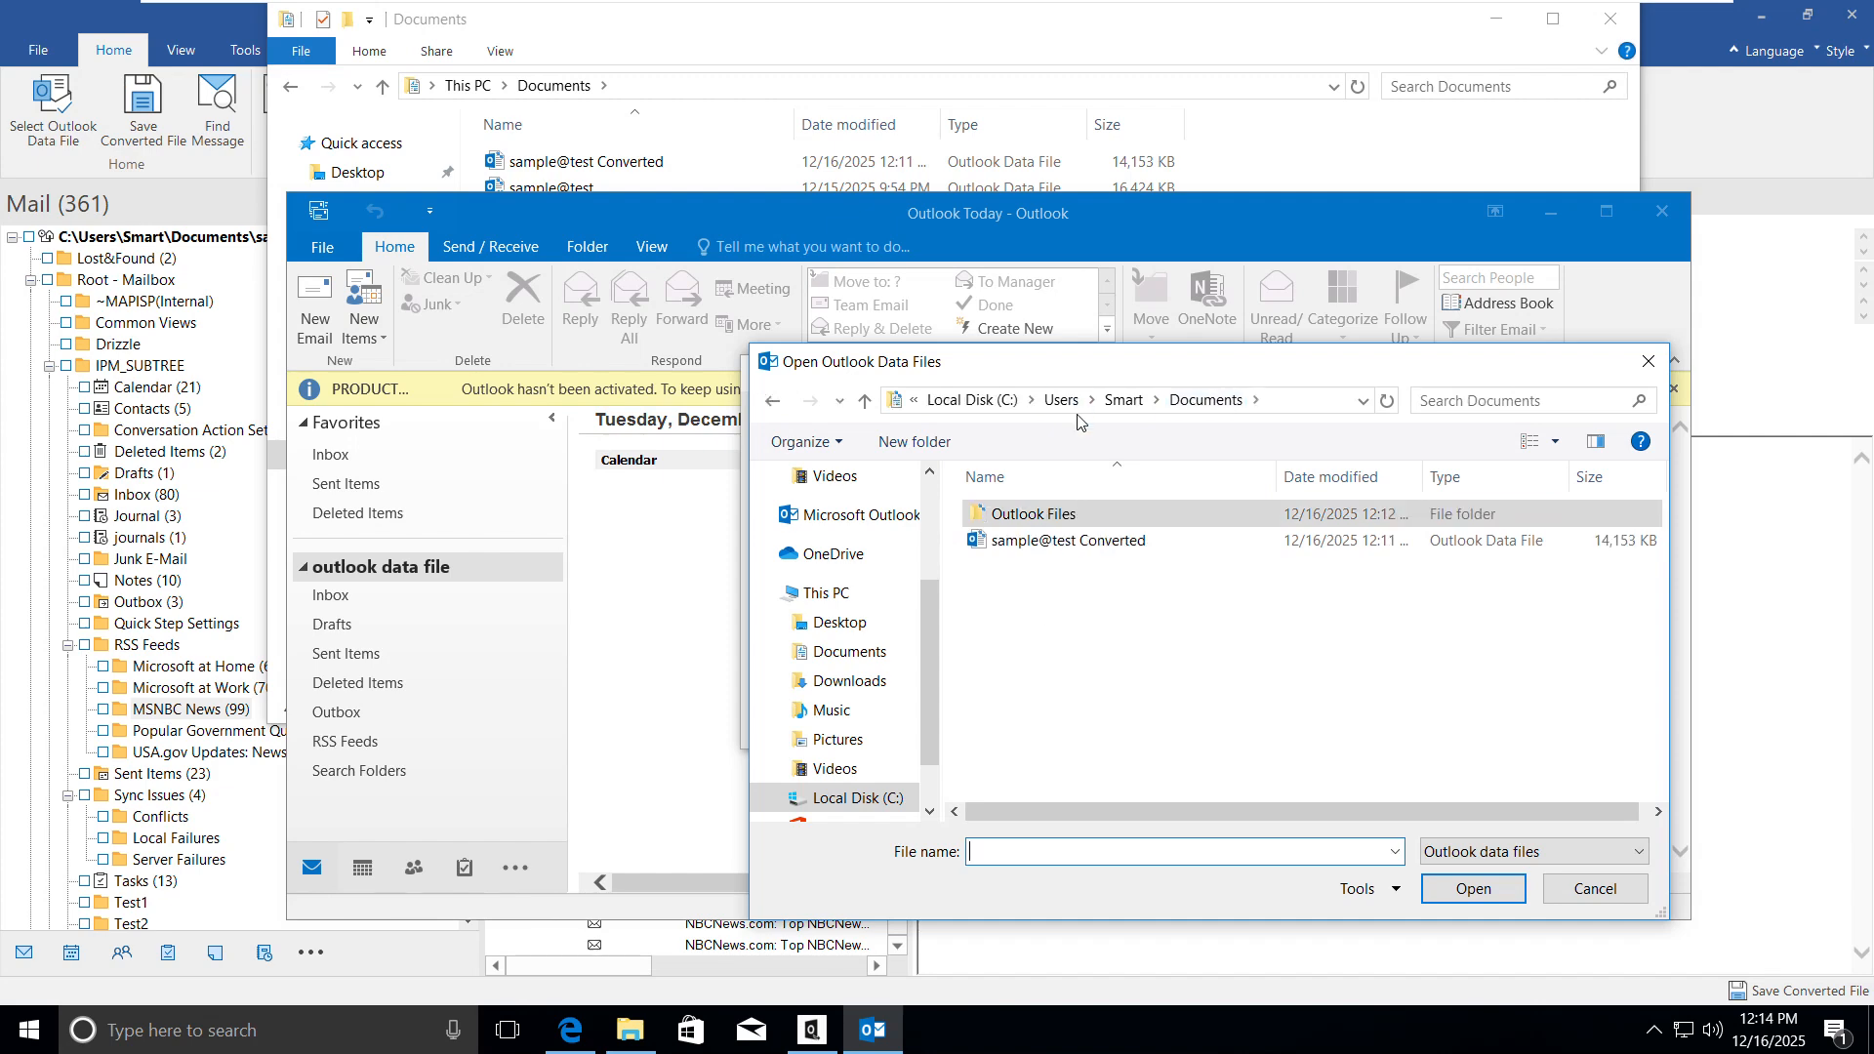
pyautogui.doubleClick(1106, 548)
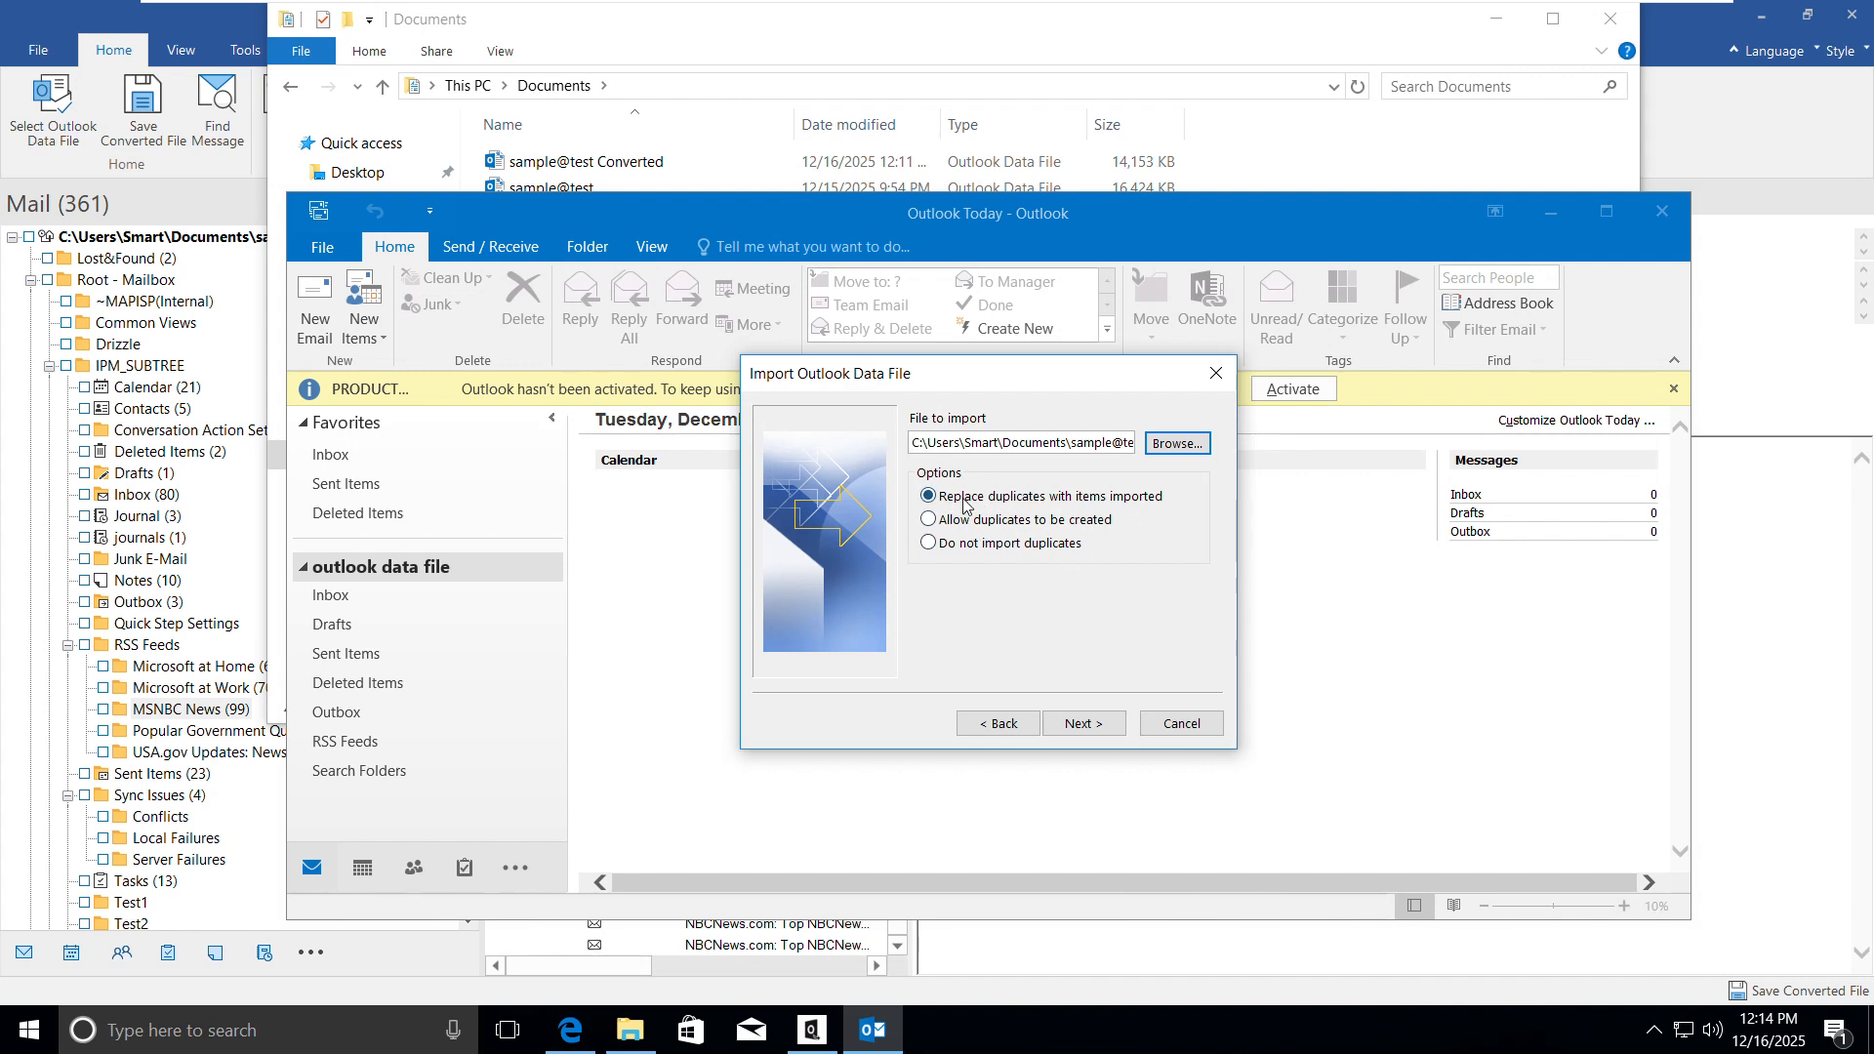
pyautogui.click(1081, 724)
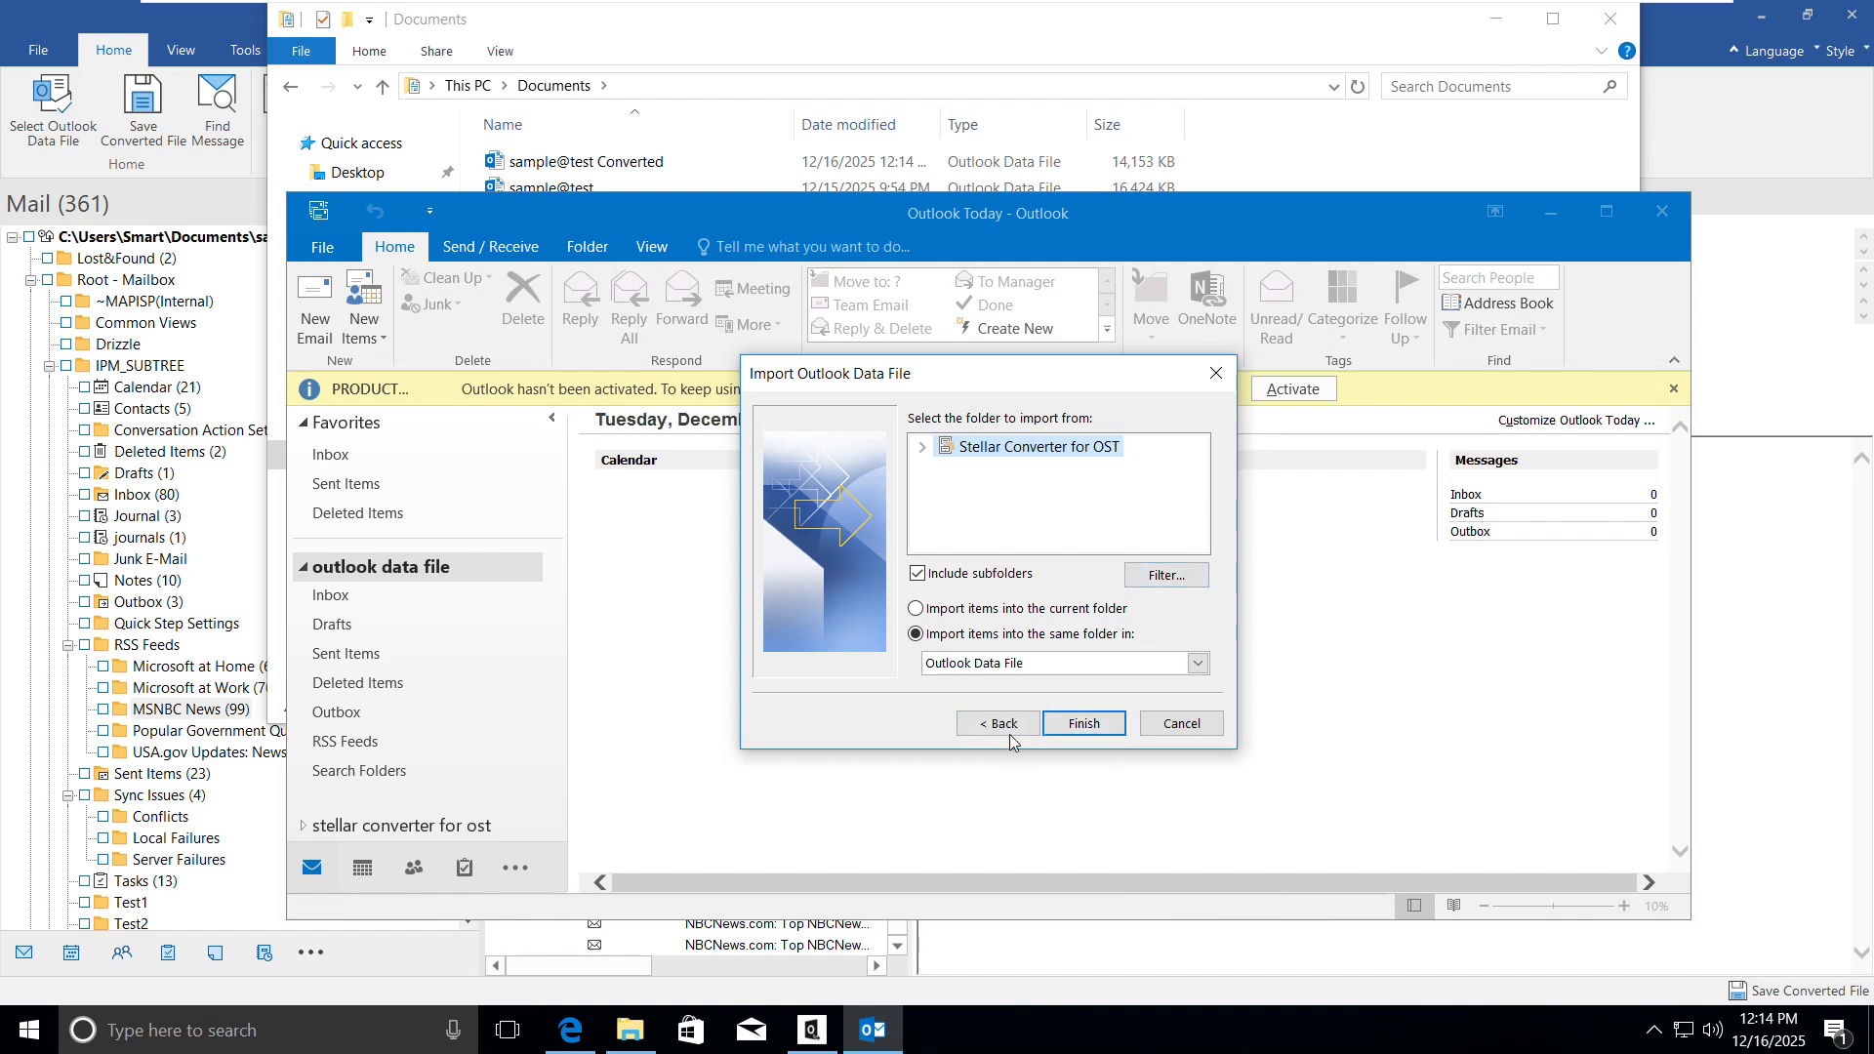
pyautogui.click(1089, 730)
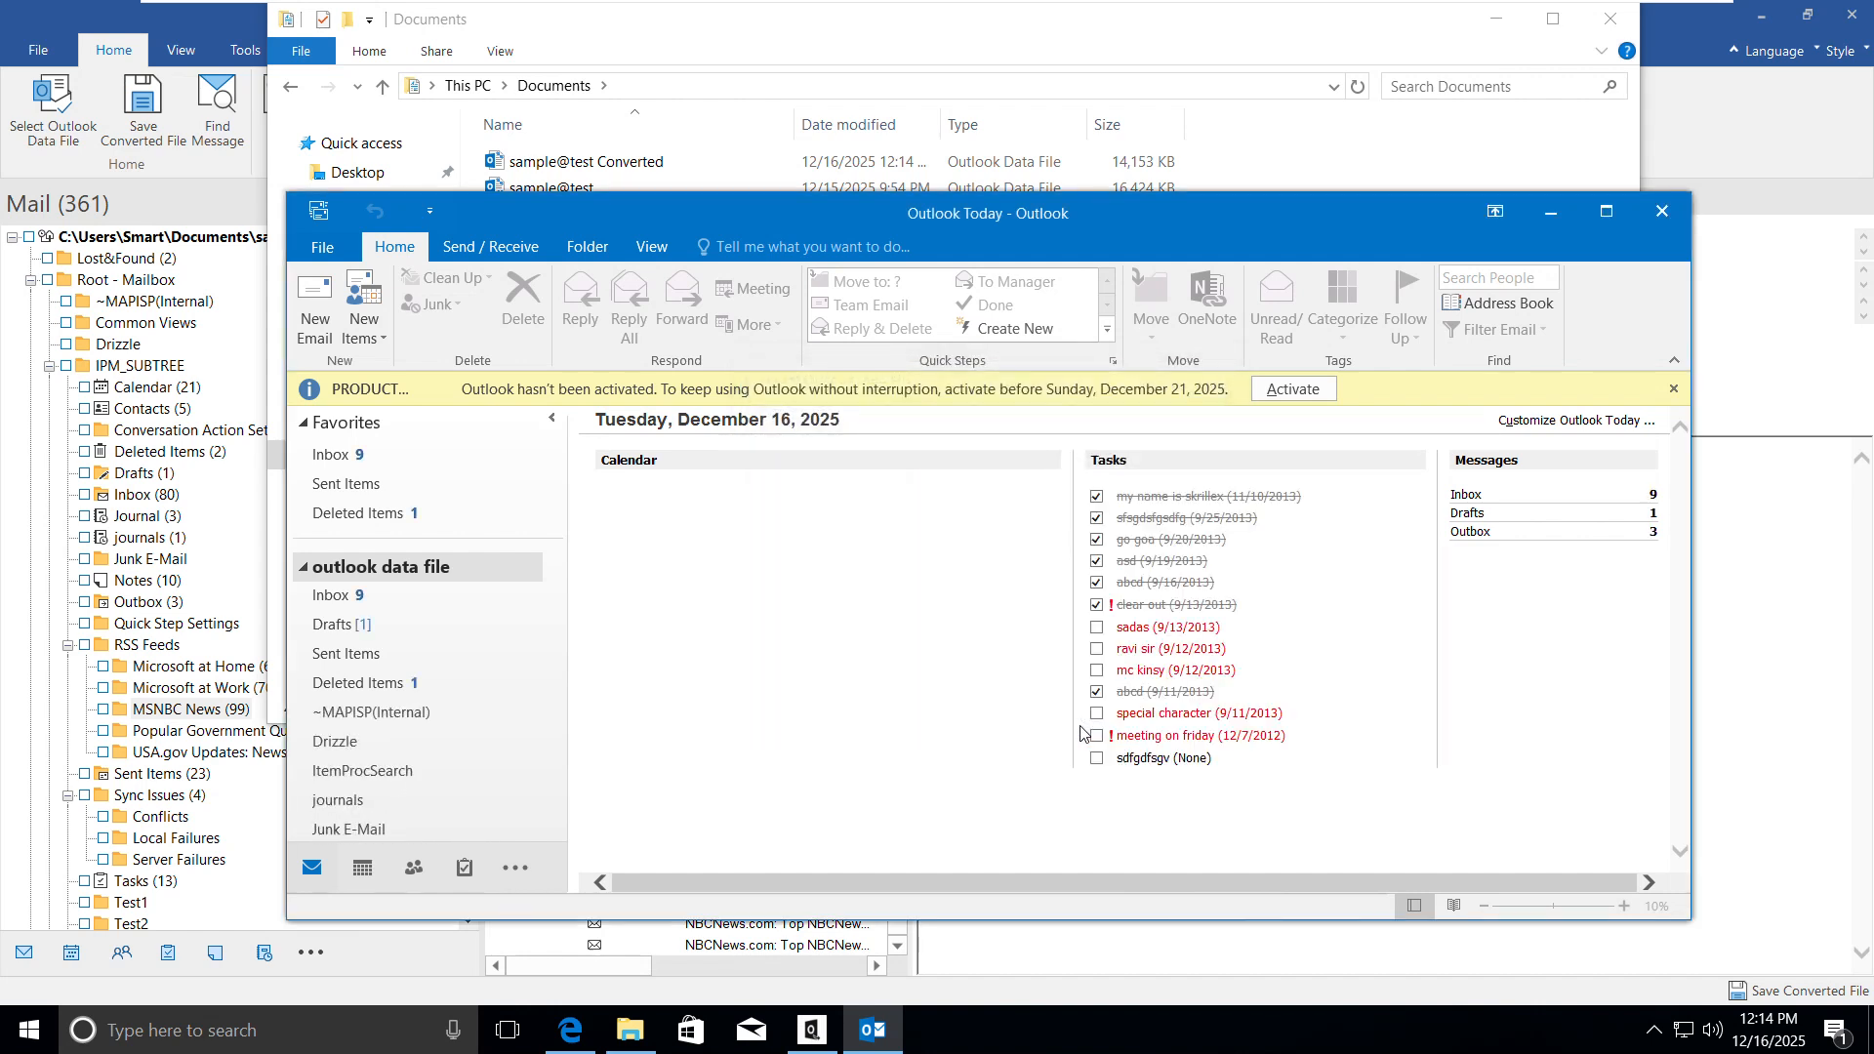
# Check the imported Inbox messages, previewing the Meeting Forward Notification and the first "FW: Test mail to buser and cuser" email
pyautogui.click(317, 453)
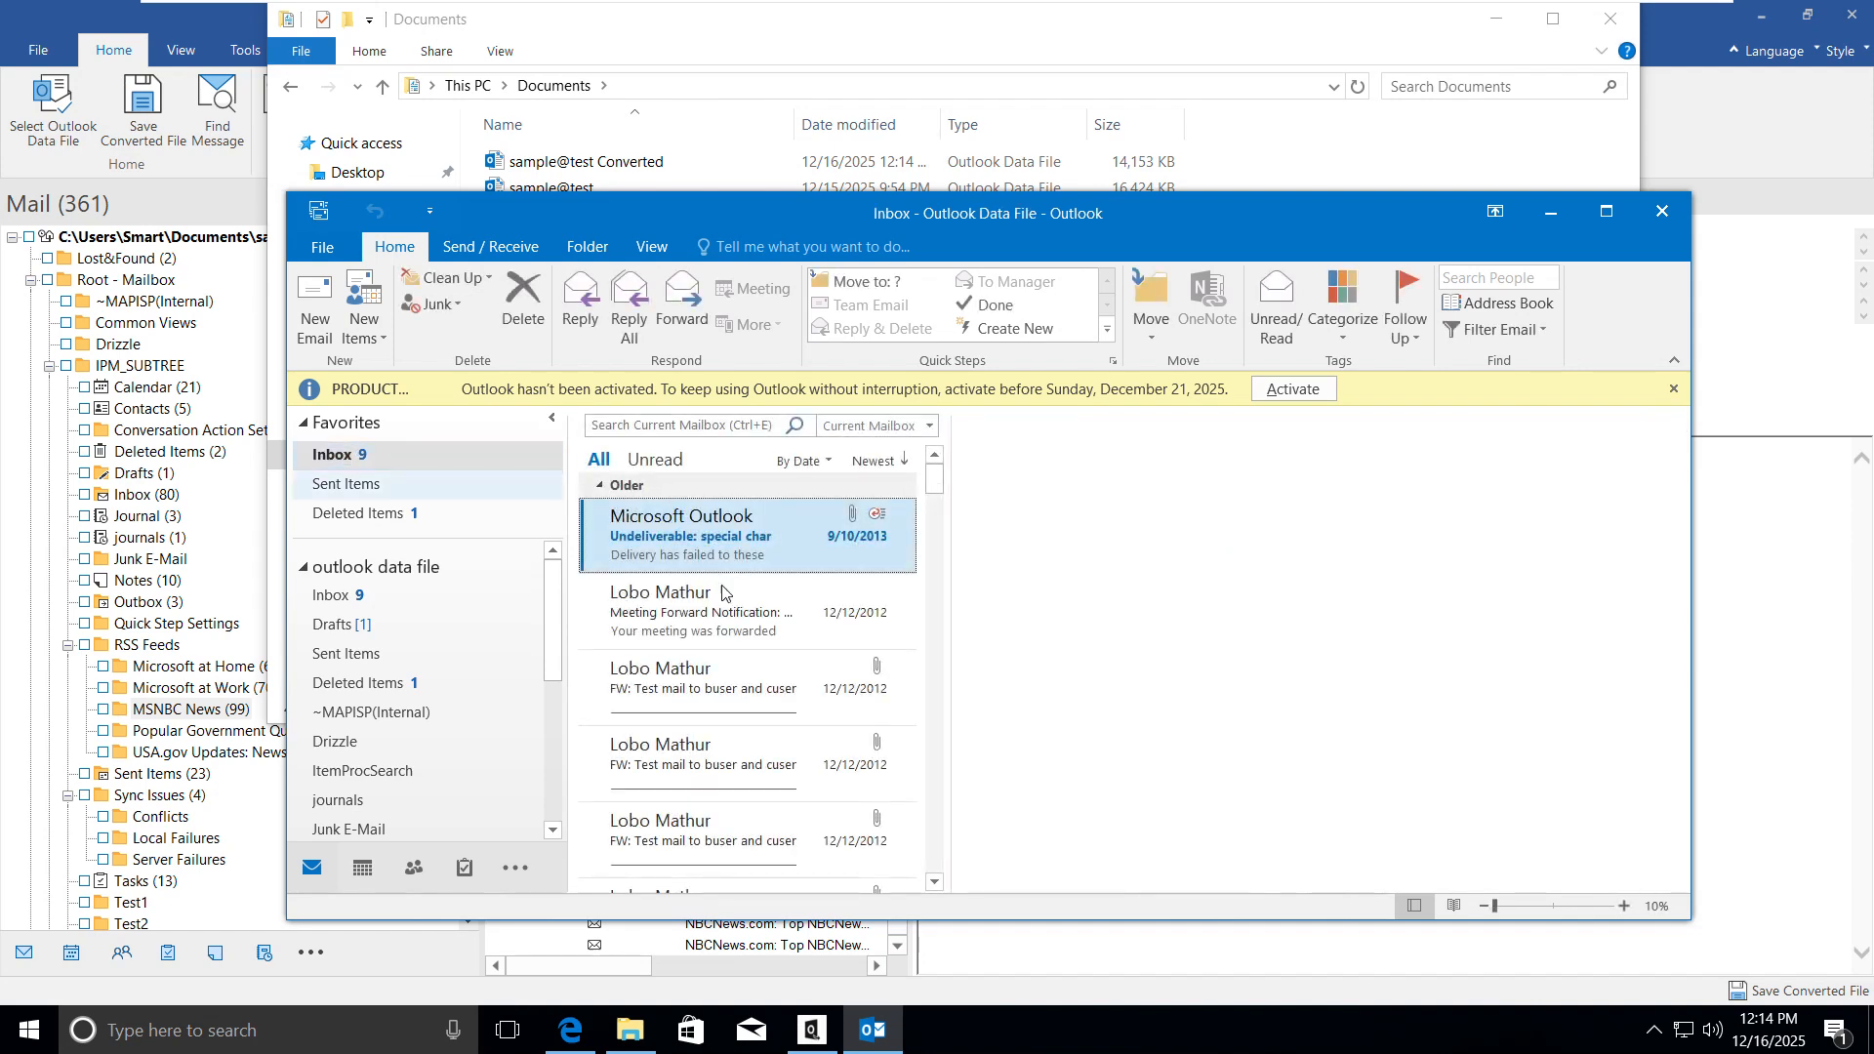
pyautogui.click(717, 613)
pyautogui.click(743, 695)
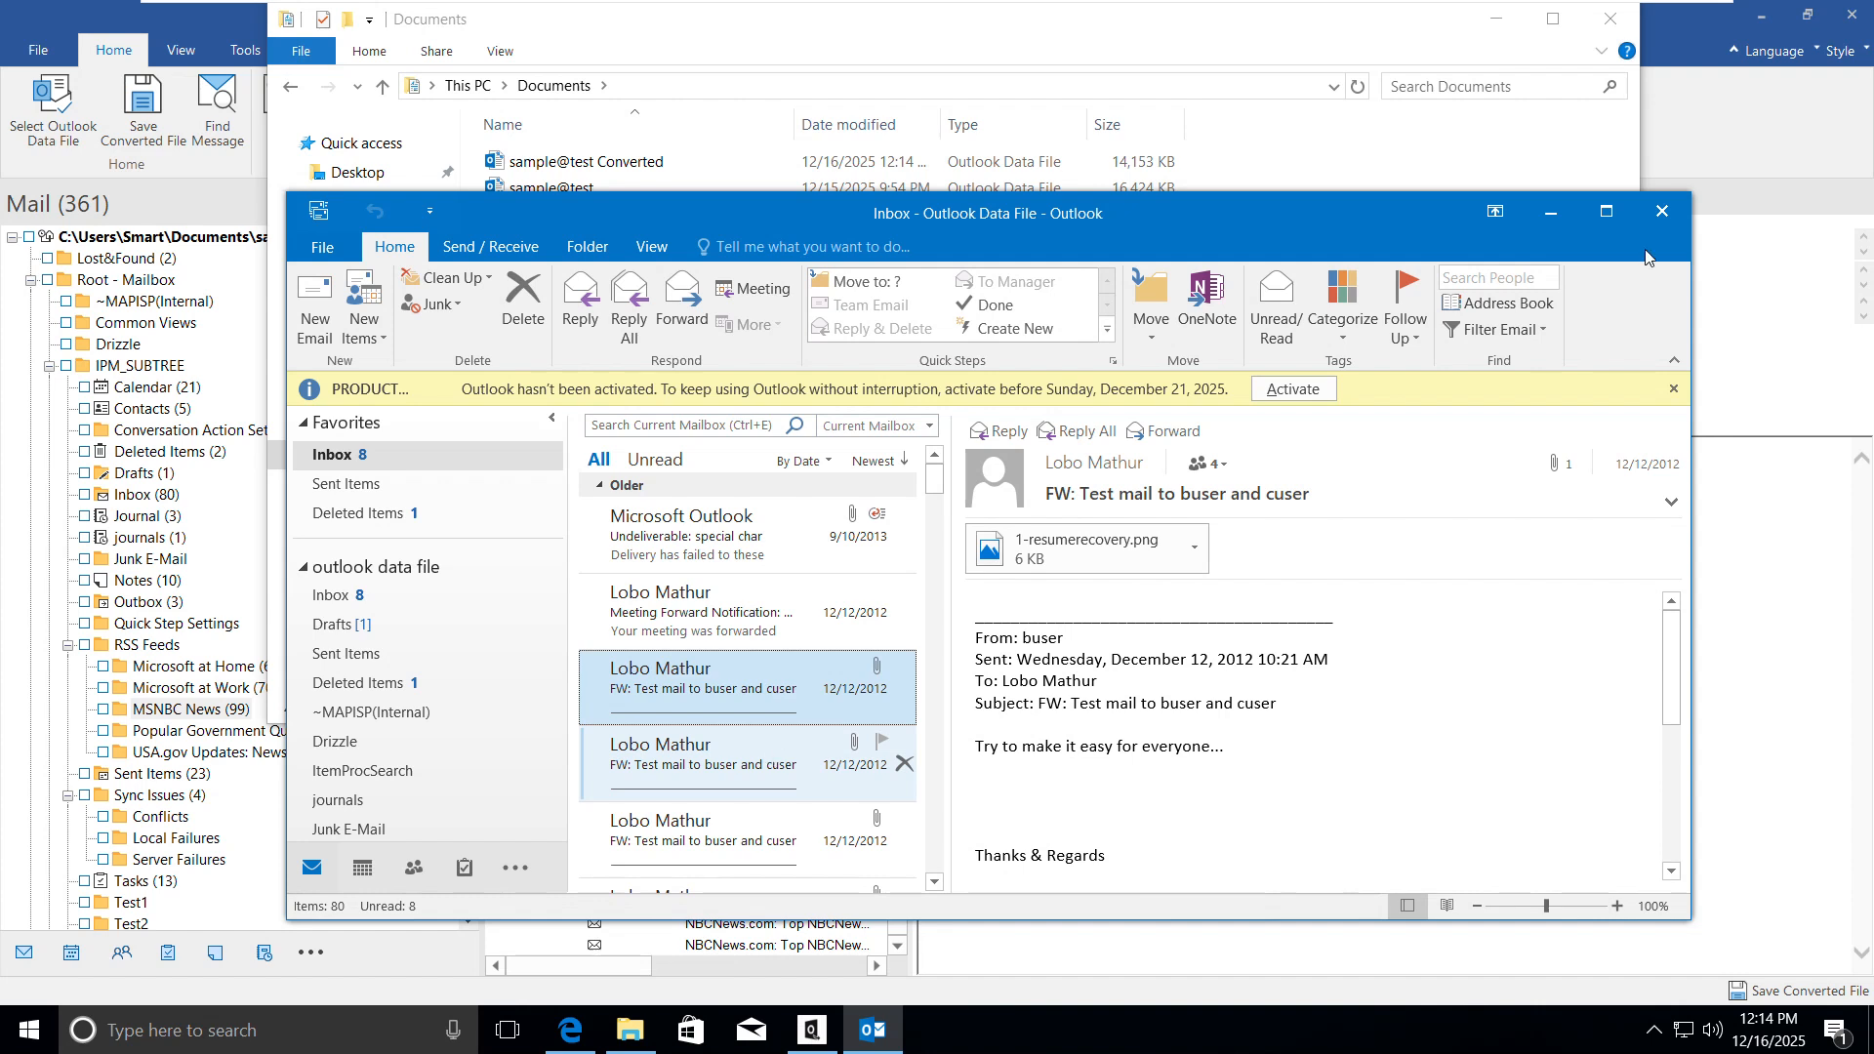
pyautogui.scroll(-1, 822, 812)
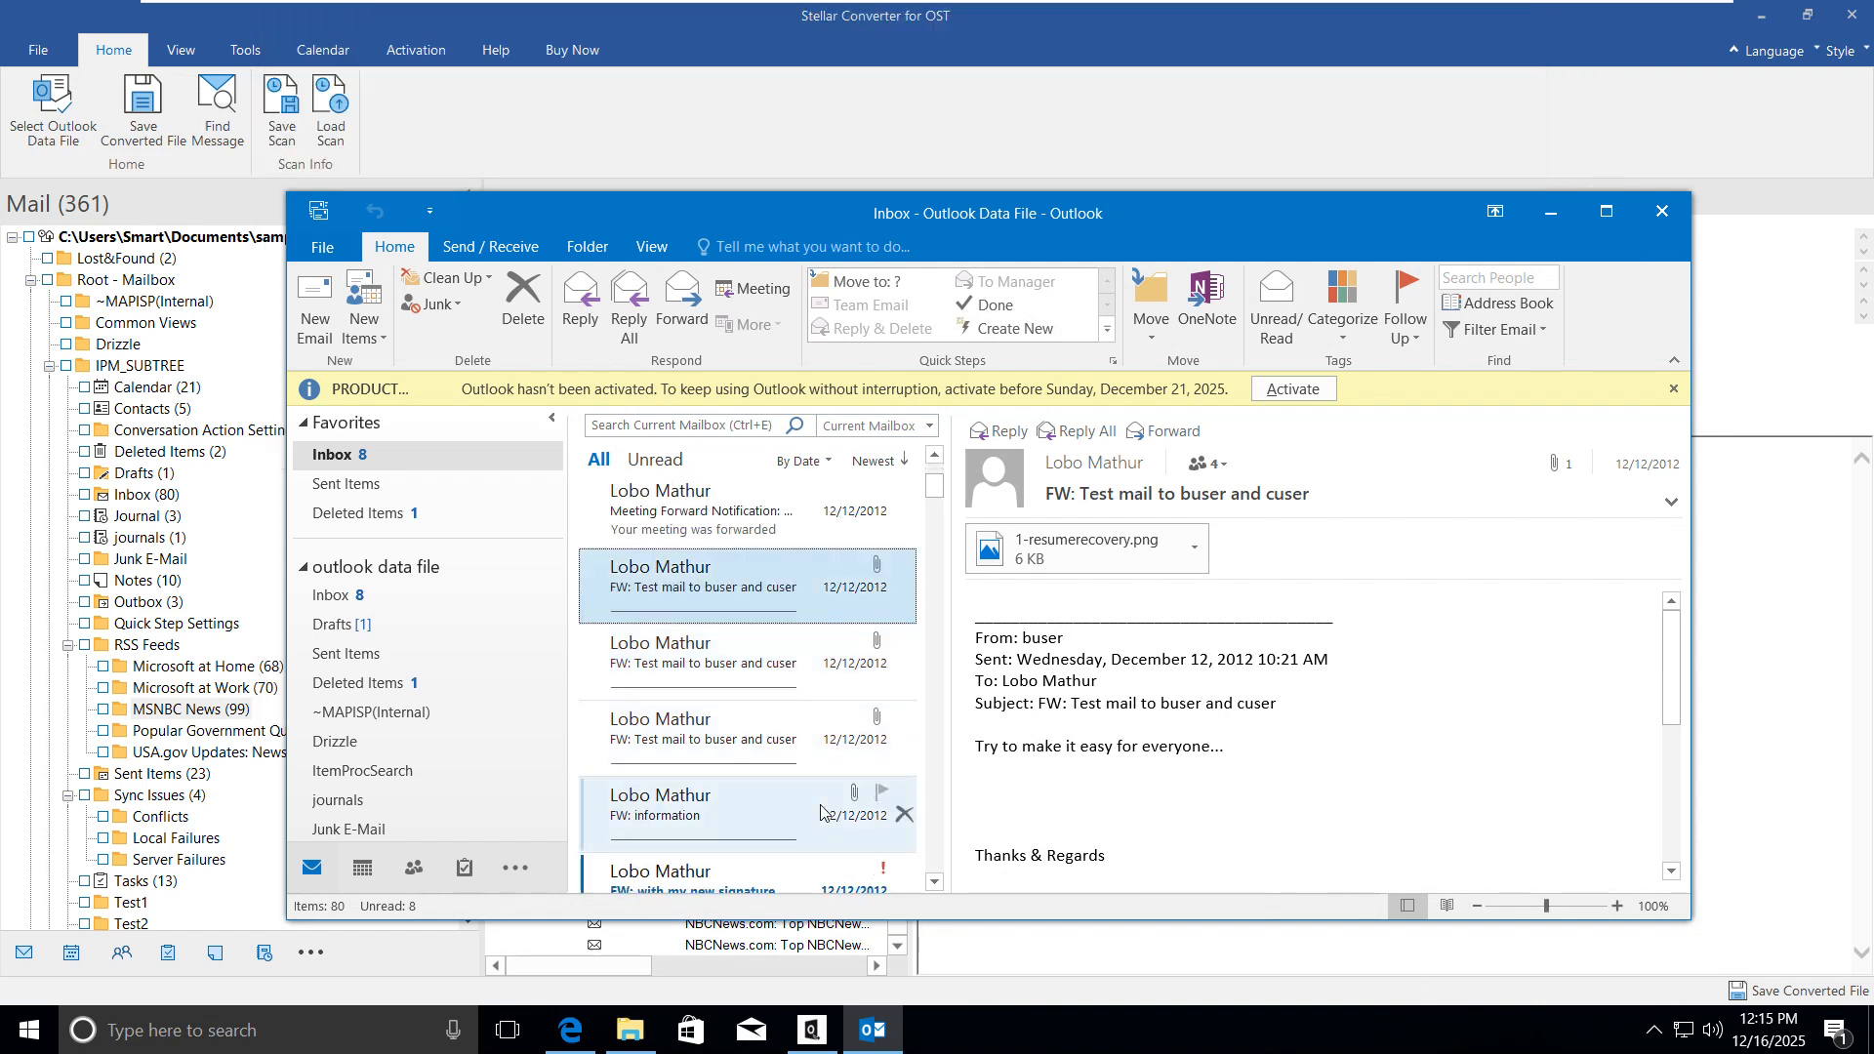
# Switch to Microsoft Edge with the Stellar Converter for OST product page
pyautogui.click(572, 1029)
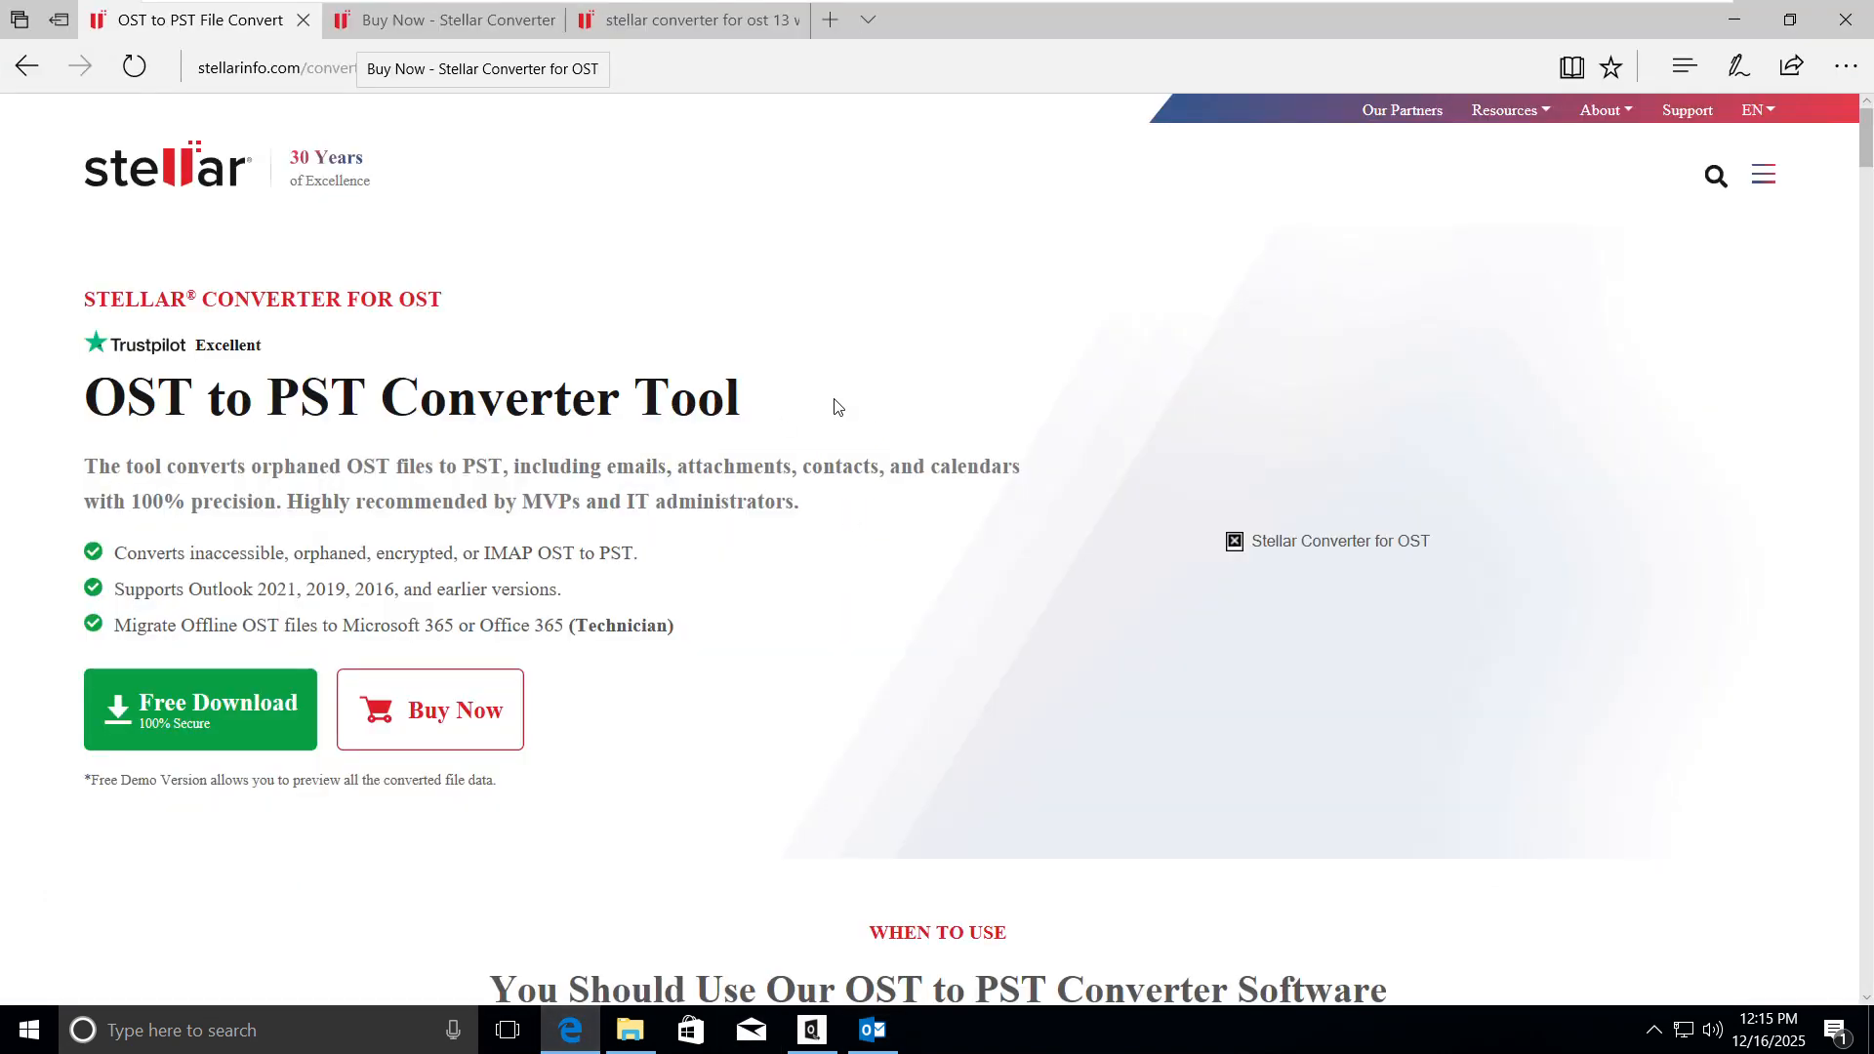